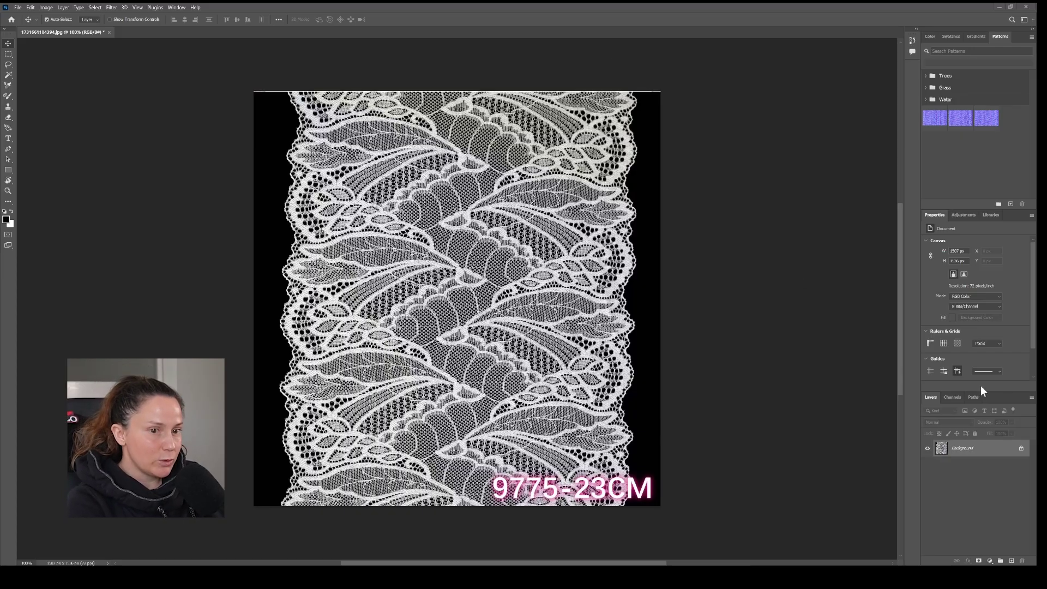
- Unlock the background layer of the lace image and convert it to a smart object
click(1021, 449)
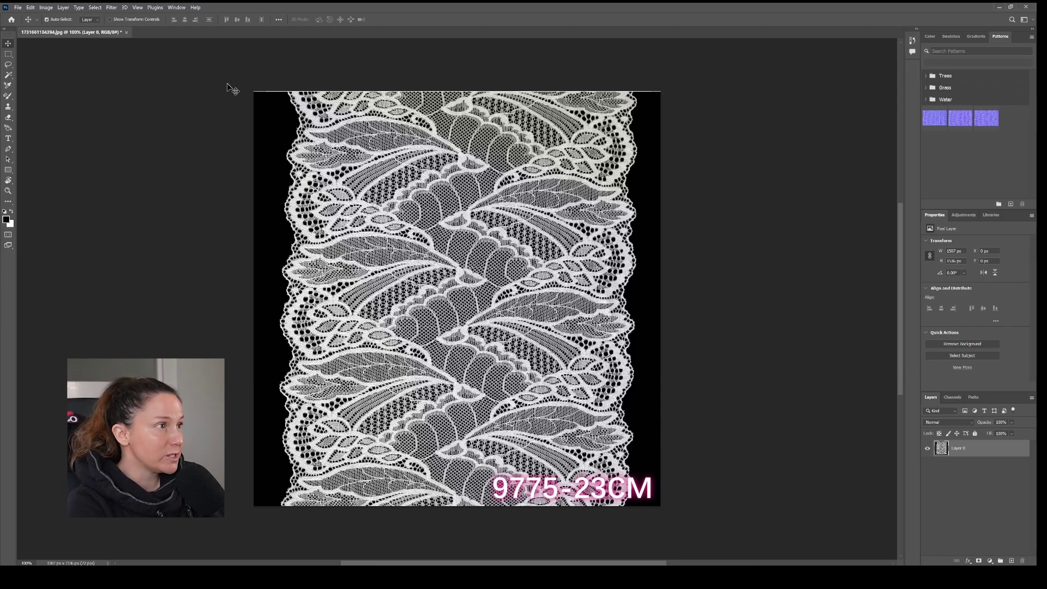
click(64, 8)
mouse_move(90, 160)
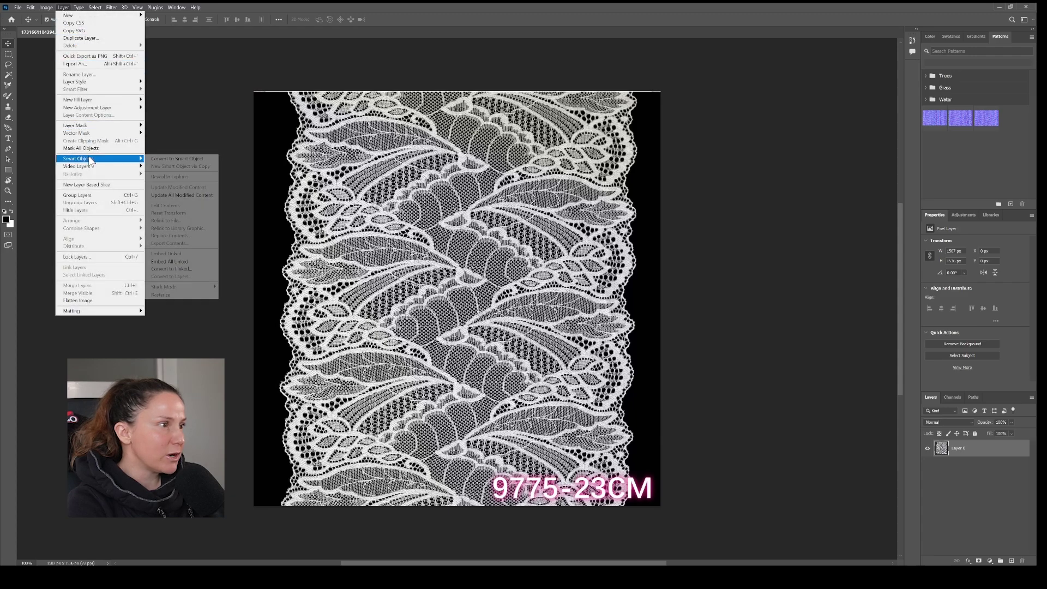
click(169, 159)
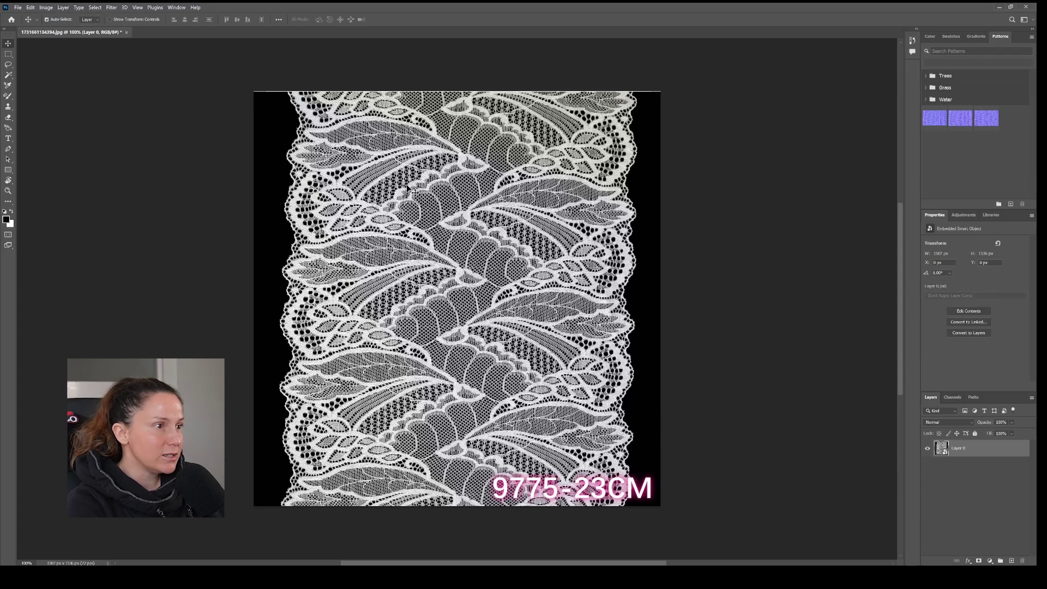
- Apply the Lens Correction filter to the lace layer with custom settings, keeping Remove Distortion at 0.00
click(111, 7)
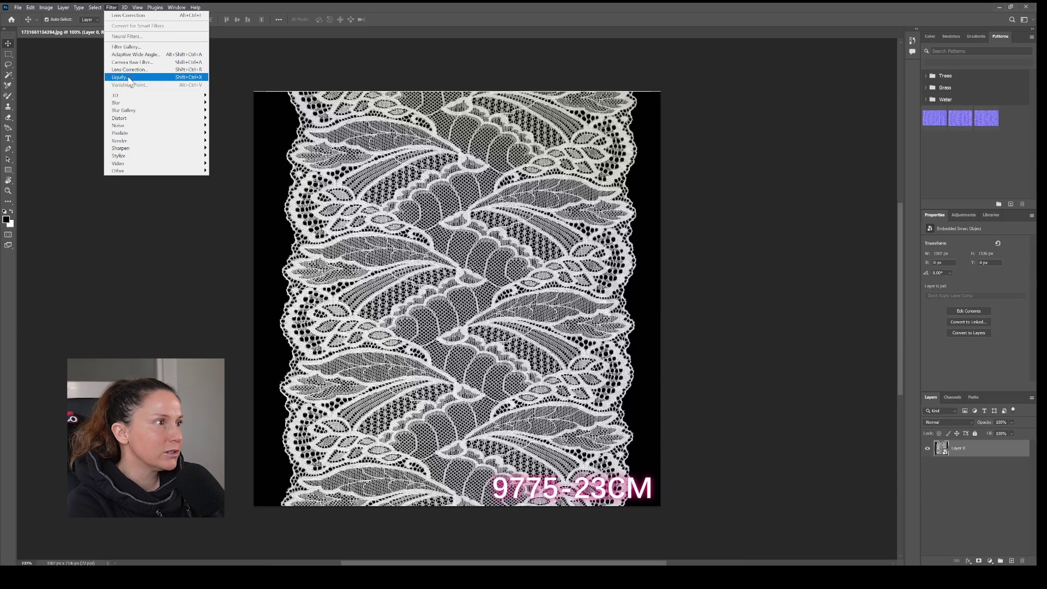
click(164, 69)
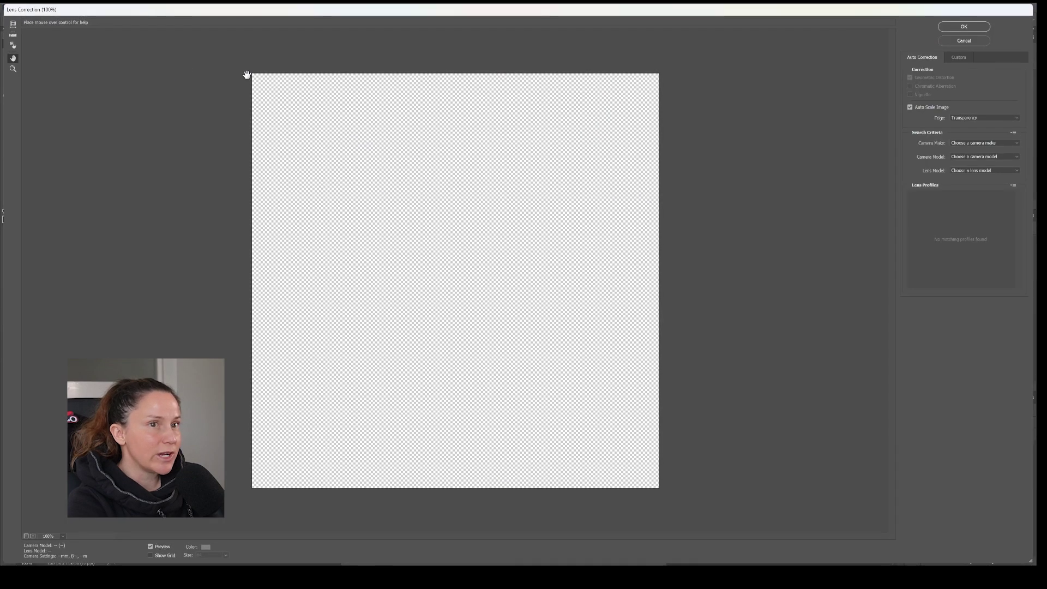
click(959, 58)
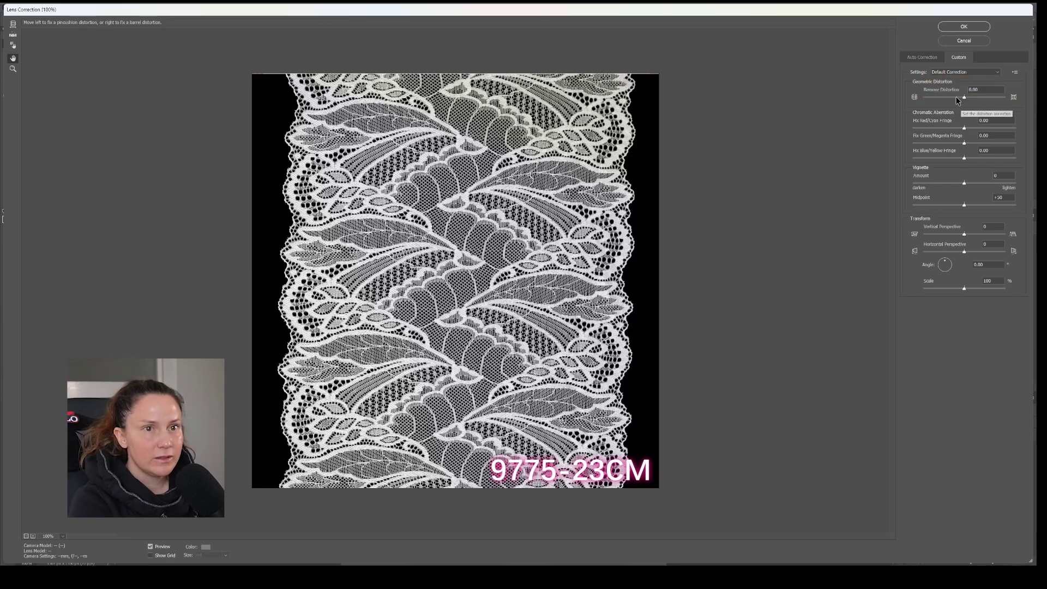
drag(965, 97, 965, 104)
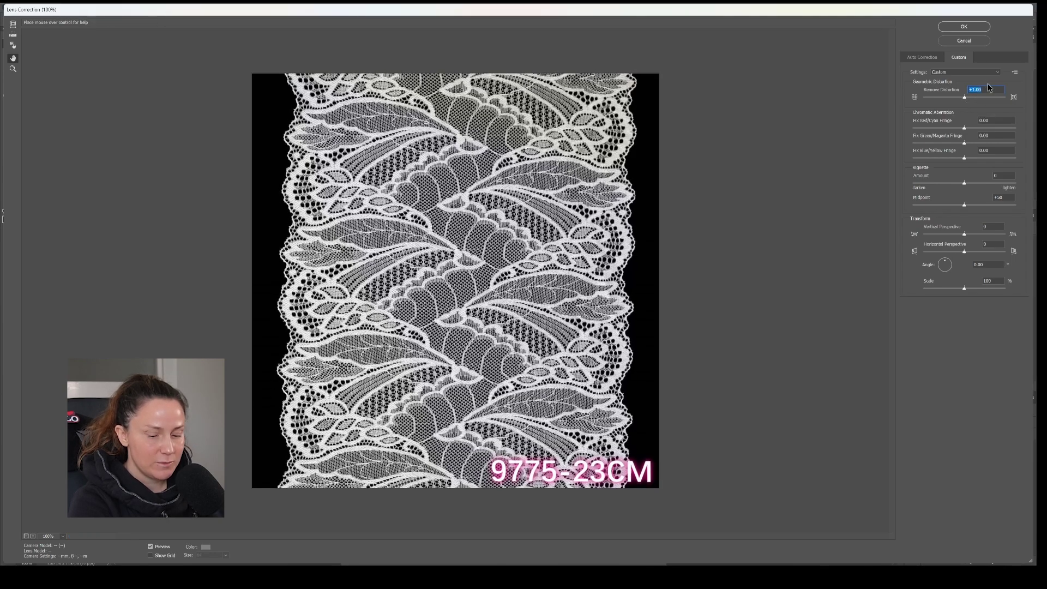
click(973, 28)
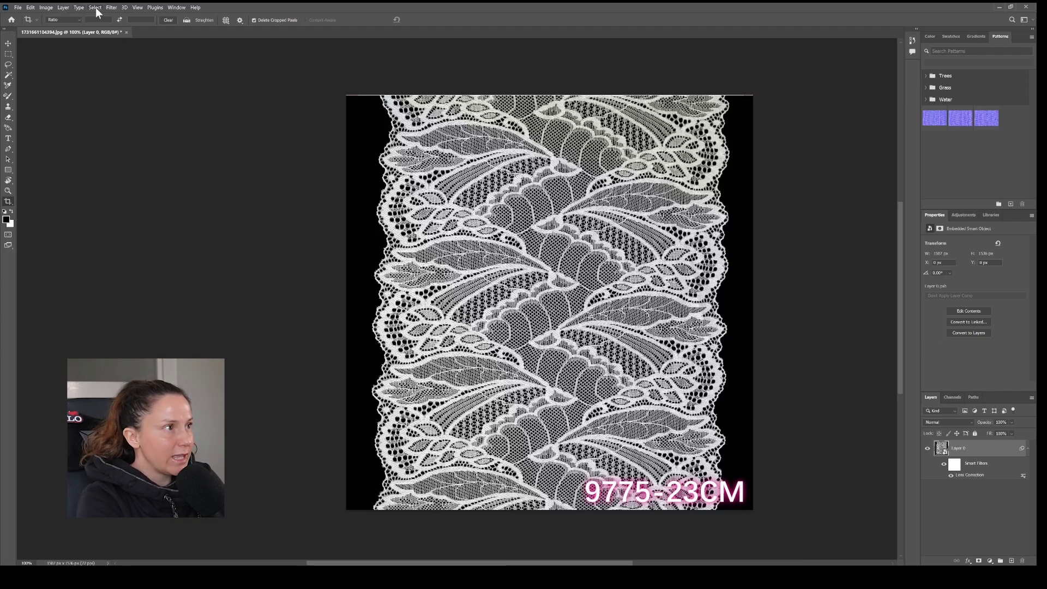
- Flatten the image with its lens-corrected smart object and unlock the resulting background layer
click(60, 8)
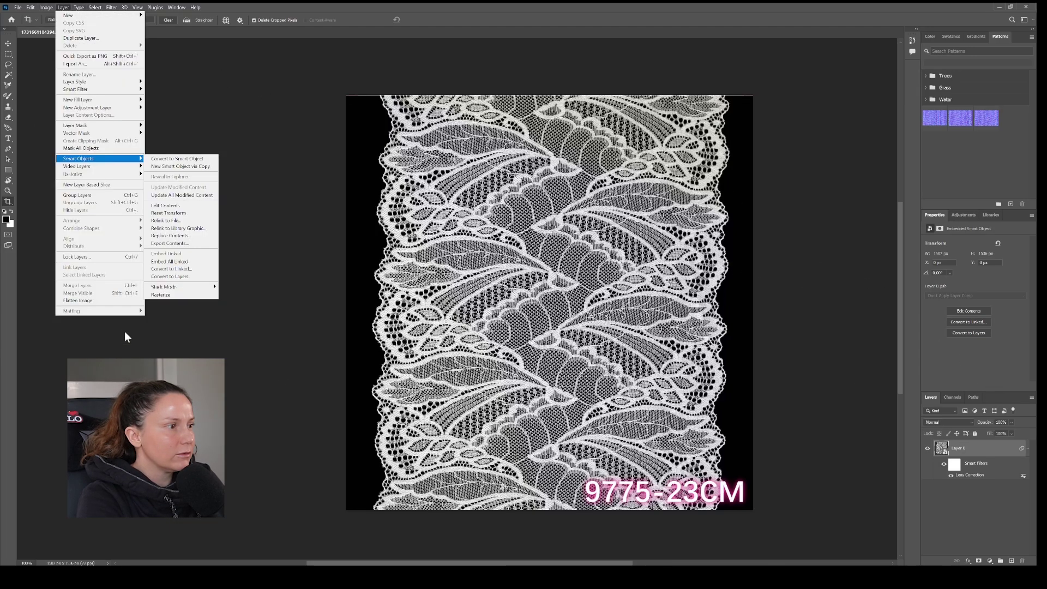
click(96, 301)
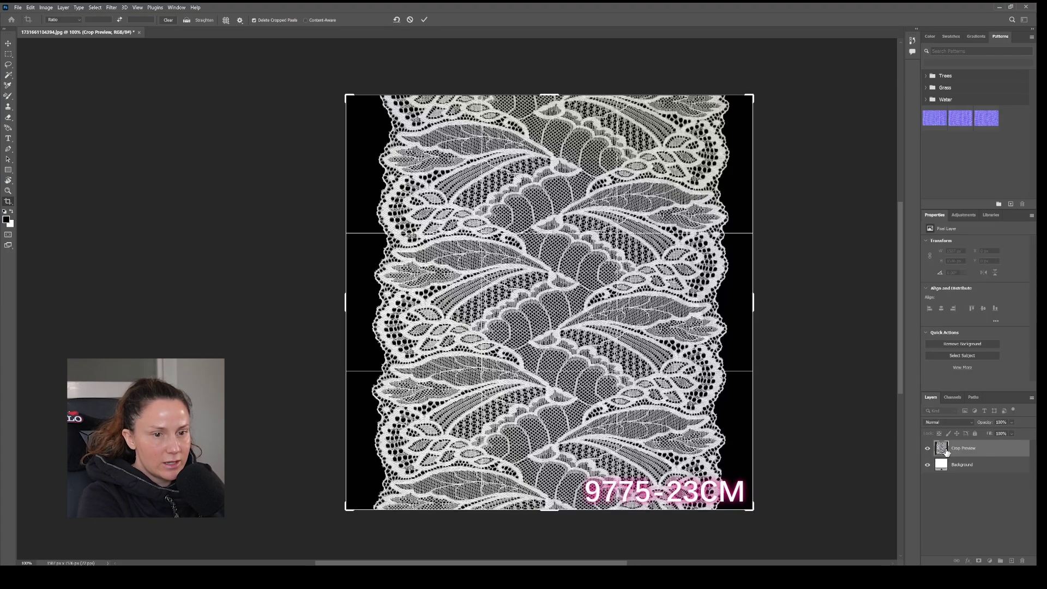
key(Return)
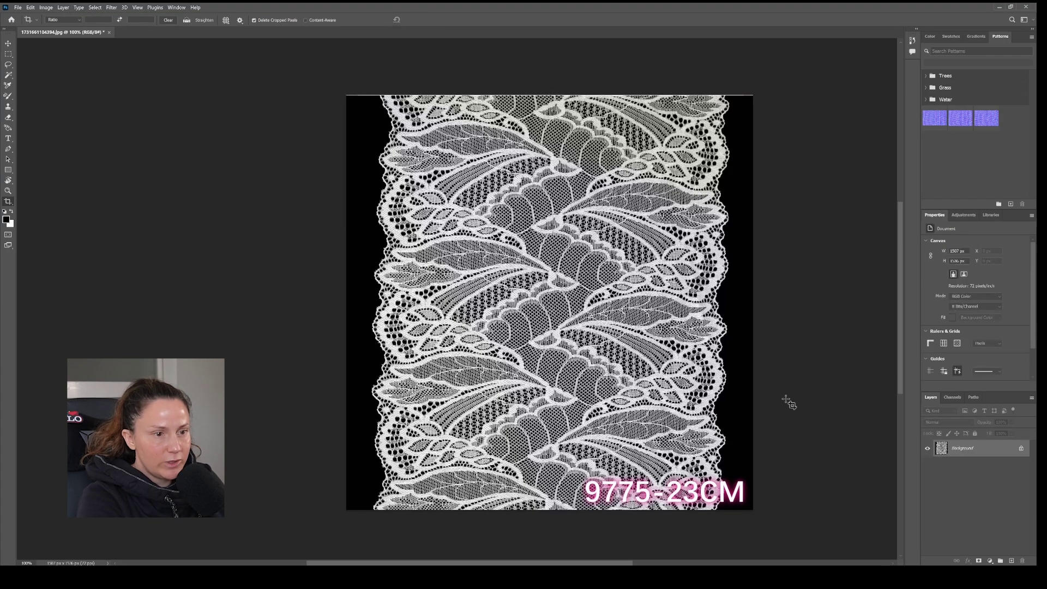
click(1022, 449)
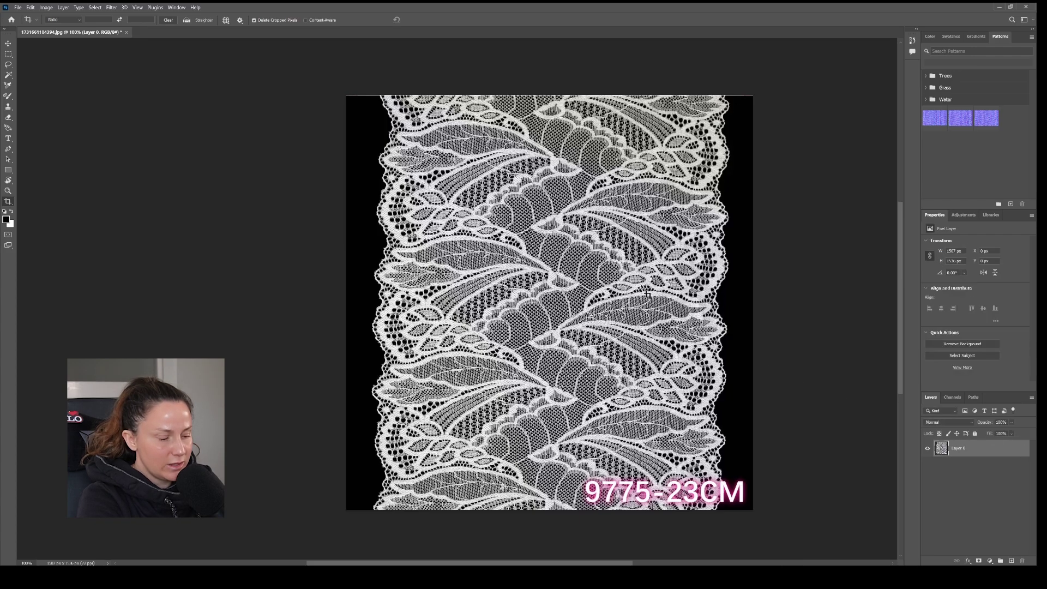
- Rotate the lace image 90 degrees clockwise with the Crop tool so the band runs horizontally
click(609, 196)
mouse_move(749, 87)
mouse_down()
mouse_move(779, 121)
mouse_move(745, 122)
mouse_move(742, 106)
mouse_up()
key(ctrl+z)
drag(671, 87, 643, 478)
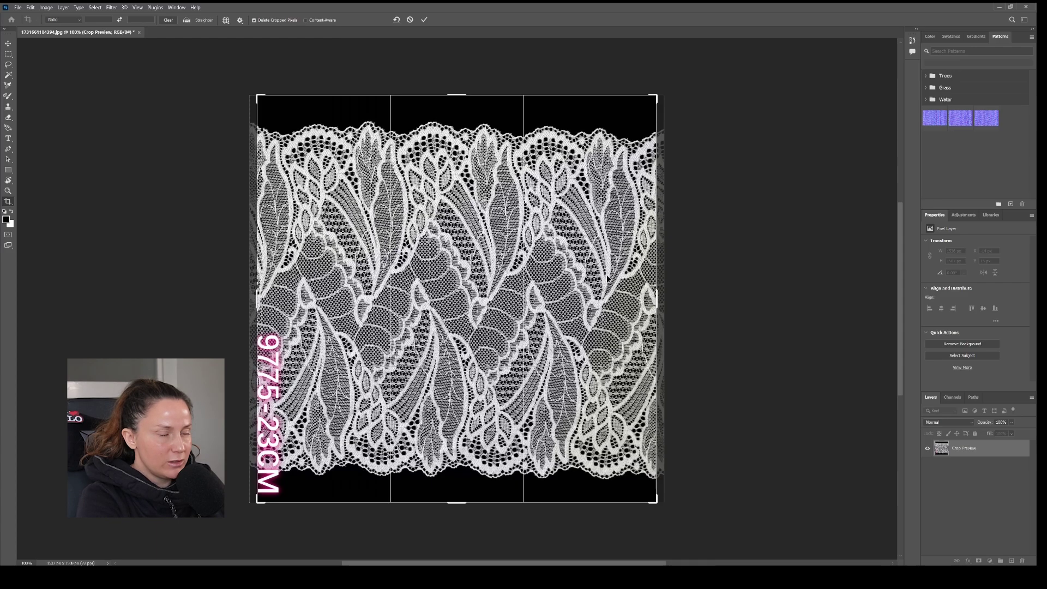
- Narrow the crop frame from both sides to the central lace repeats, leaving out the 9775-23CM lettering
drag(657, 294, 651, 295)
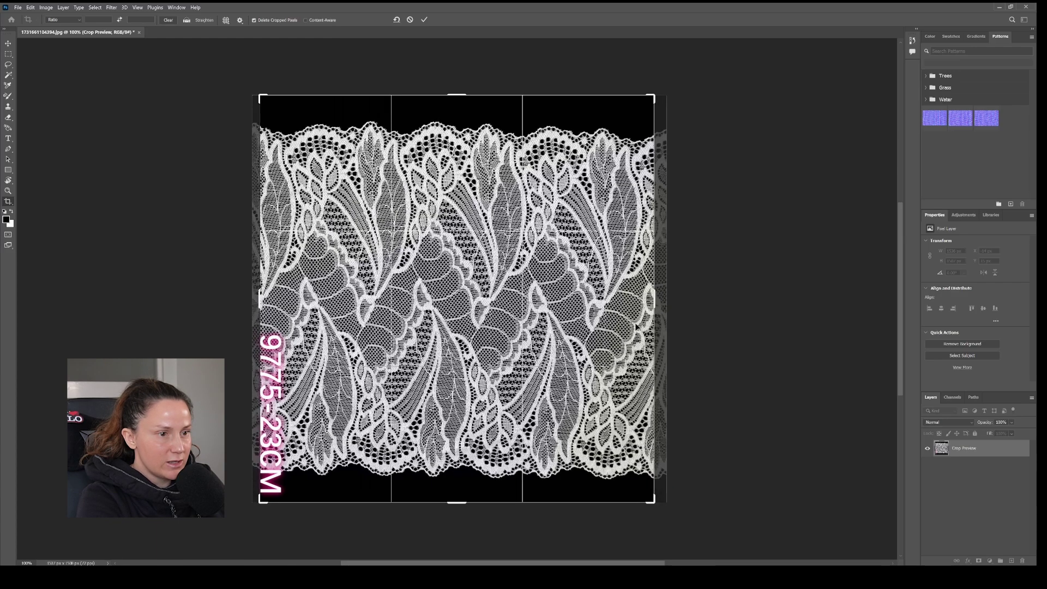
mouse_move(538, 322)
mouse_down()
mouse_move(591, 347)
mouse_move(569, 375)
mouse_up()
key(Escape)
drag(656, 293, 597, 300)
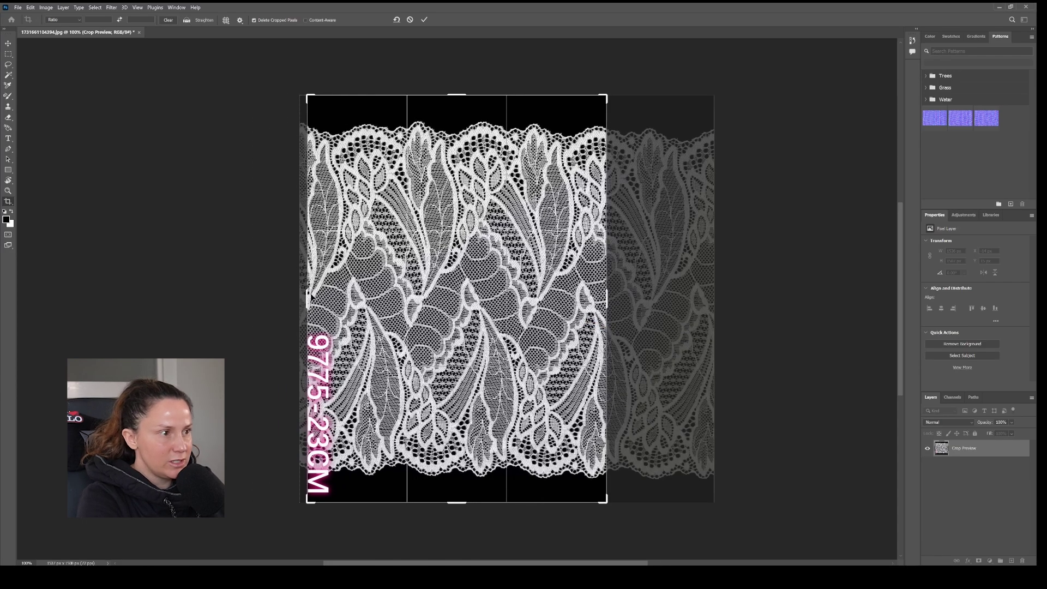
drag(306, 295, 349, 294)
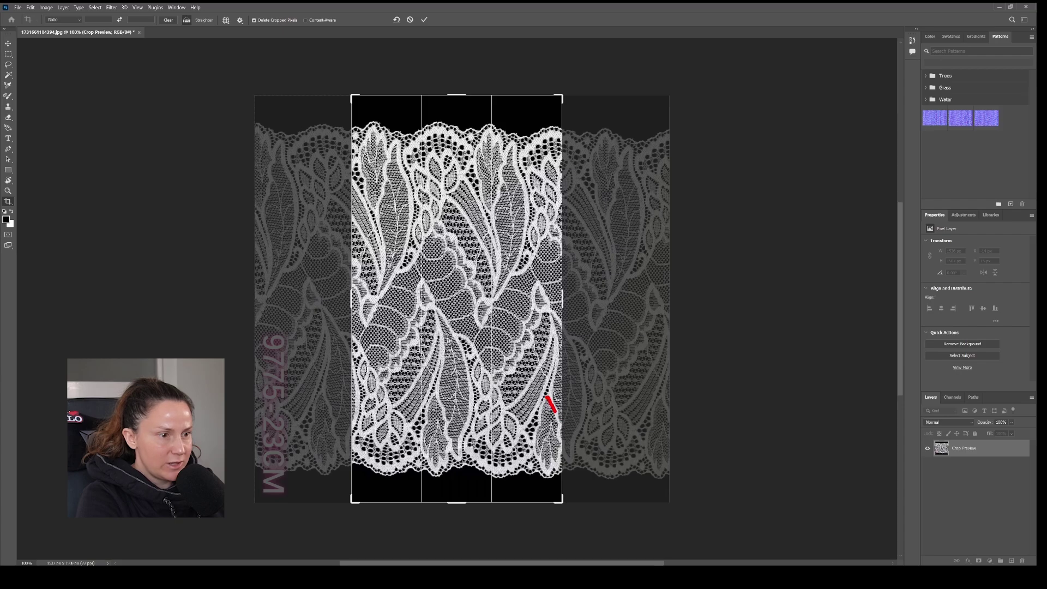
mouse_move(556, 413)
mouse_down()
mouse_move(544, 470)
mouse_move(546, 402)
mouse_up()
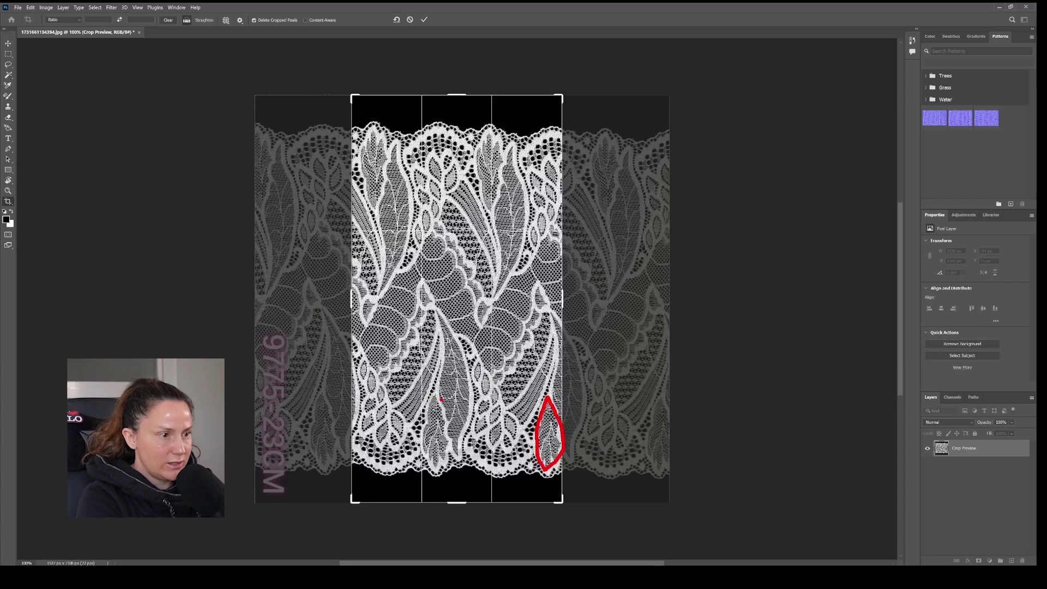
drag(447, 450, 426, 430)
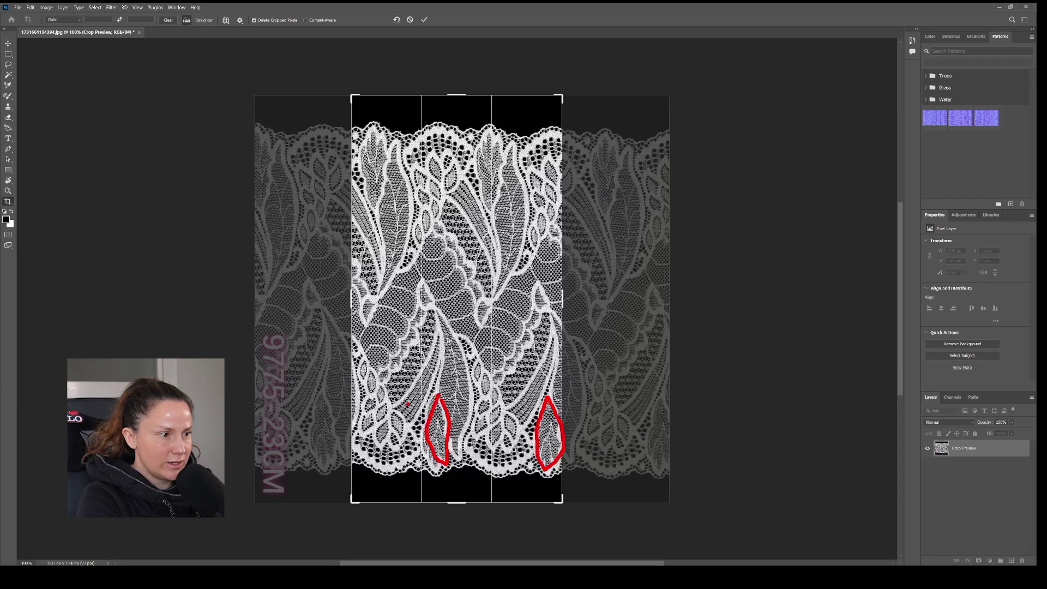
drag(343, 447, 314, 432)
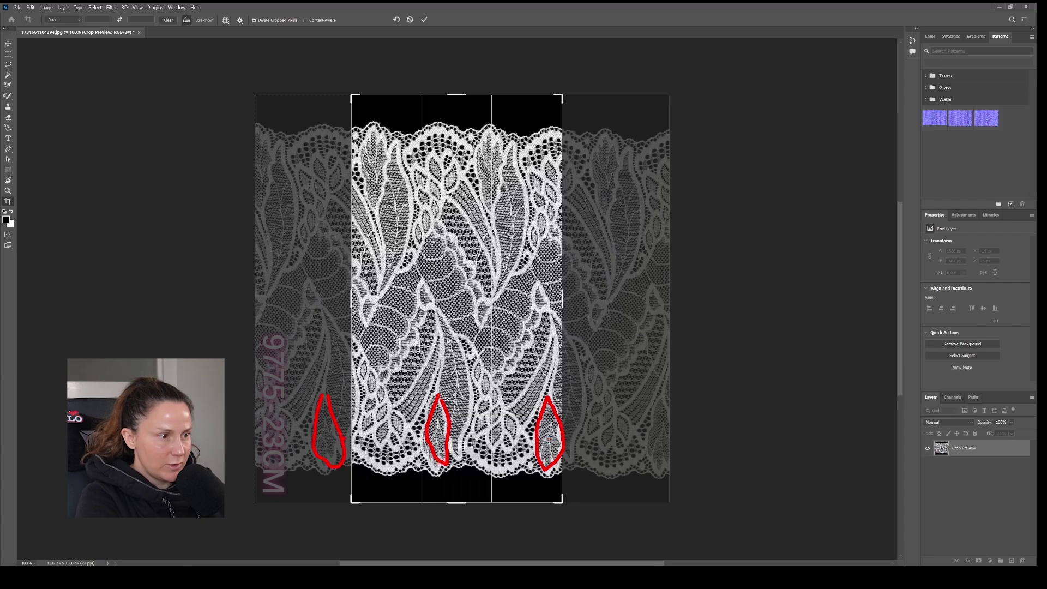
key(Escape)
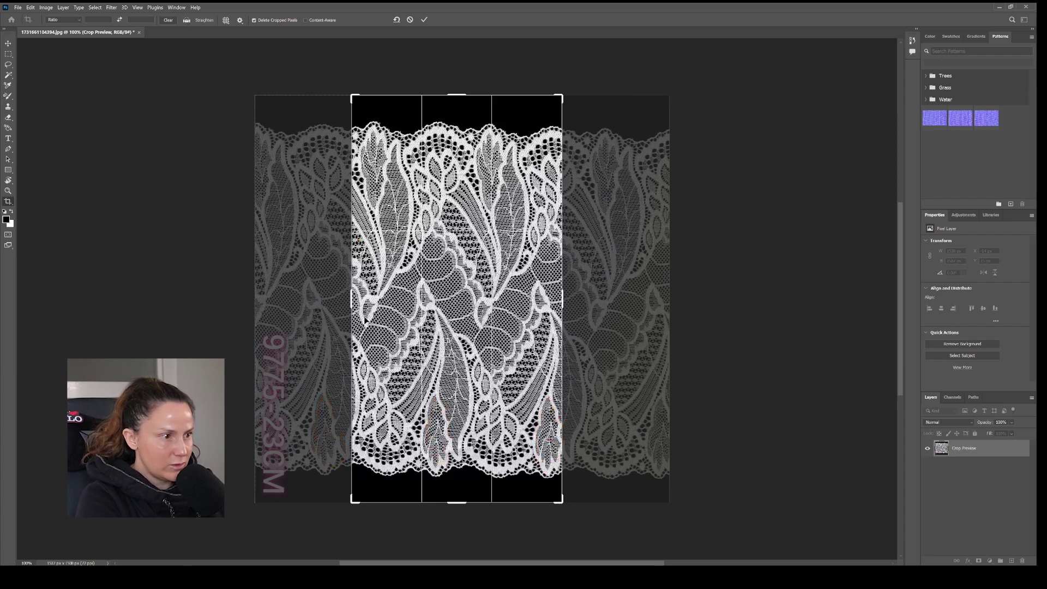
- Widen the crop frame to about 852 px so it spans two full repeats of the lace motif
drag(351, 298, 340, 297)
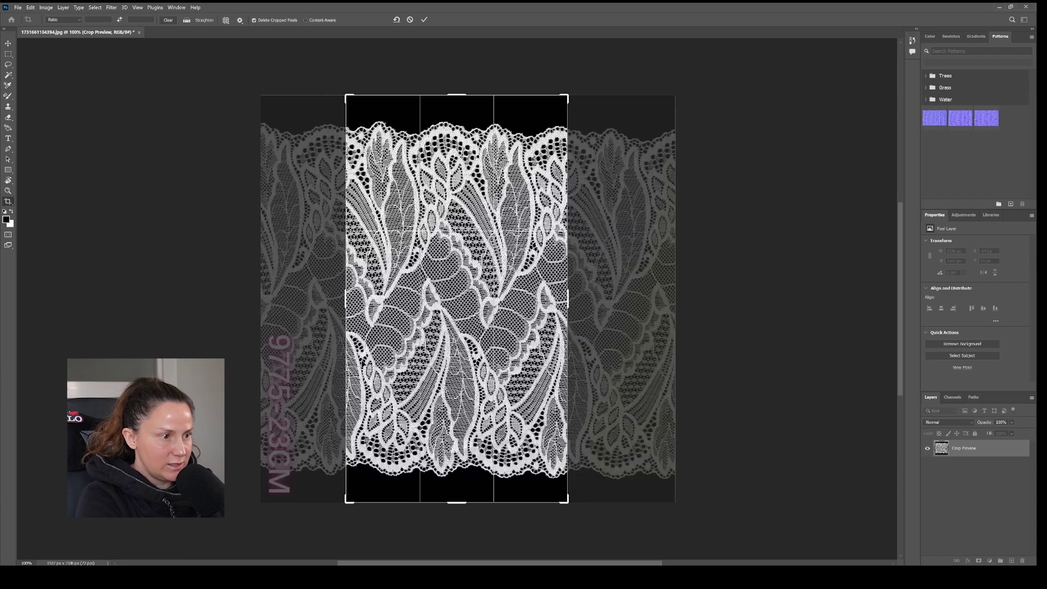
drag(345, 306, 341, 308)
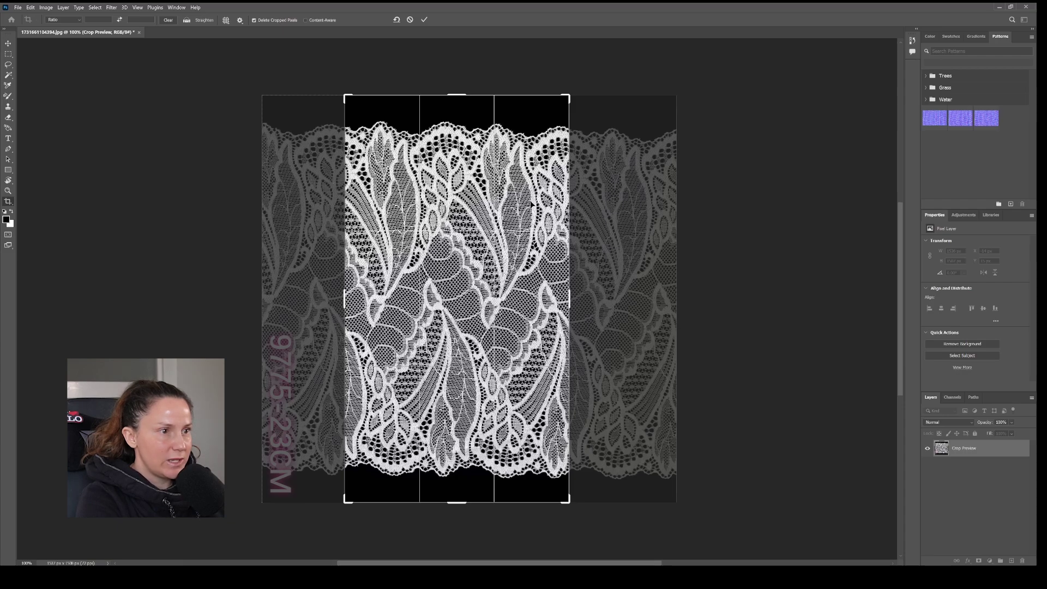
drag(343, 294, 339, 292)
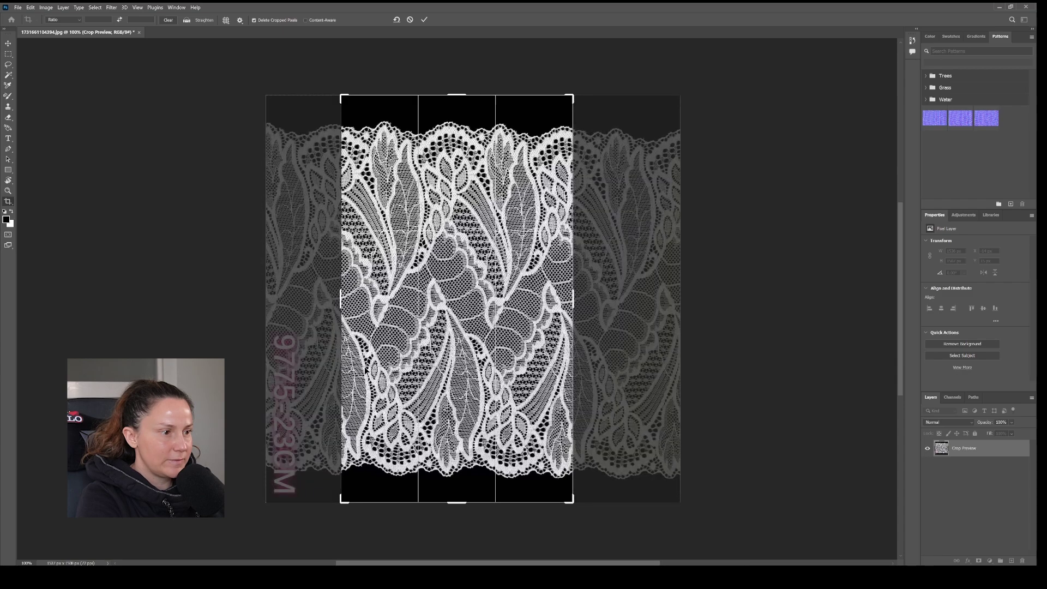
- Extend the crop frame slightly beyond the image's upper and lower edges, keep the lace level, and apply the crop
mouse_move(582, 95)
mouse_down()
mouse_move(587, 86)
mouse_move(573, 90)
mouse_up()
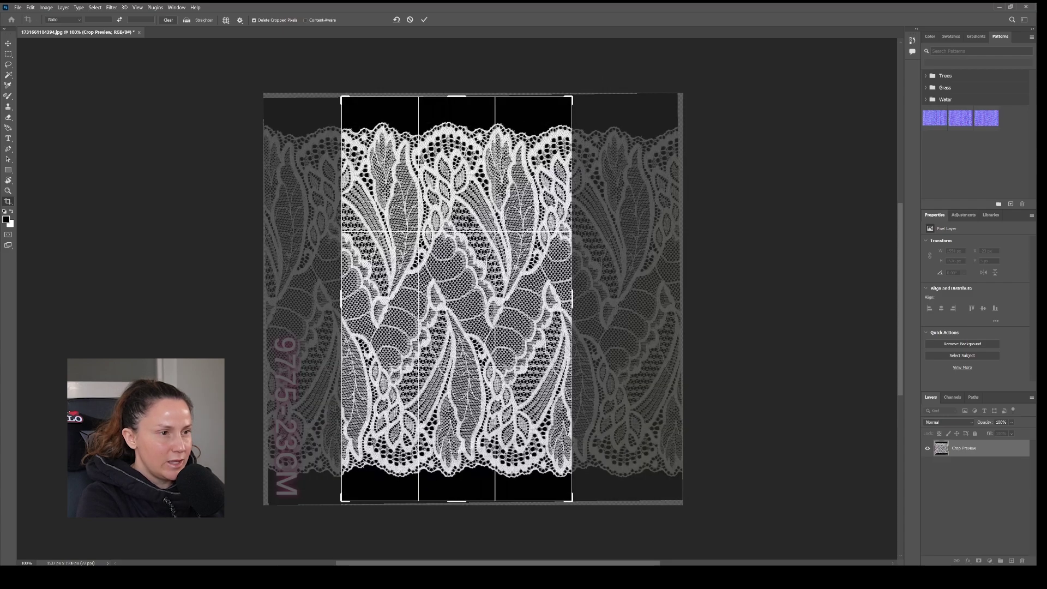
drag(458, 95, 458, 91)
drag(458, 503, 457, 508)
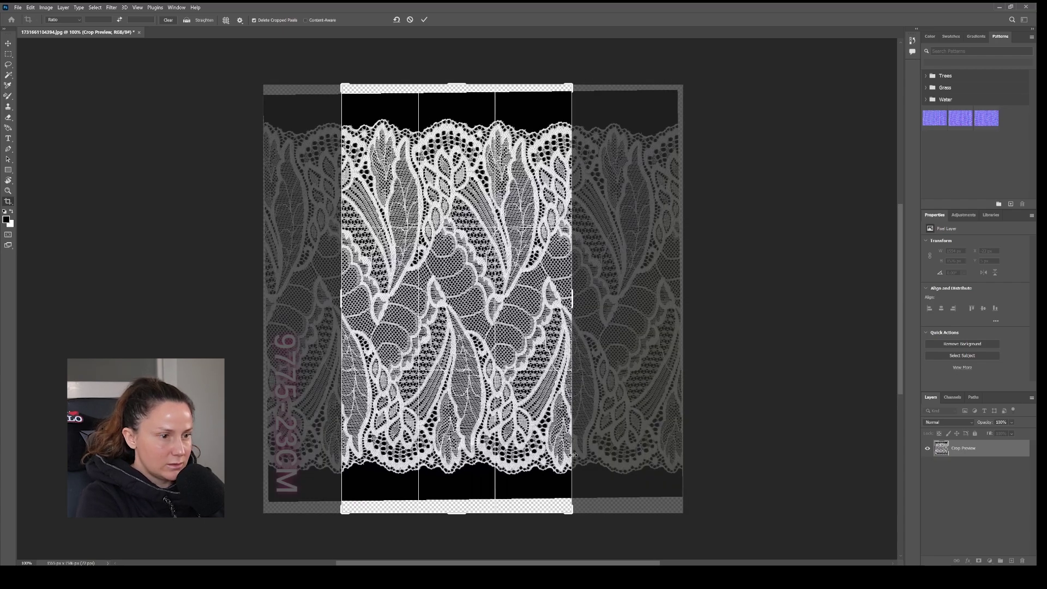
drag(575, 78, 576, 82)
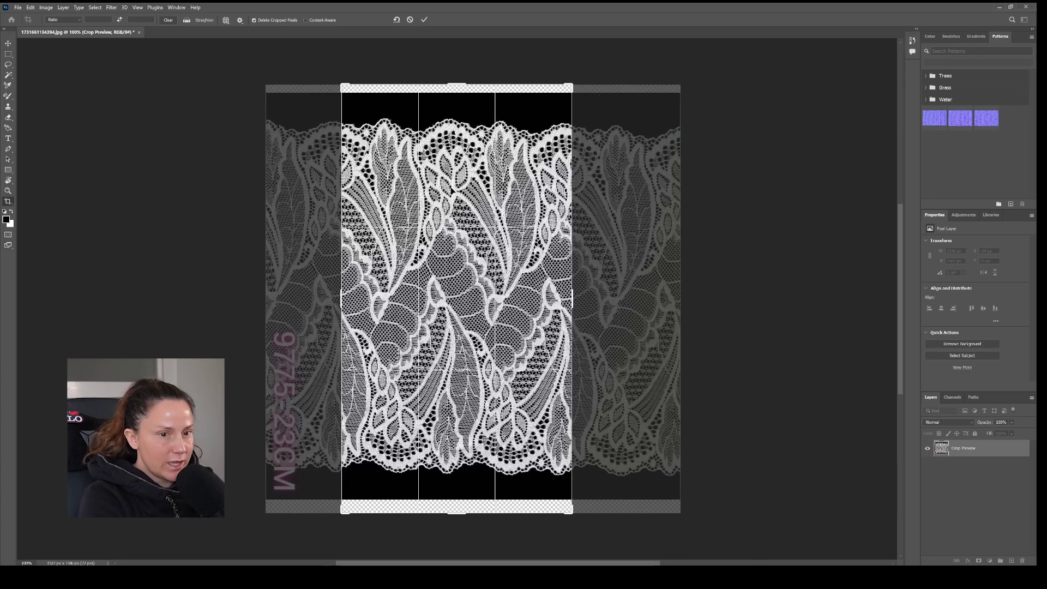
key(Return)
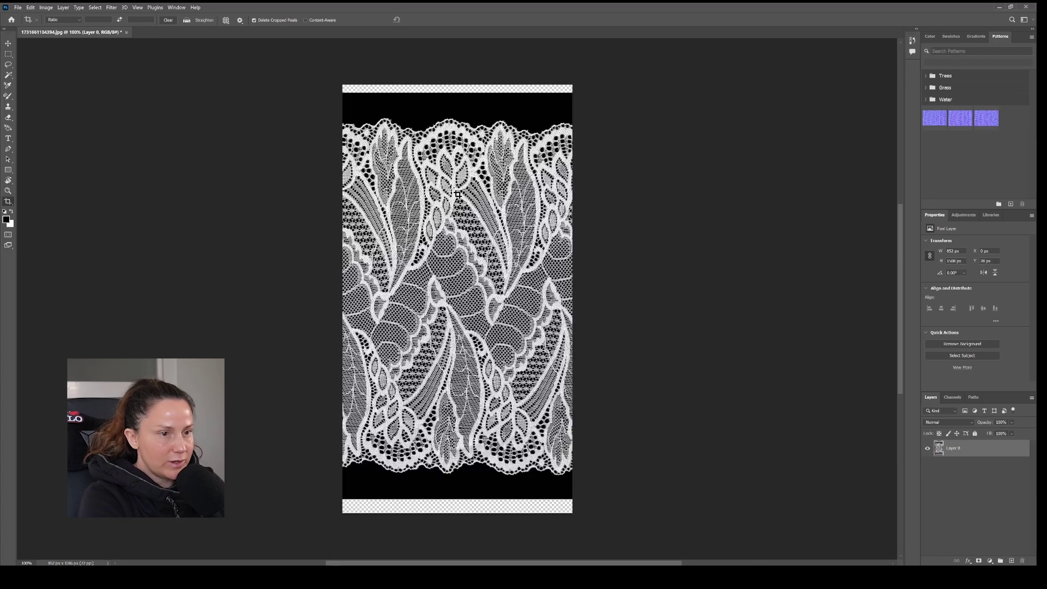
- Offset the lace layer horizontally by about -490 pixels with Wrap Around, bringing the repeat seam into the image
click(111, 8)
mouse_move(158, 171)
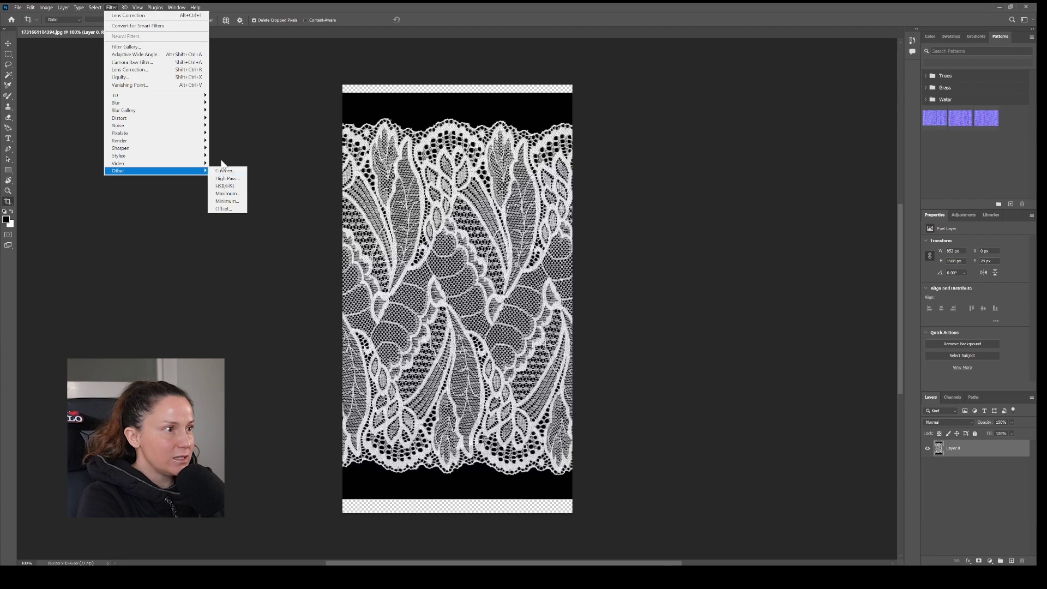
click(223, 209)
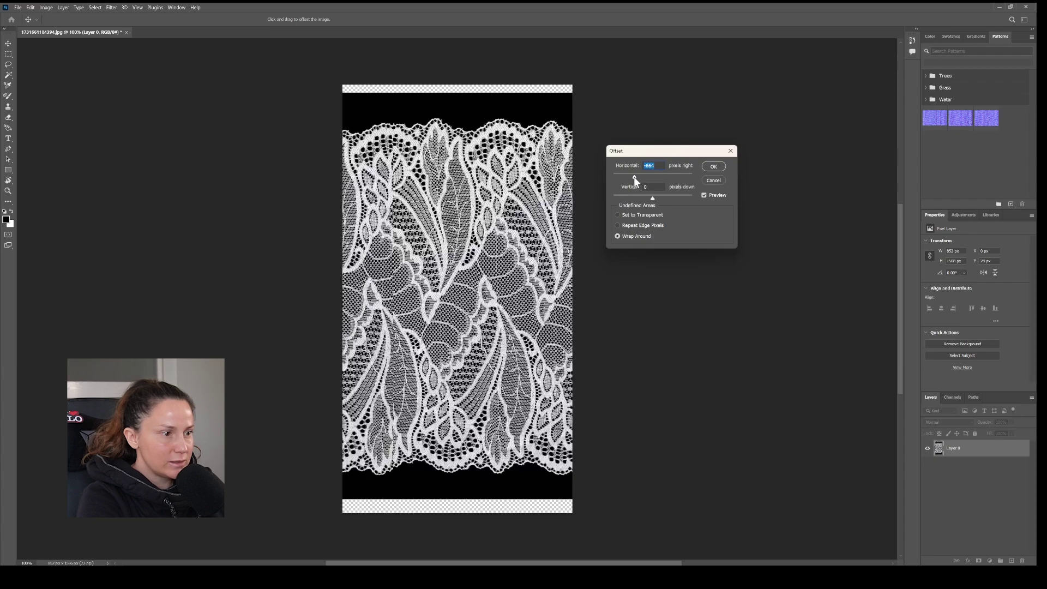
drag(636, 177, 640, 175)
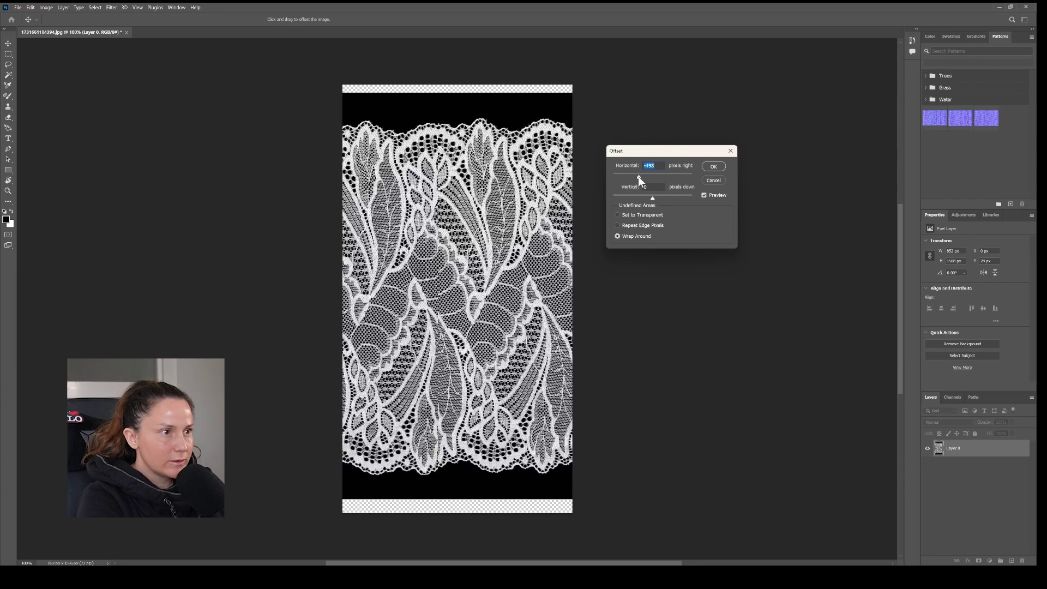
key(alt)
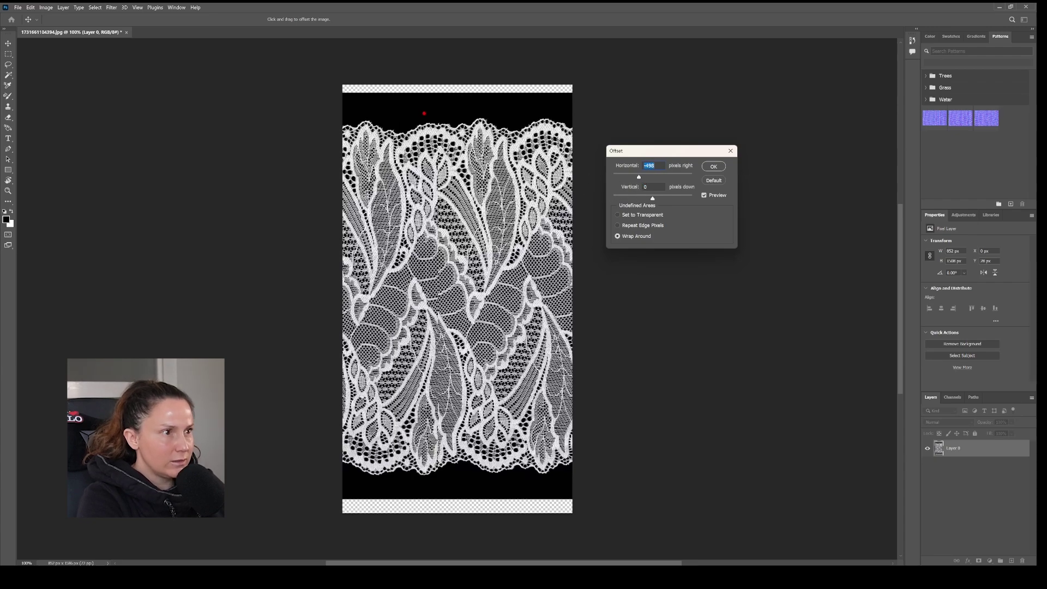
drag(434, 113, 437, 219)
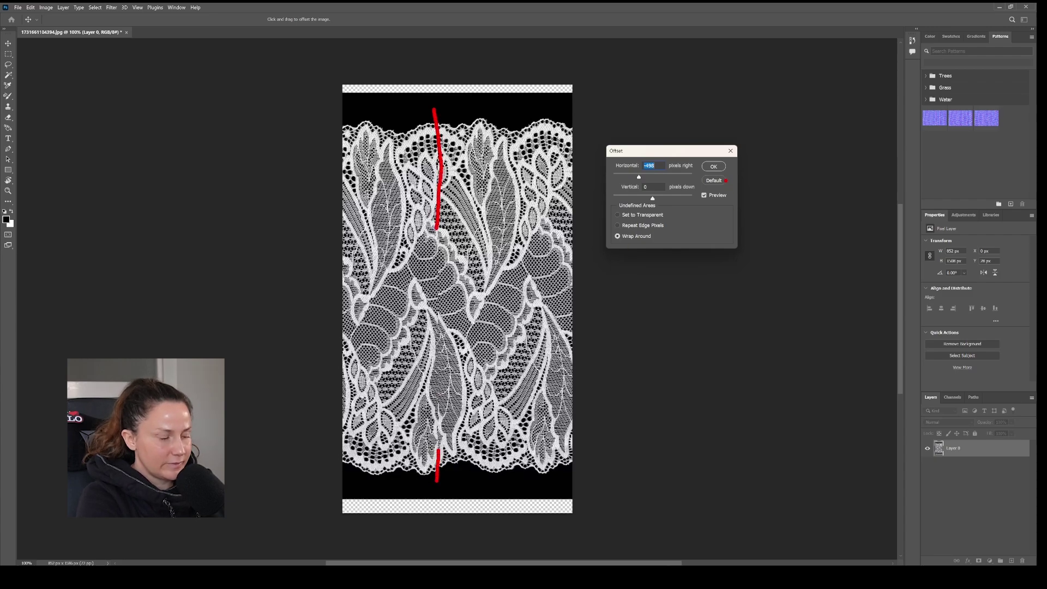
key(Escape)
click(714, 166)
key(c)
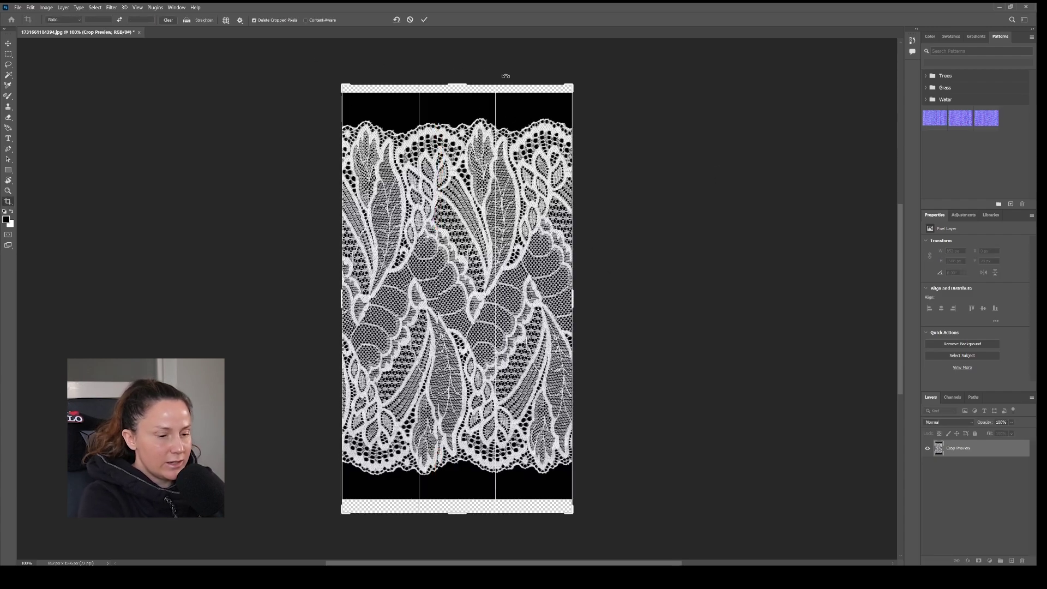
key(Return)
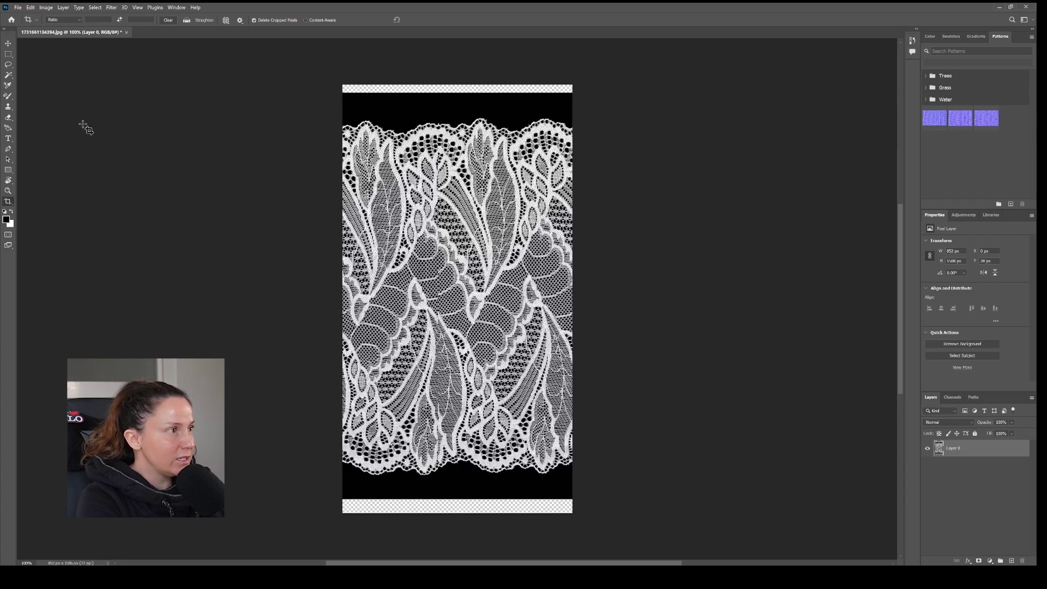
- Retouch the upper part of the seam using the Clone Stamp with a 62 px brush, sampling matching detail from the neighbouring lace repeat
click(9, 108)
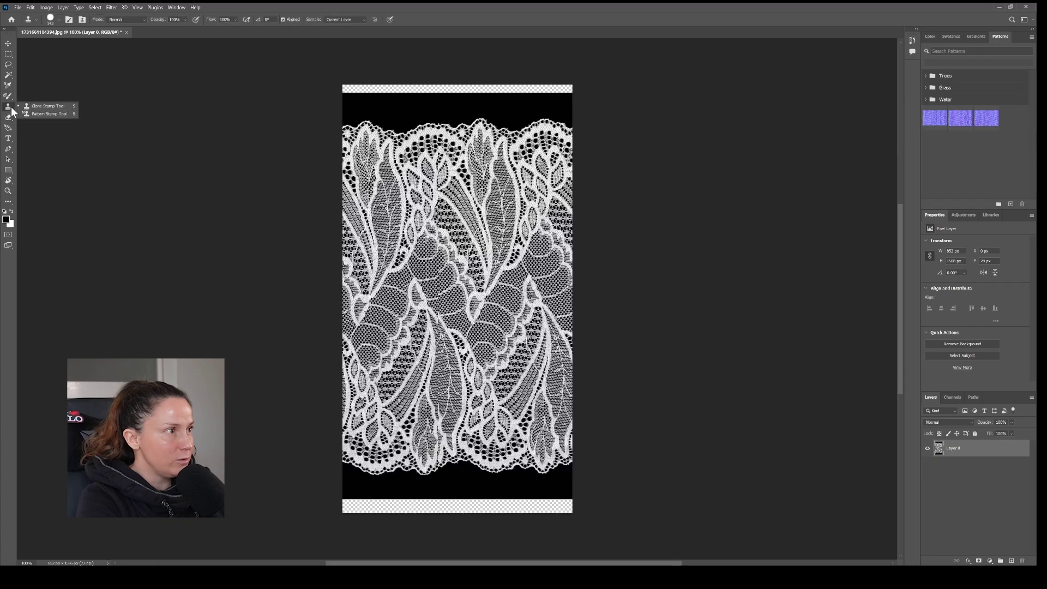
click(33, 107)
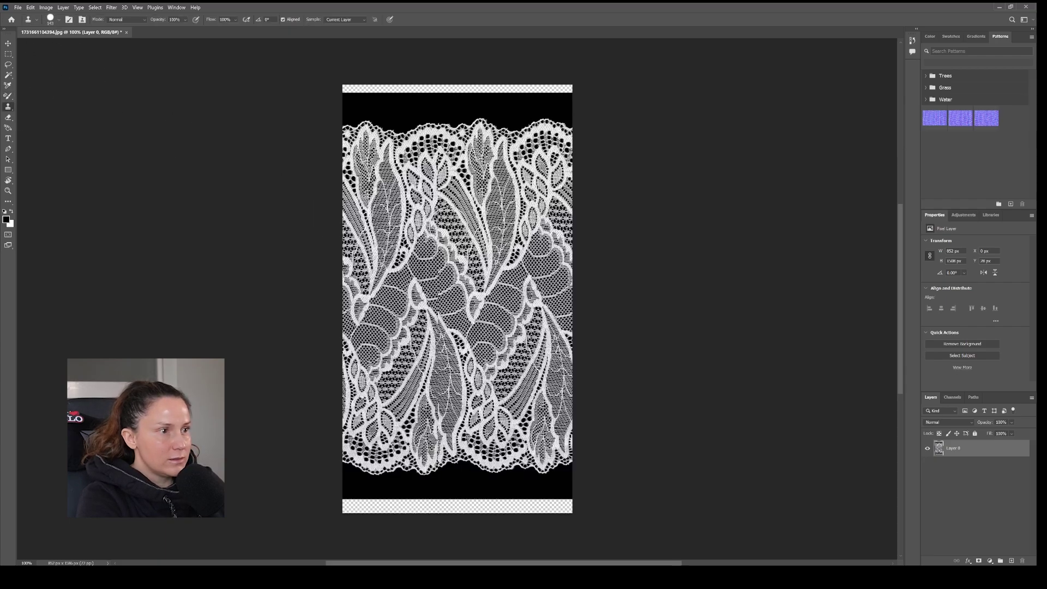
scroll(480, 261, left, 2)
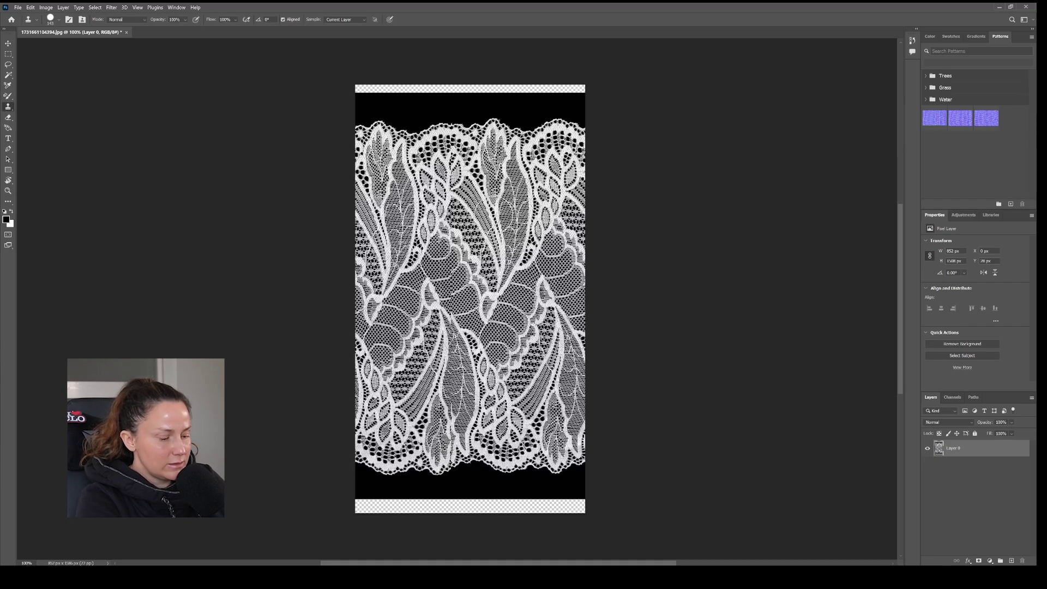
alt+scroll(493, 210, up, 4)
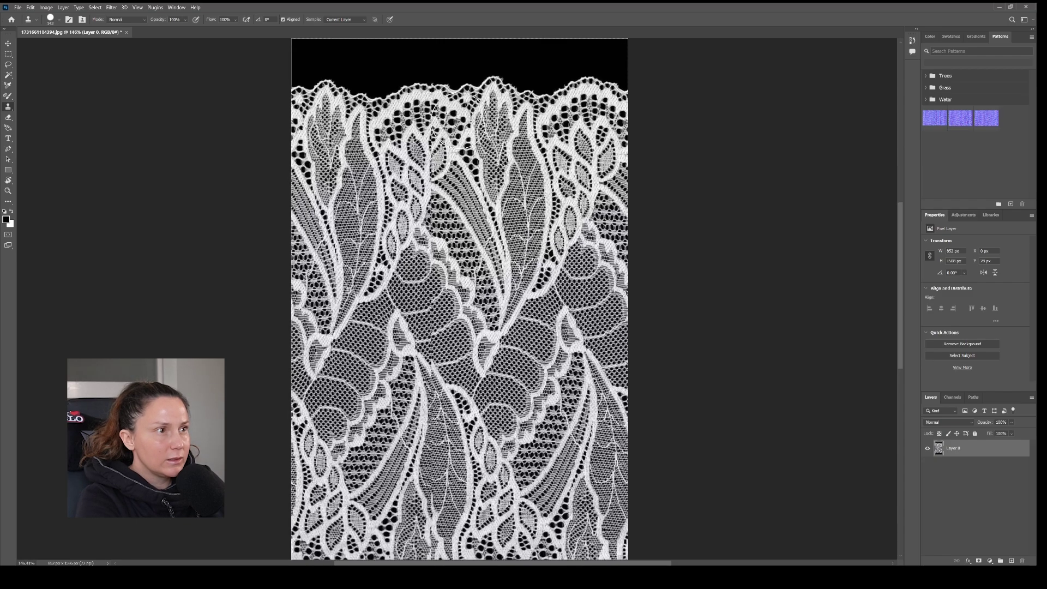
click(59, 18)
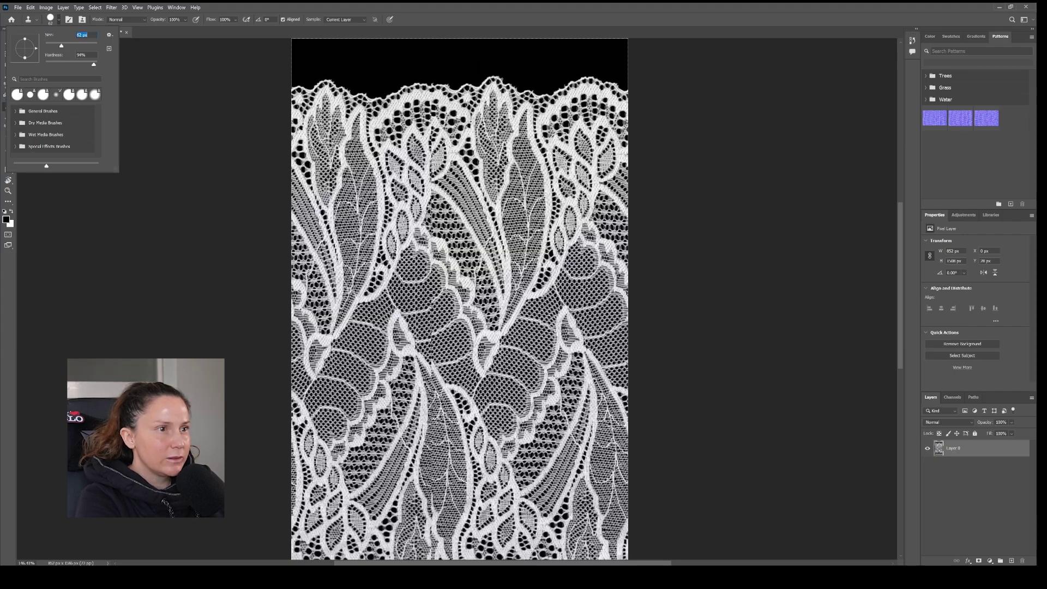
key(Return)
alt+click(603, 136)
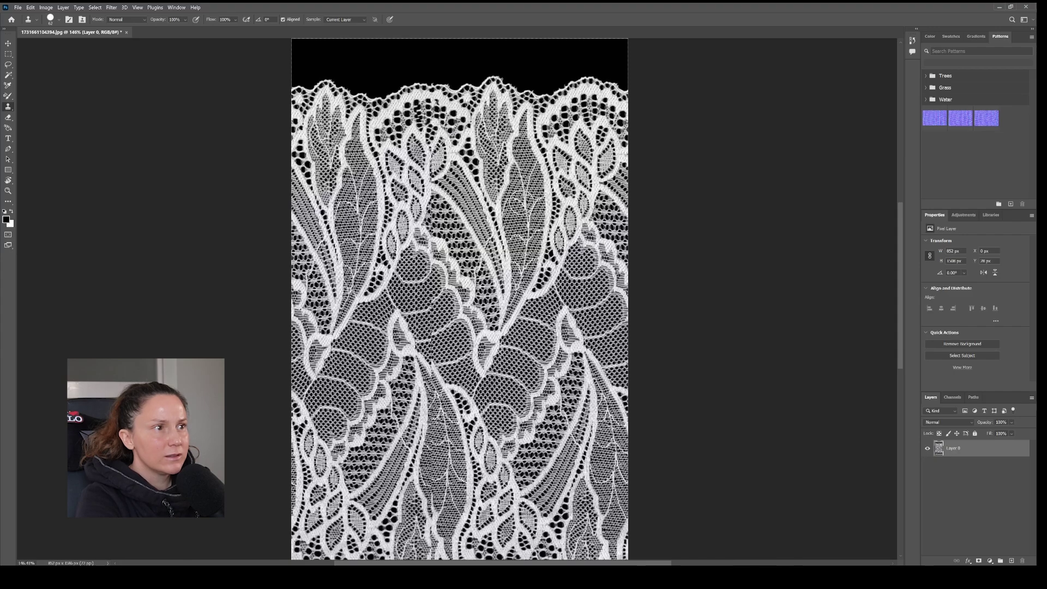
scroll(532, 257, down, 3)
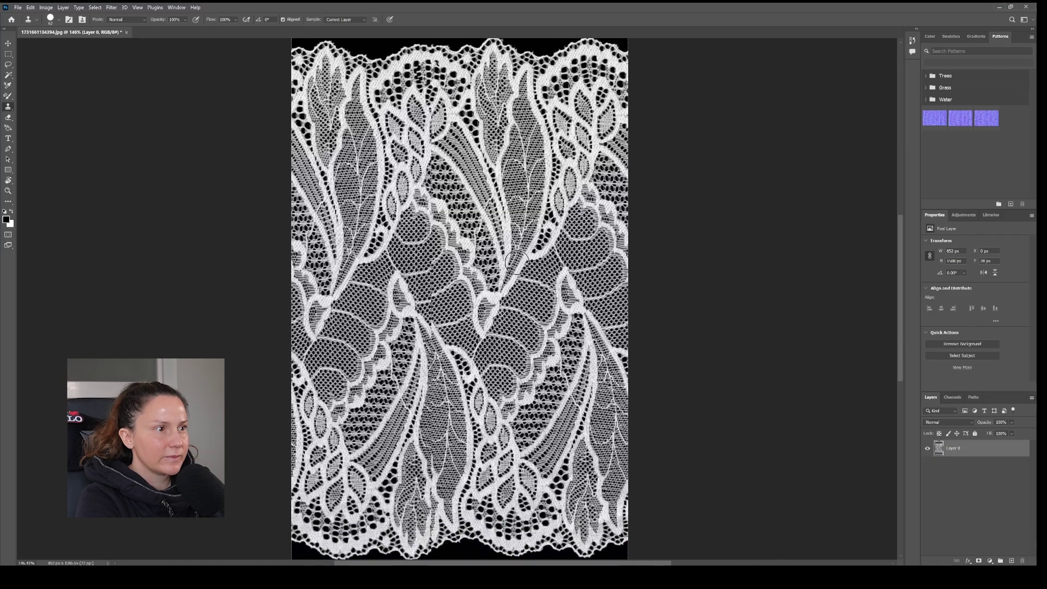
scroll(431, 266, down, 2)
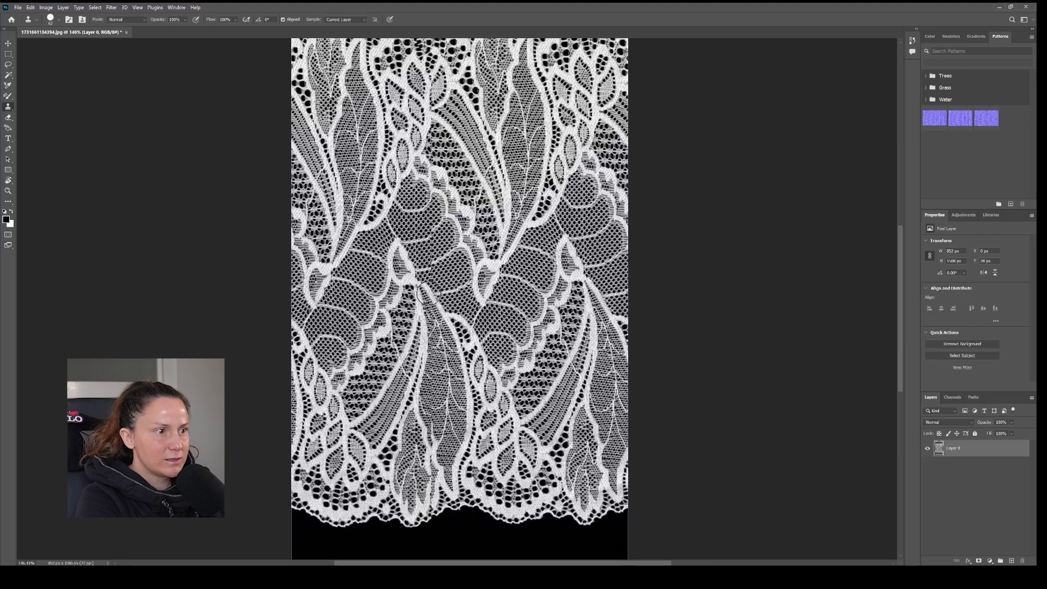
scroll(538, 418, down, 3)
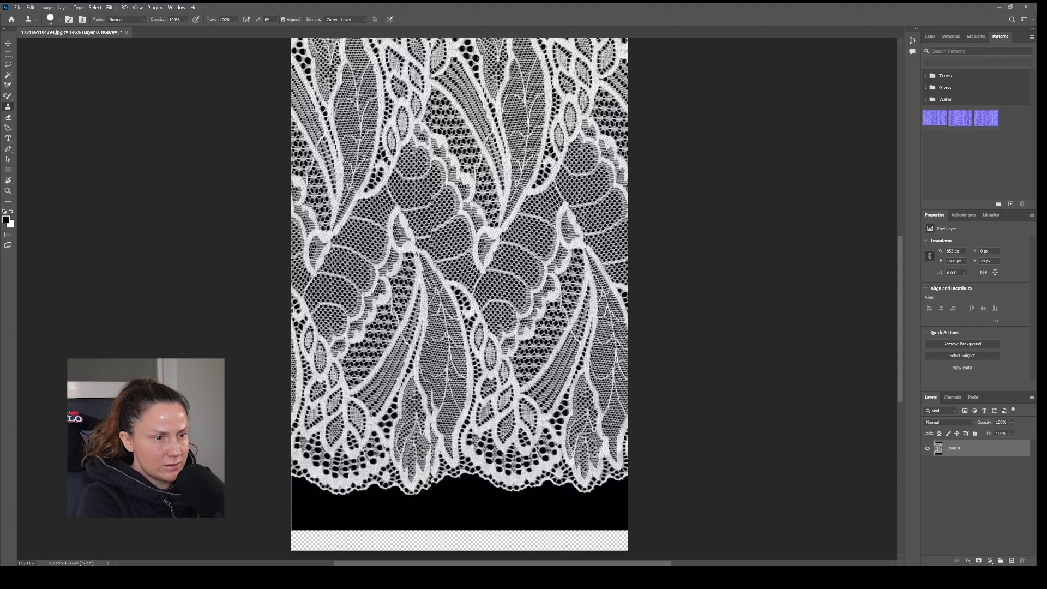
- Enlarge the Clone Stamp brush and clone the matching leaf detail over the seam near the lace's lower scalloped edge
click(53, 19)
drag(62, 45, 68, 45)
alt+click(592, 413)
click(431, 428)
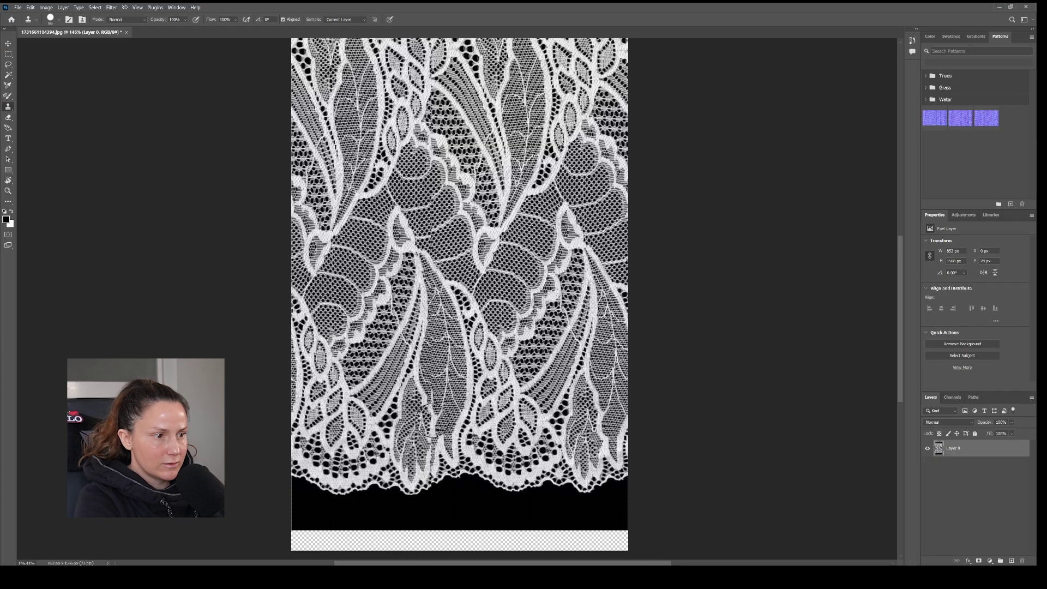
alt+click(590, 464)
click(432, 447)
alt+scroll(589, 327, down, 3)
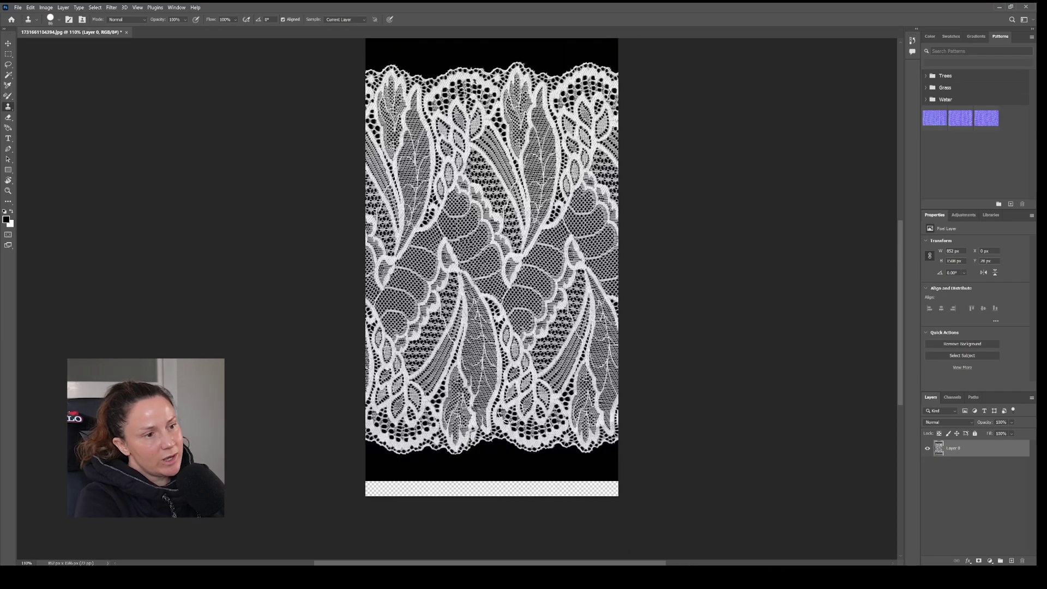
scroll(529, 193, up, 1)
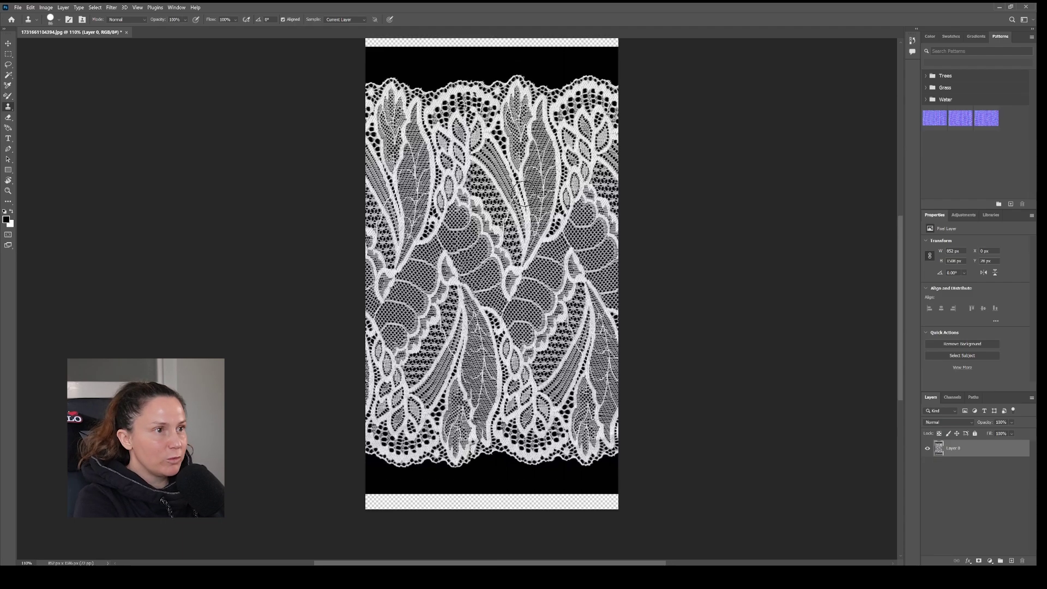
- Select the black background by Color Range with sampled colors and fuzziness 200, delete it to transparency, and deselect
click(95, 7)
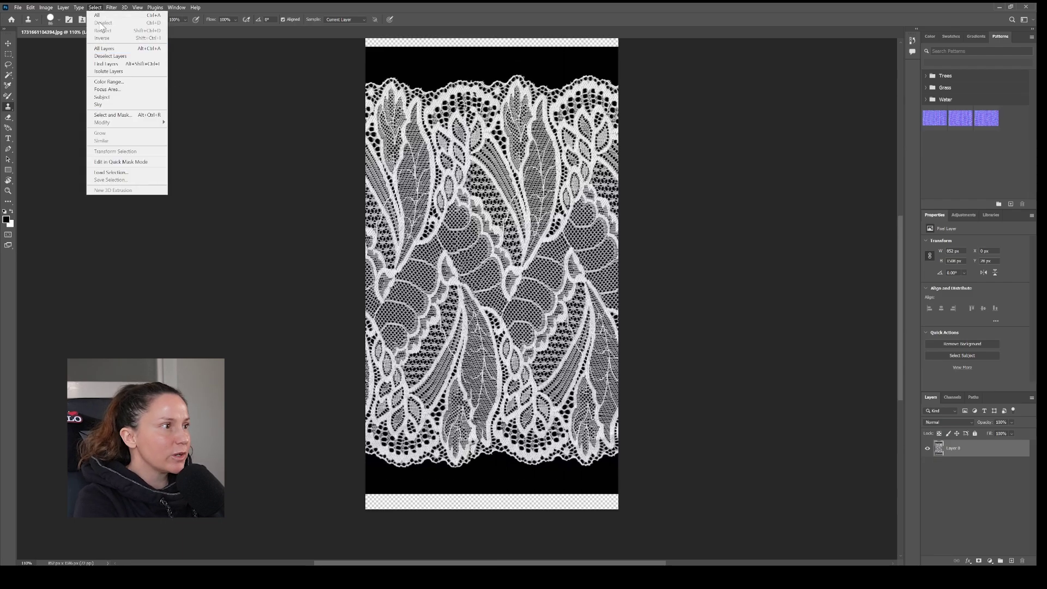
click(115, 82)
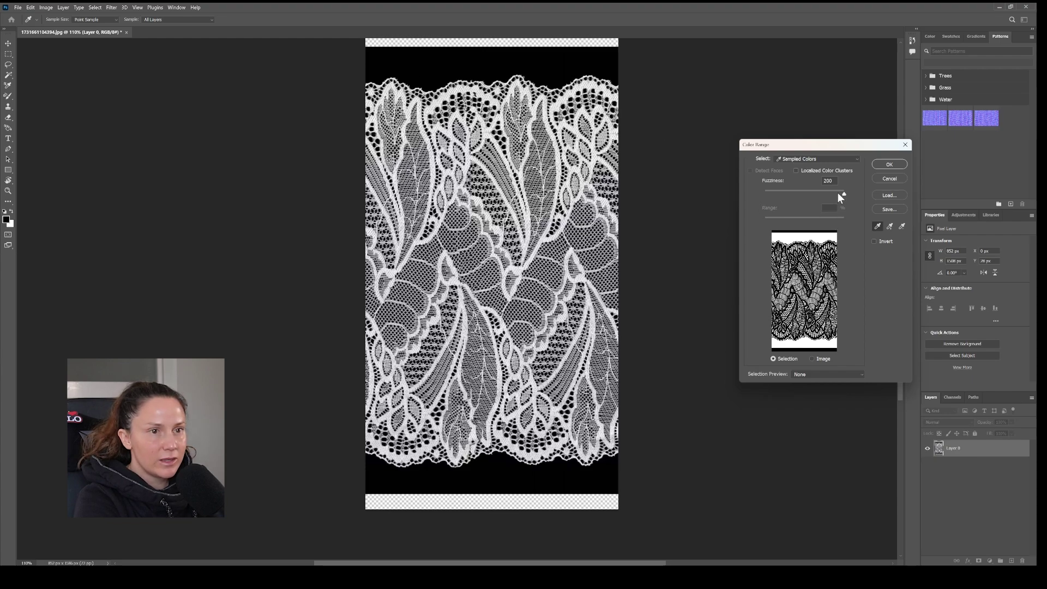
click(819, 195)
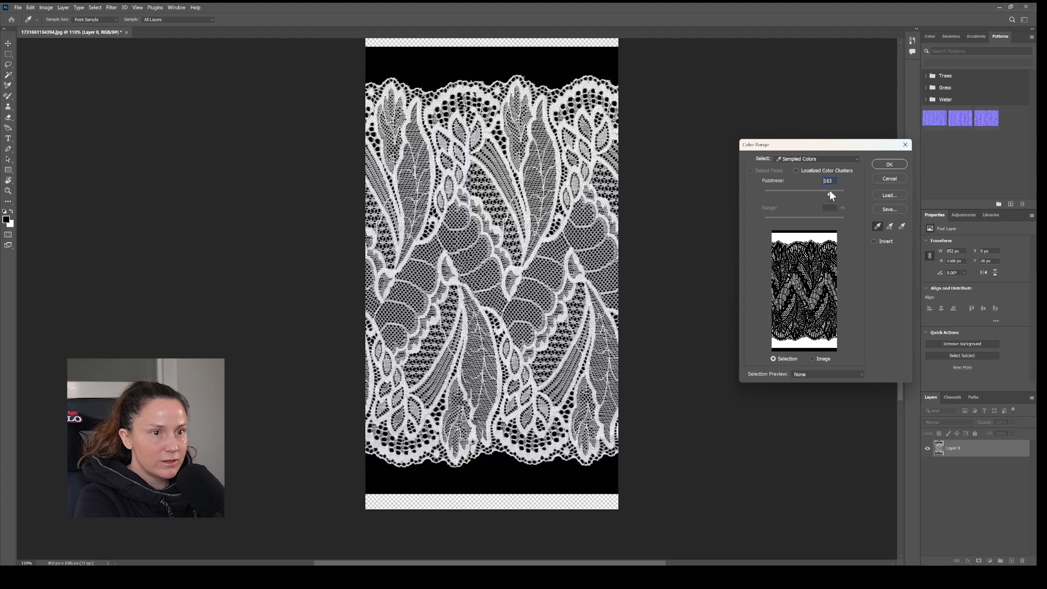
click(844, 191)
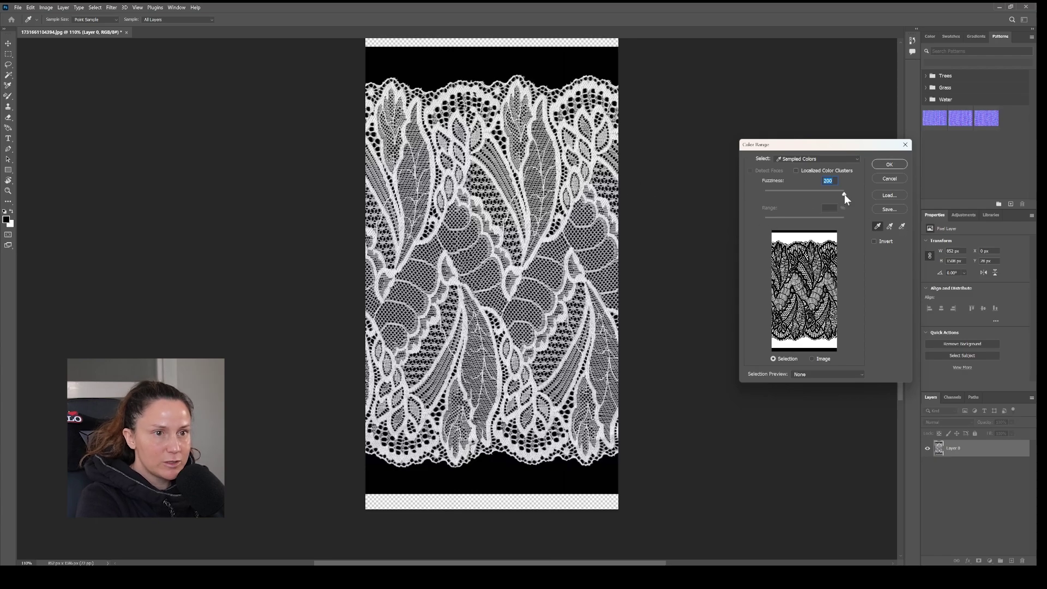
click(885, 163)
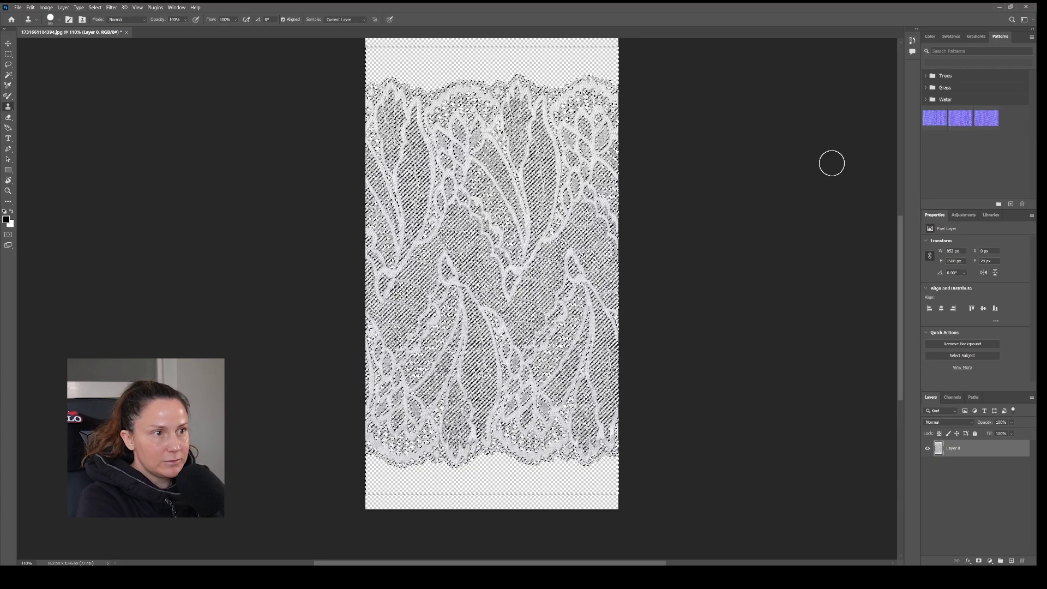
key(ctrl+d)
scroll(545, 262, up, 1)
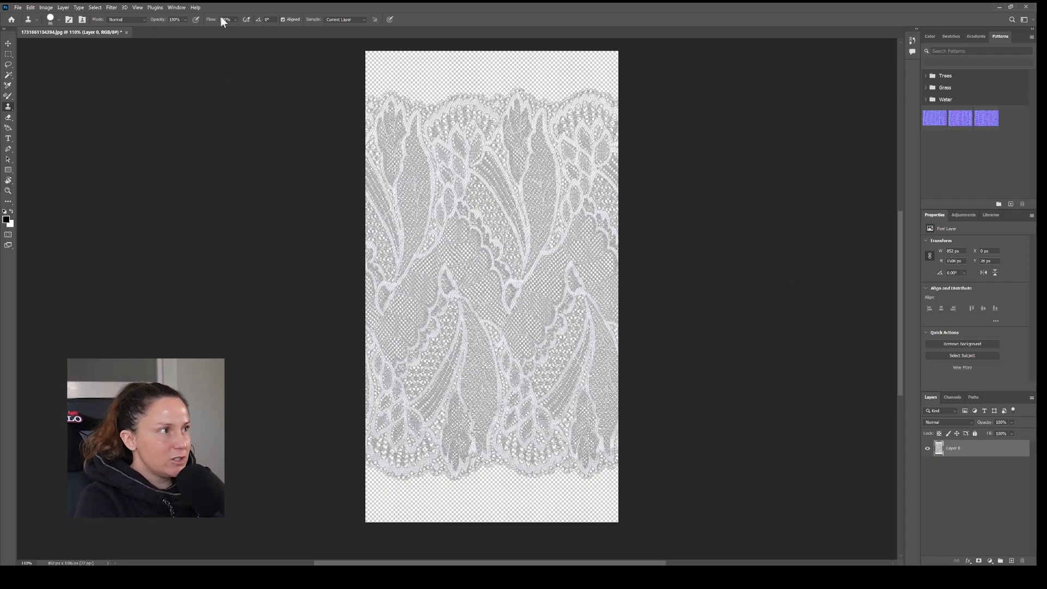
- Export the transparent lace texture as a PNG using Quick Export
click(19, 8)
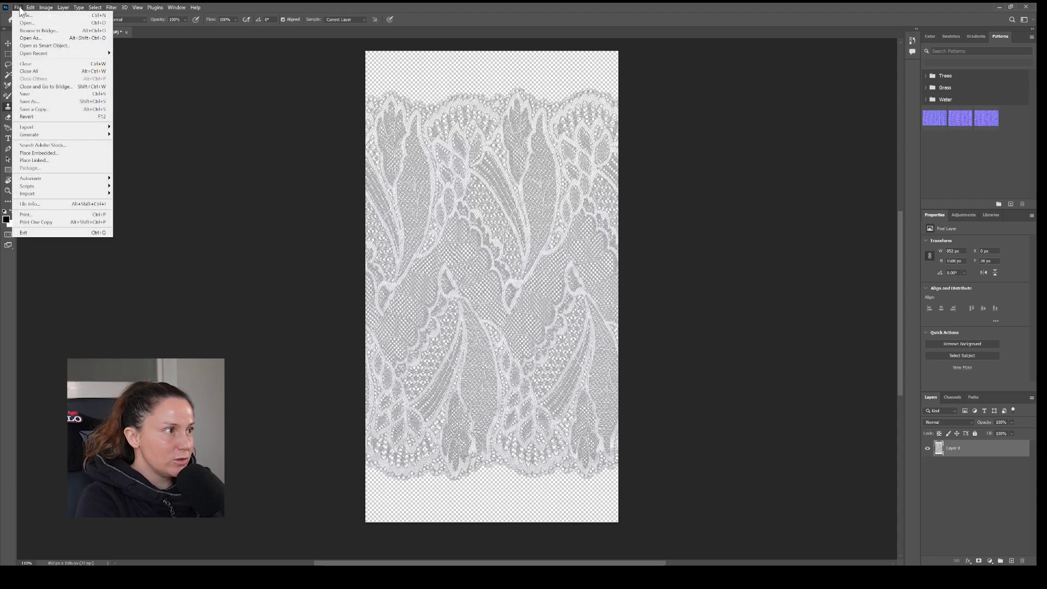
mouse_move(41, 128)
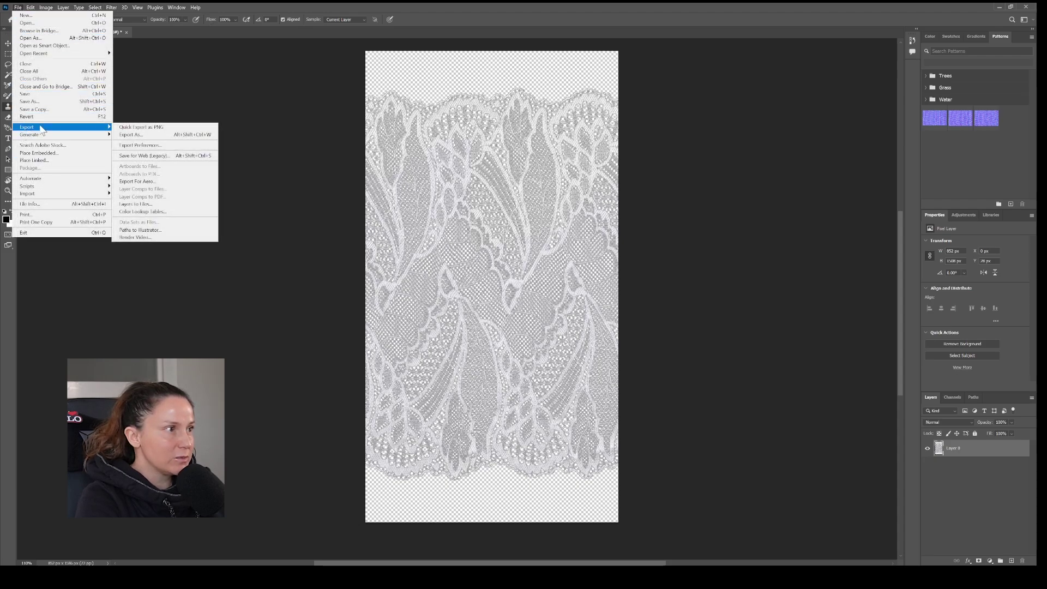
click(135, 127)
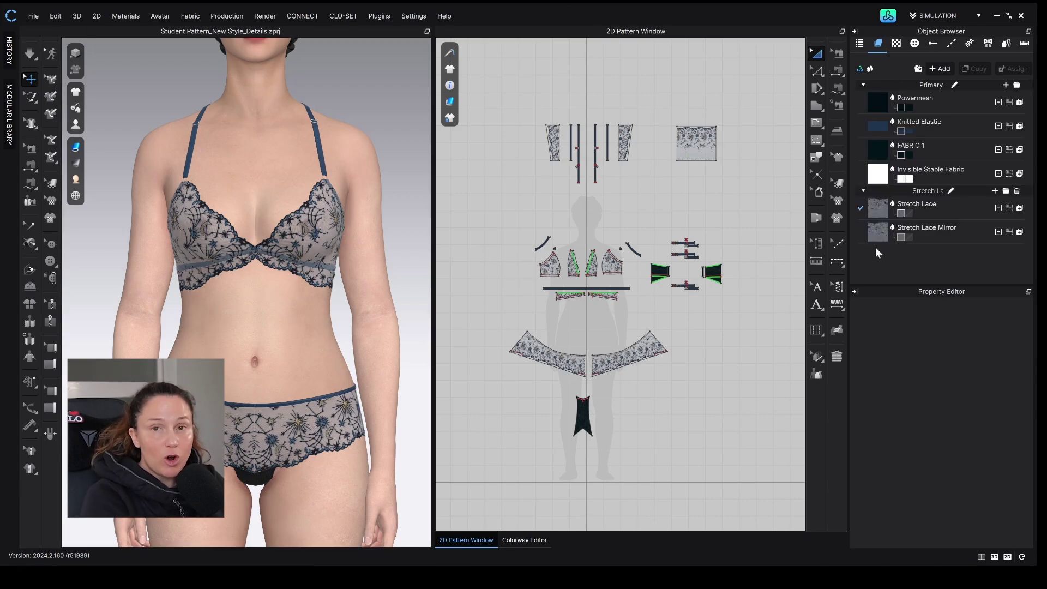
- Switch to CLO, duplicate the Stretch Lace fabric, and delete the copy
click(878, 208)
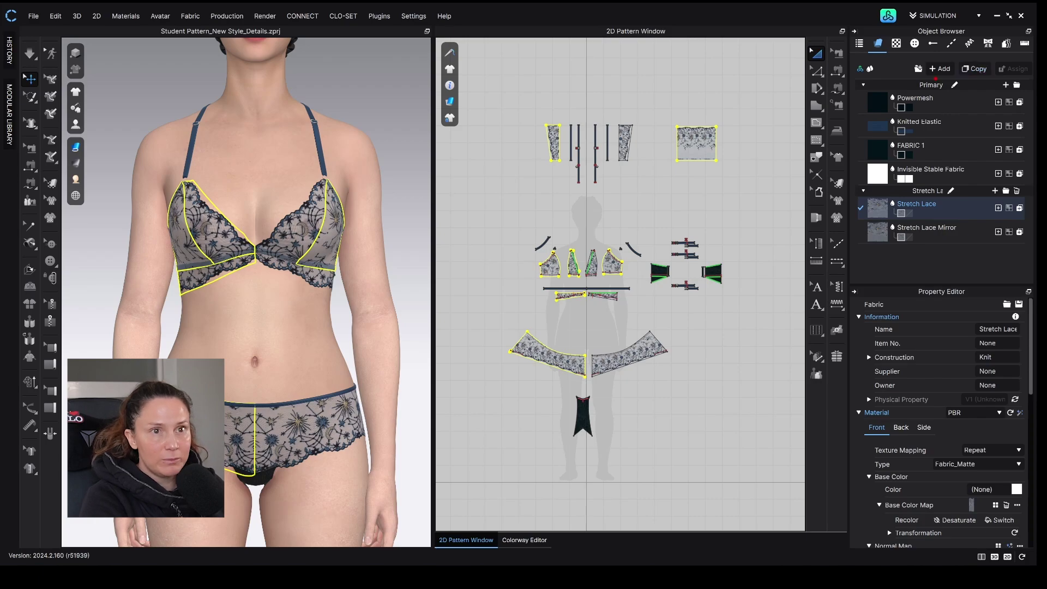
drag(897, 205, 936, 204)
click(977, 69)
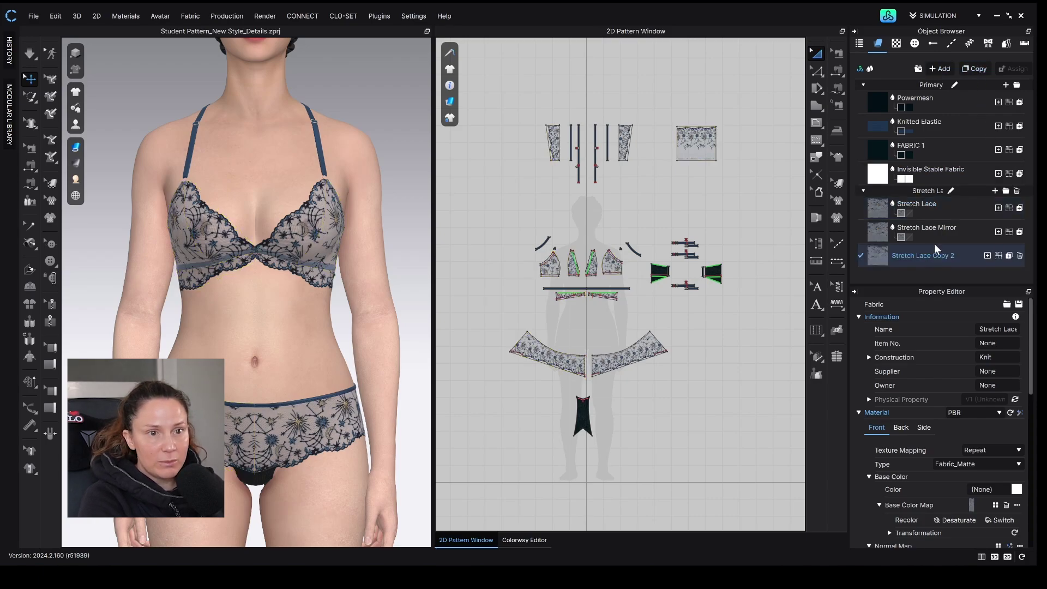
scroll(964, 352, down, 2)
click(967, 462)
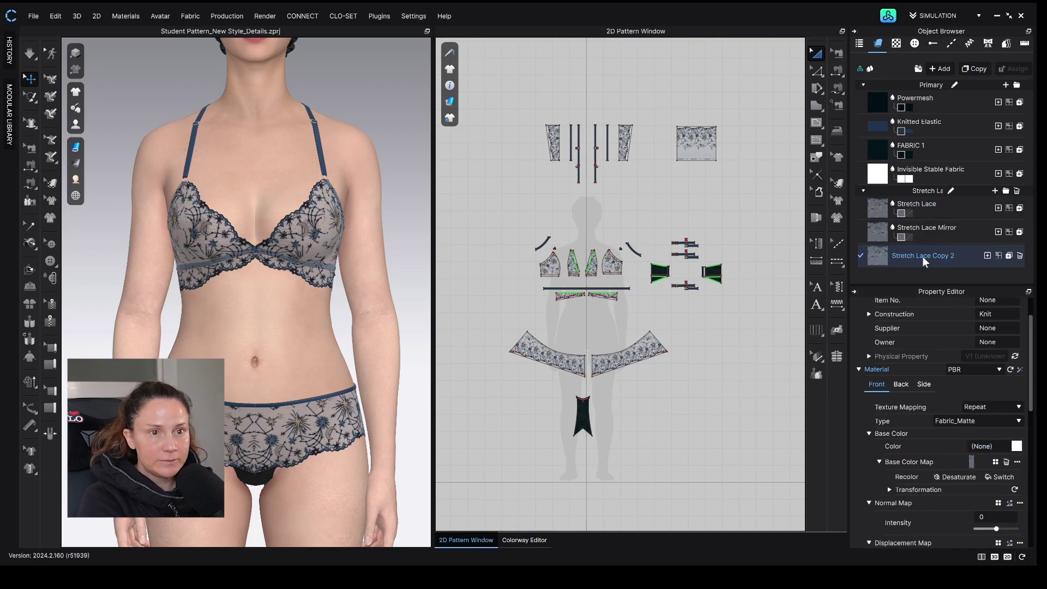
click(1019, 256)
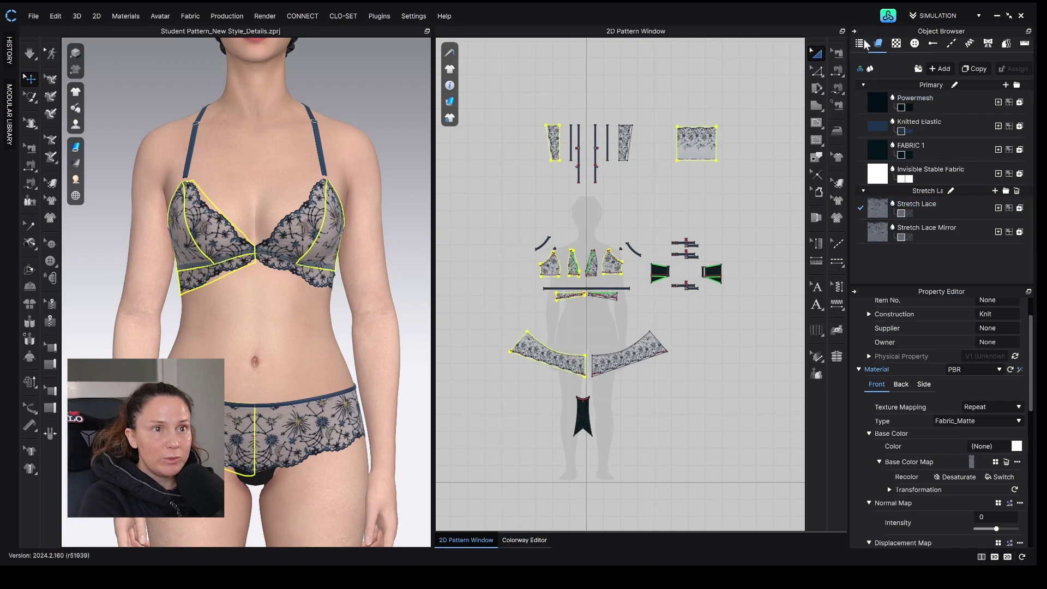
- Load the light blue V1_Woven_Cotton_40s fabric from the asset library into the project, and delete it from the fabric list
click(888, 15)
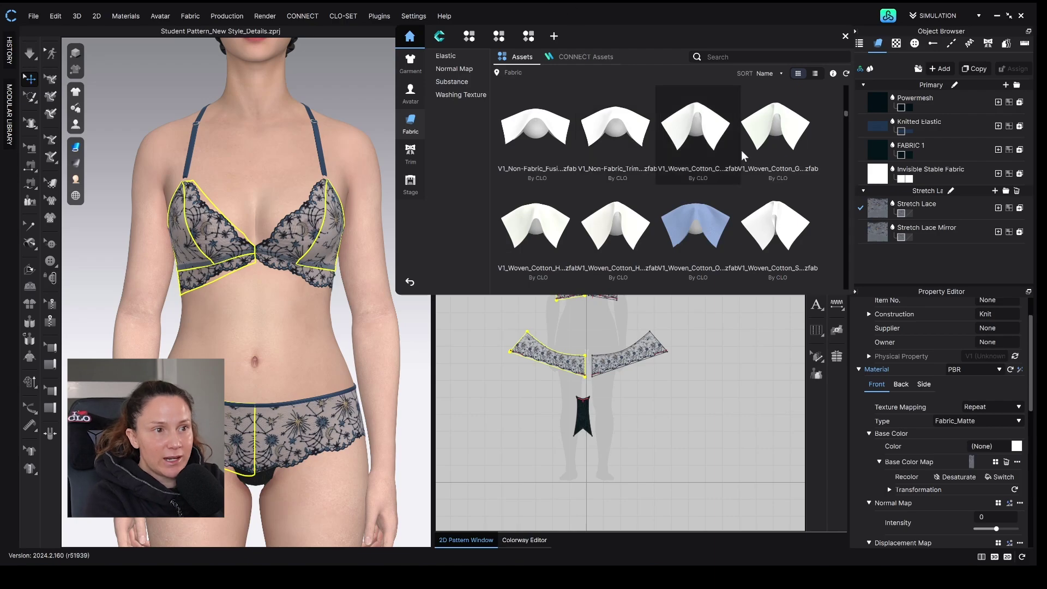
scroll(767, 213, down, 3)
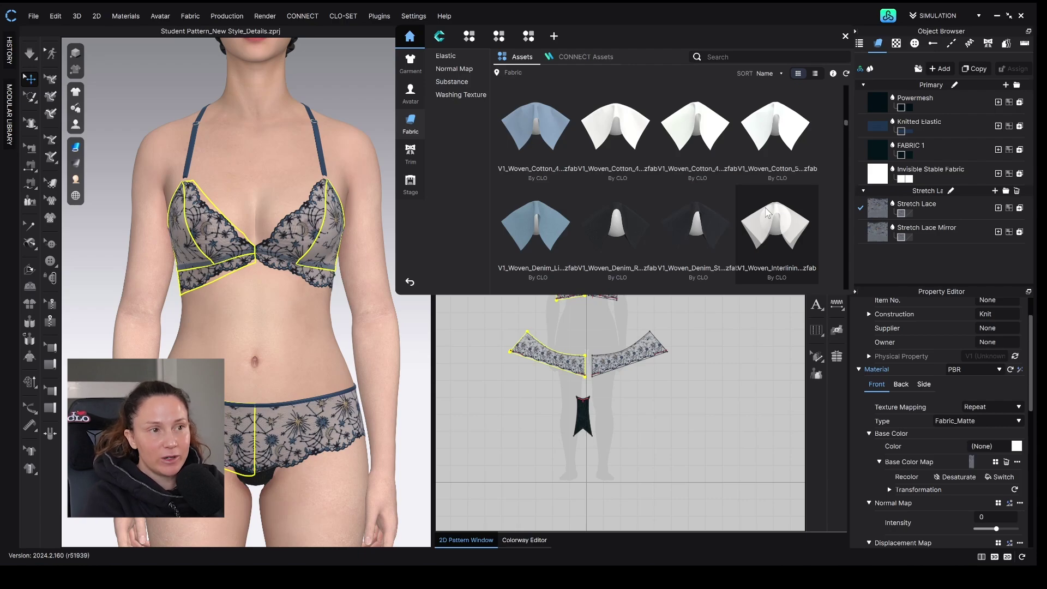
double_click(538, 173)
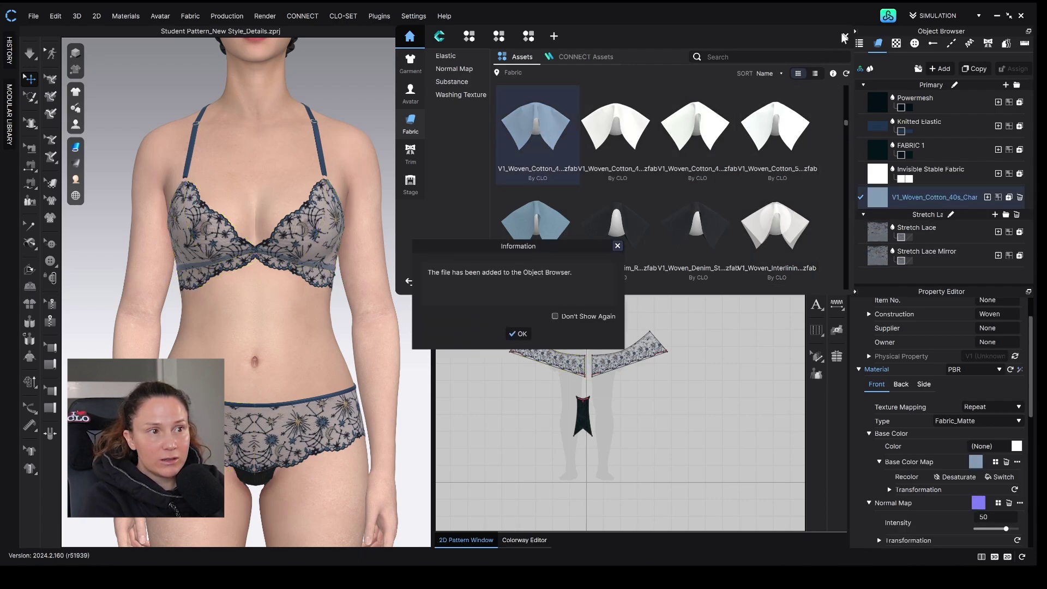
click(520, 334)
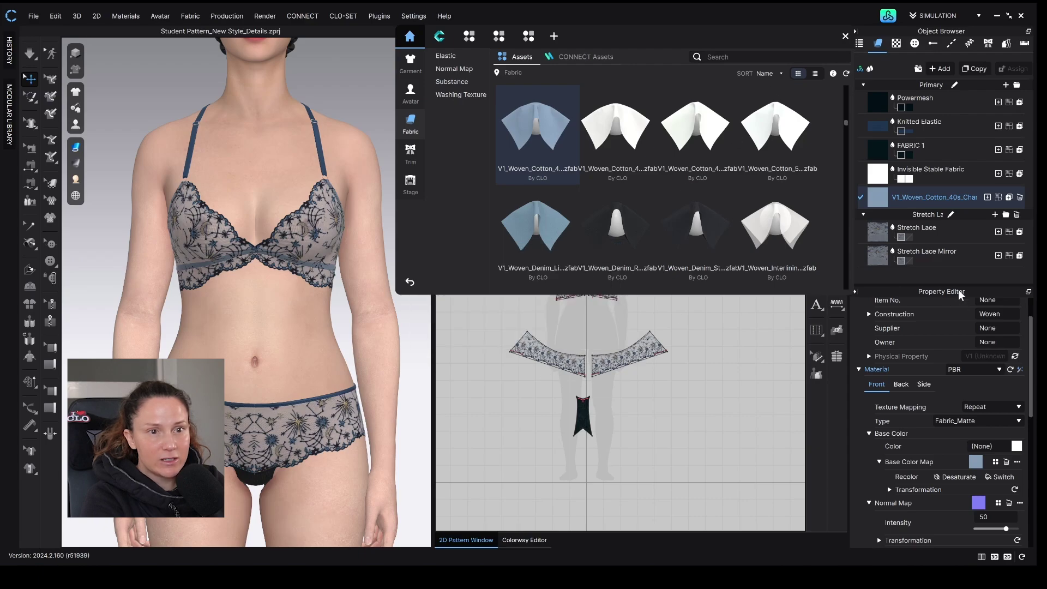
click(845, 36)
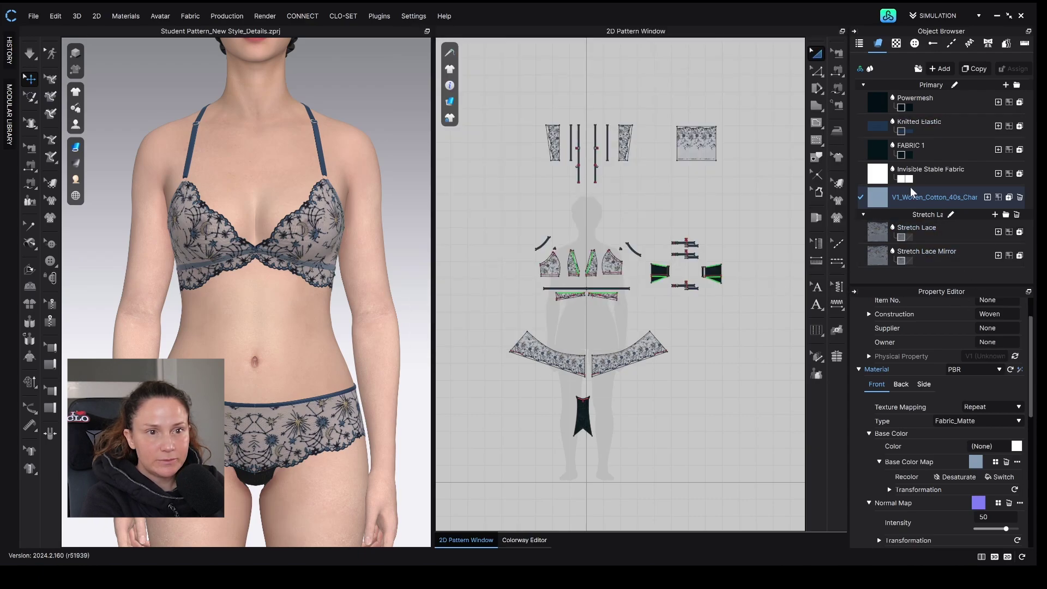
scroll(976, 442, down, 1)
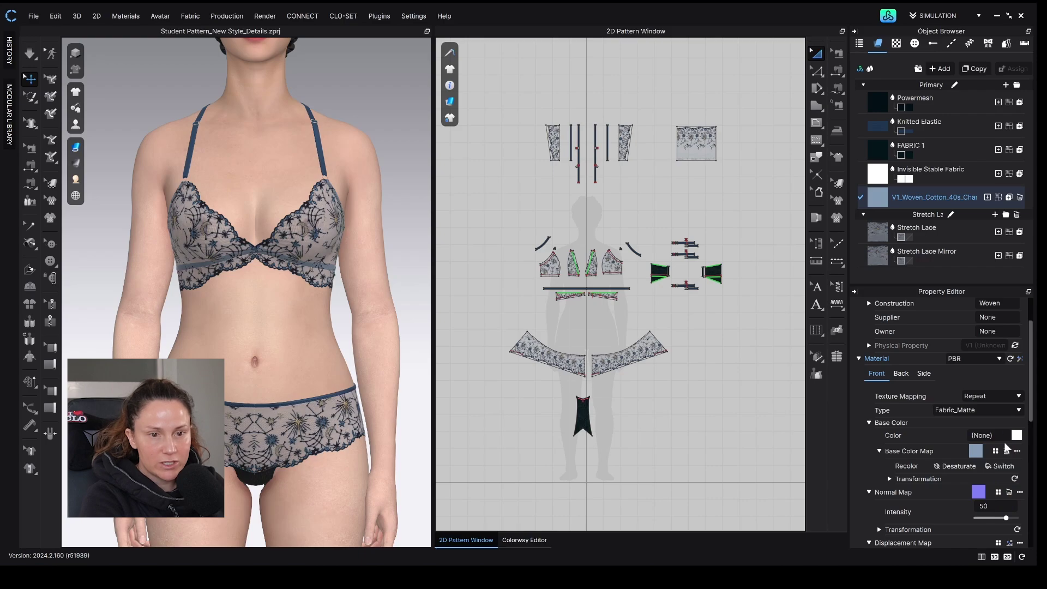
click(1020, 198)
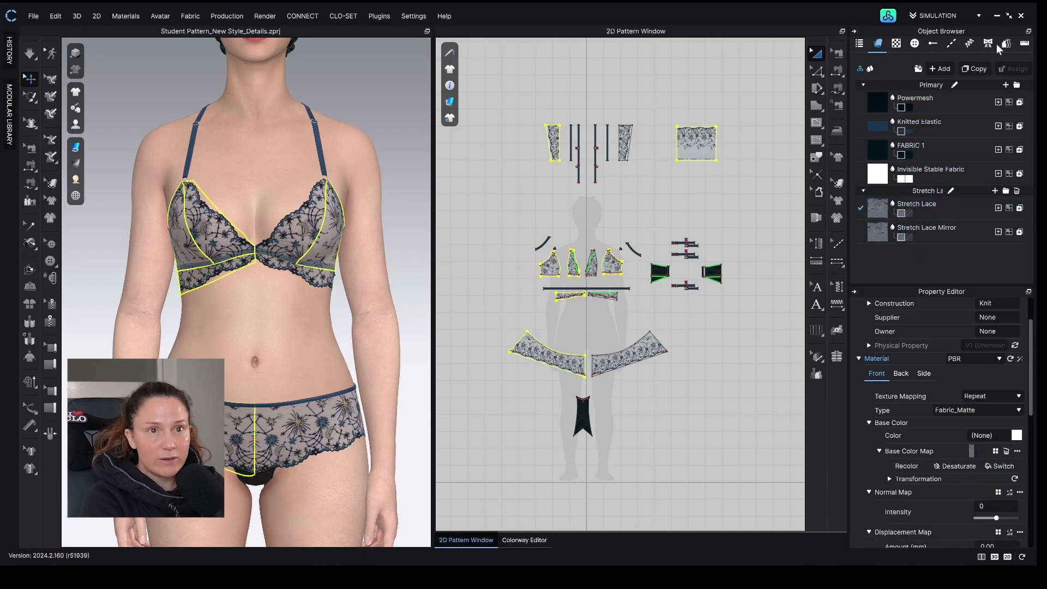
- Add a new blank fabric to the Primary group and open it in the Fabric Creator
click(940, 70)
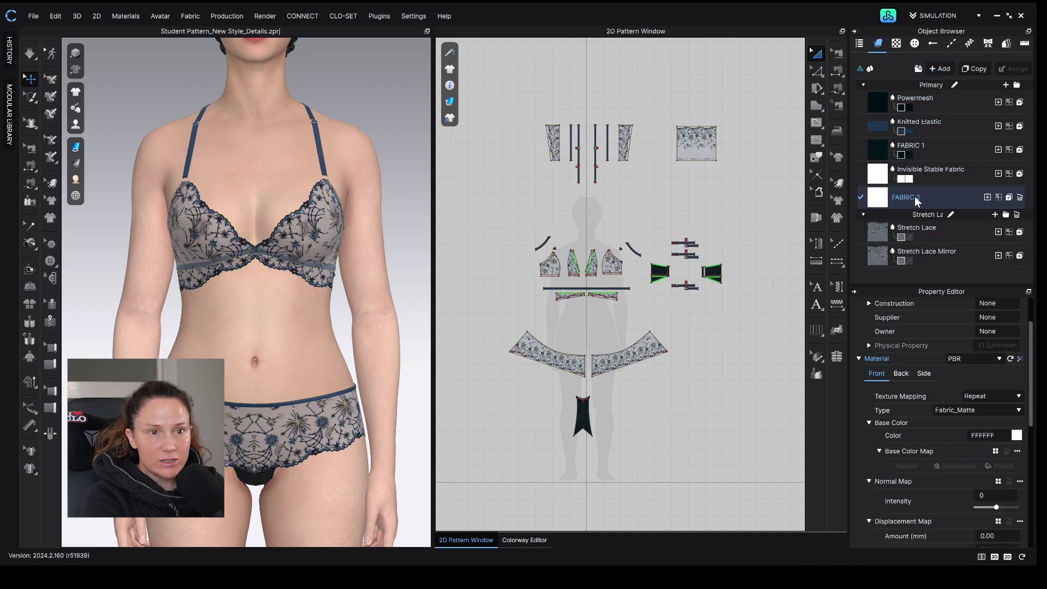
right_click(876, 196)
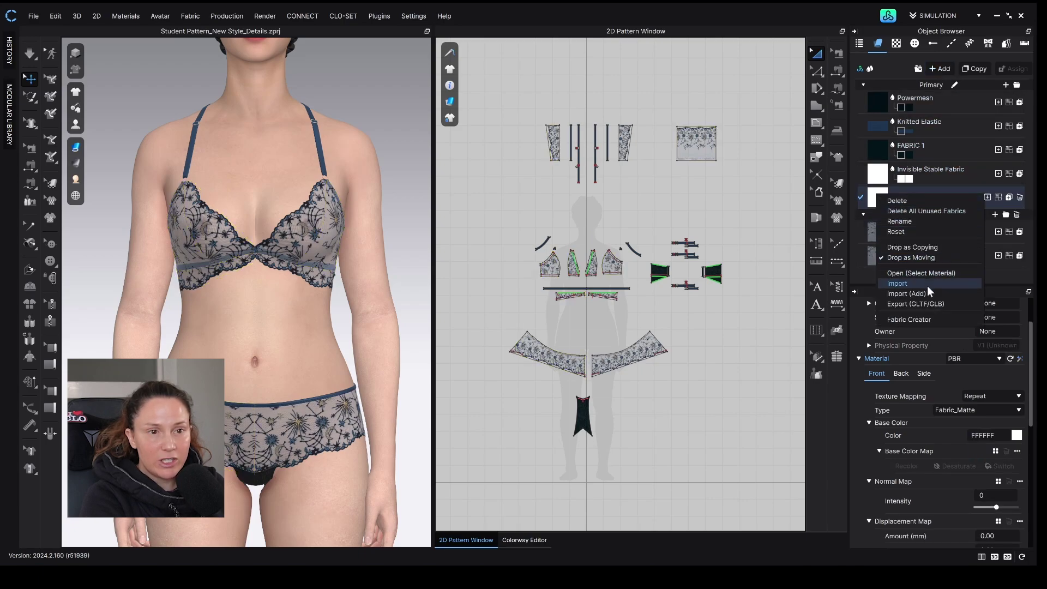
click(910, 320)
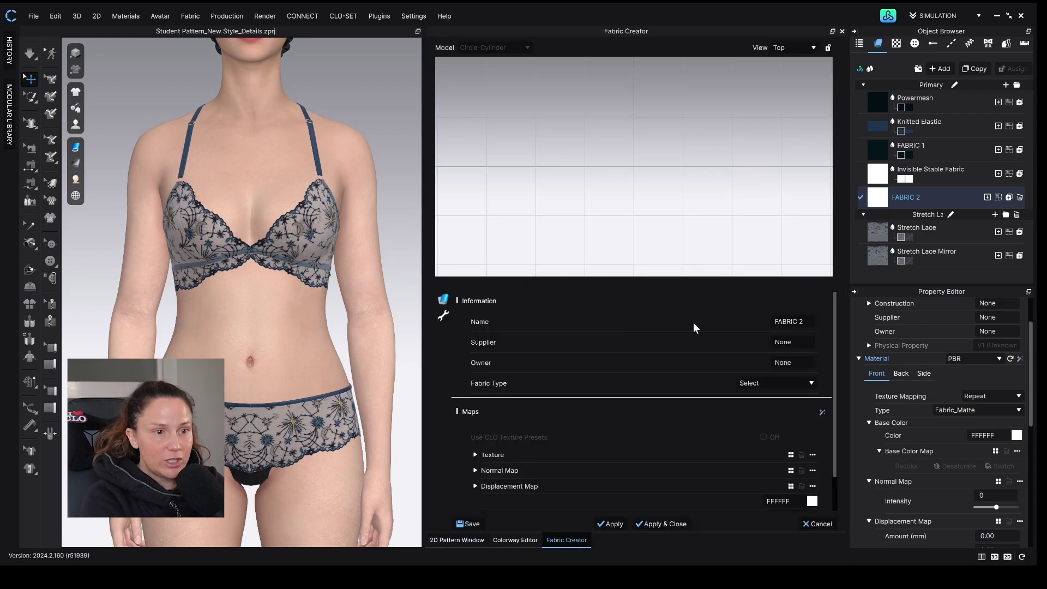
- Set the new fabric's type to Lace and its composition to Cotton, Nylon and Spandex / Elastane
double_click(802, 320)
scroll(742, 397, down, 1)
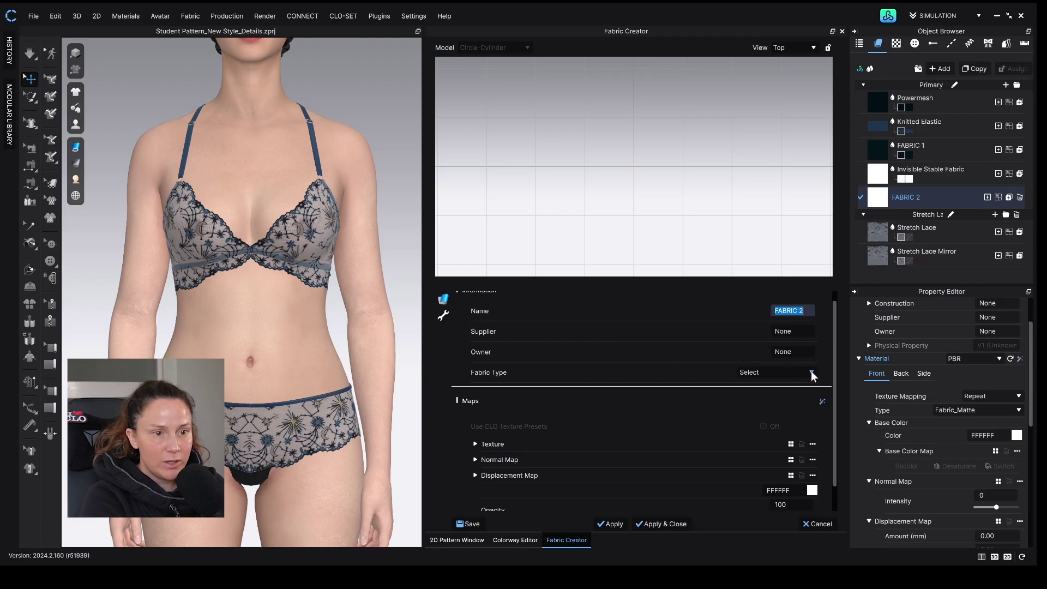
click(812, 372)
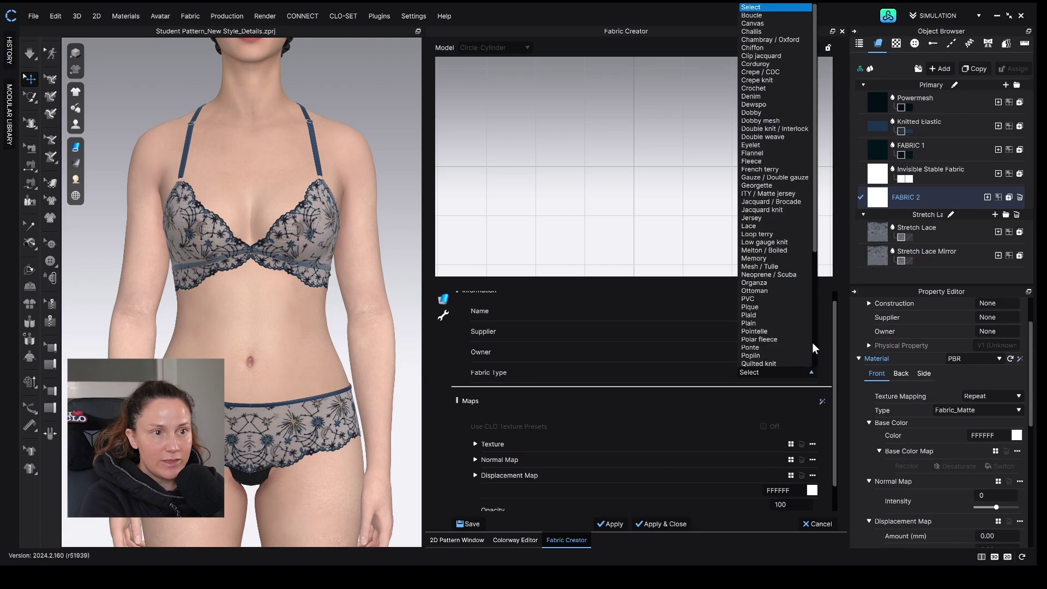
click(767, 227)
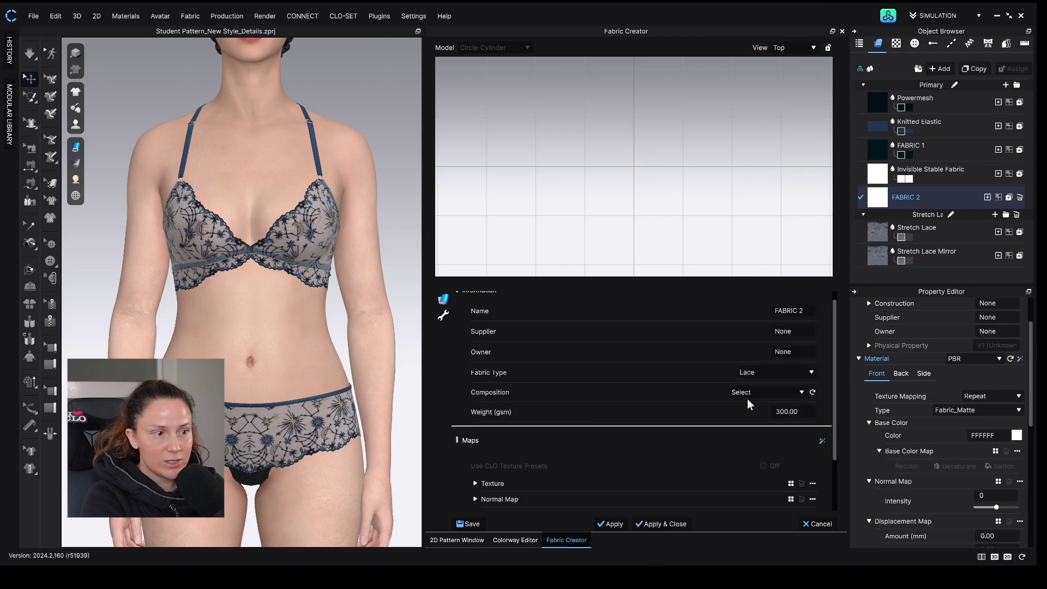
click(800, 391)
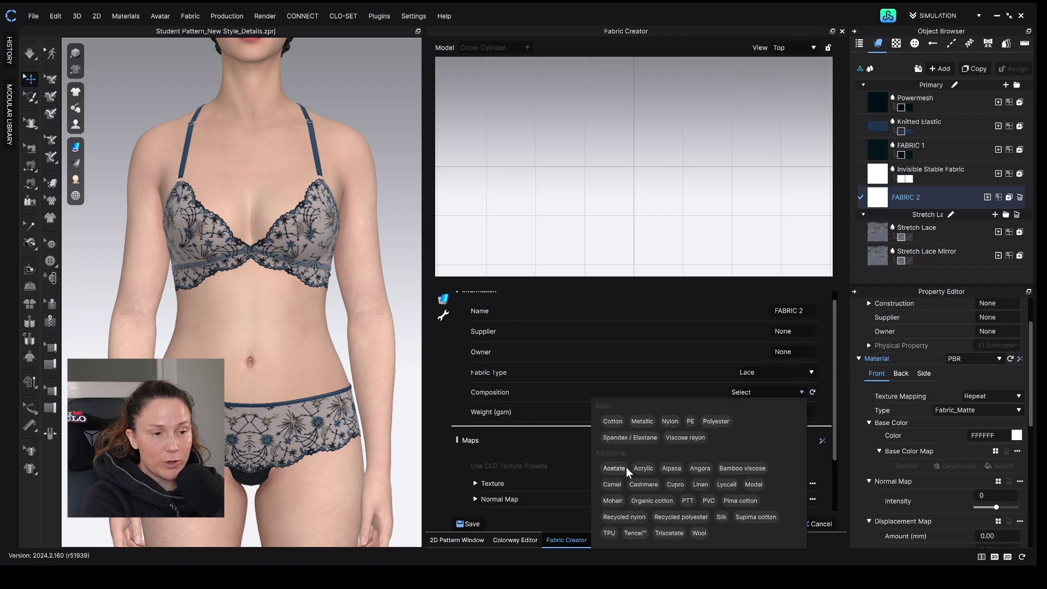
click(616, 421)
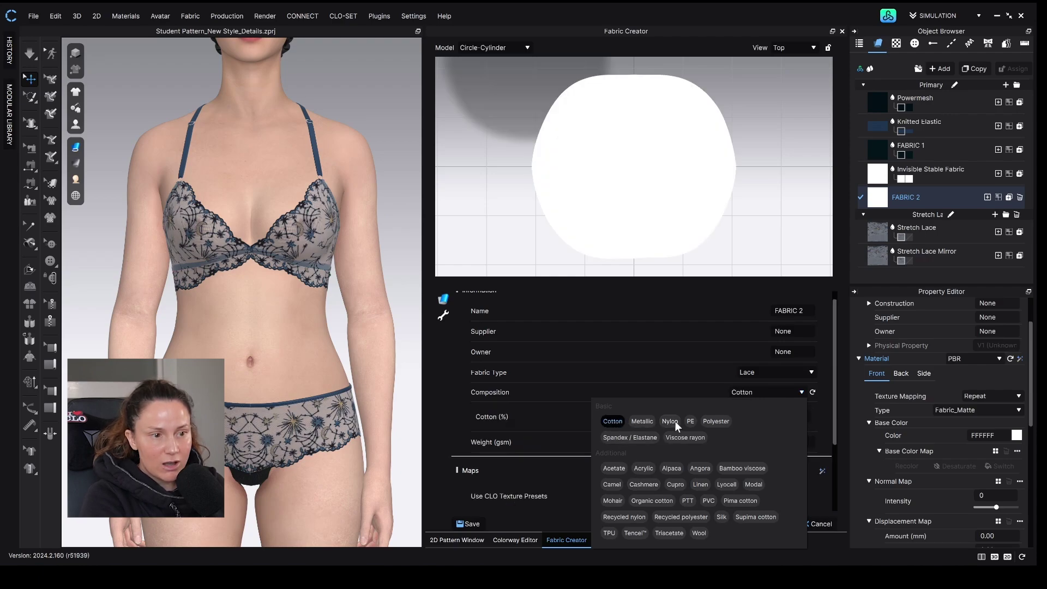
click(675, 421)
click(627, 438)
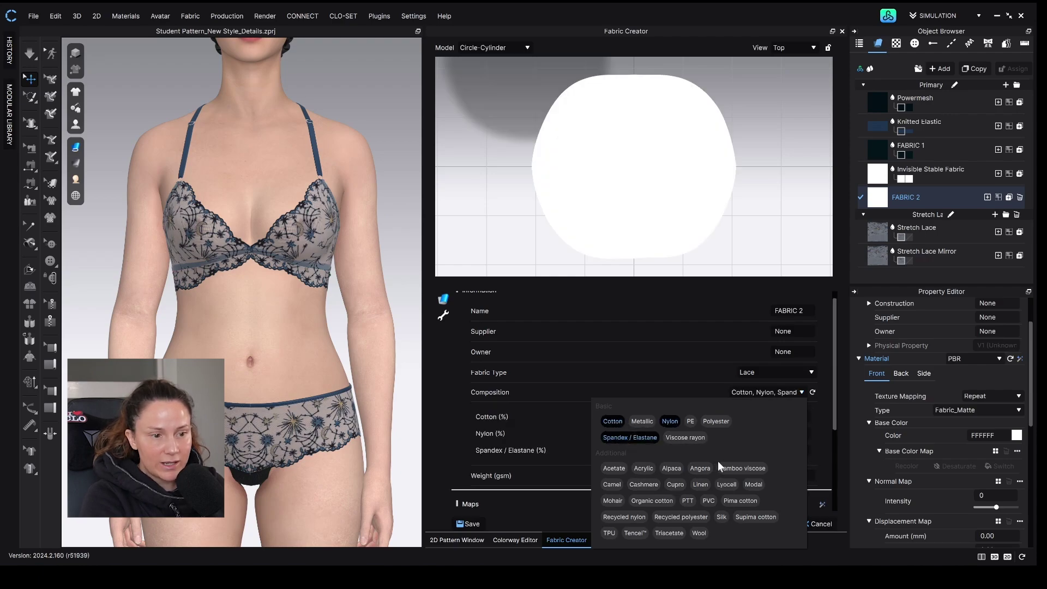
click(817, 434)
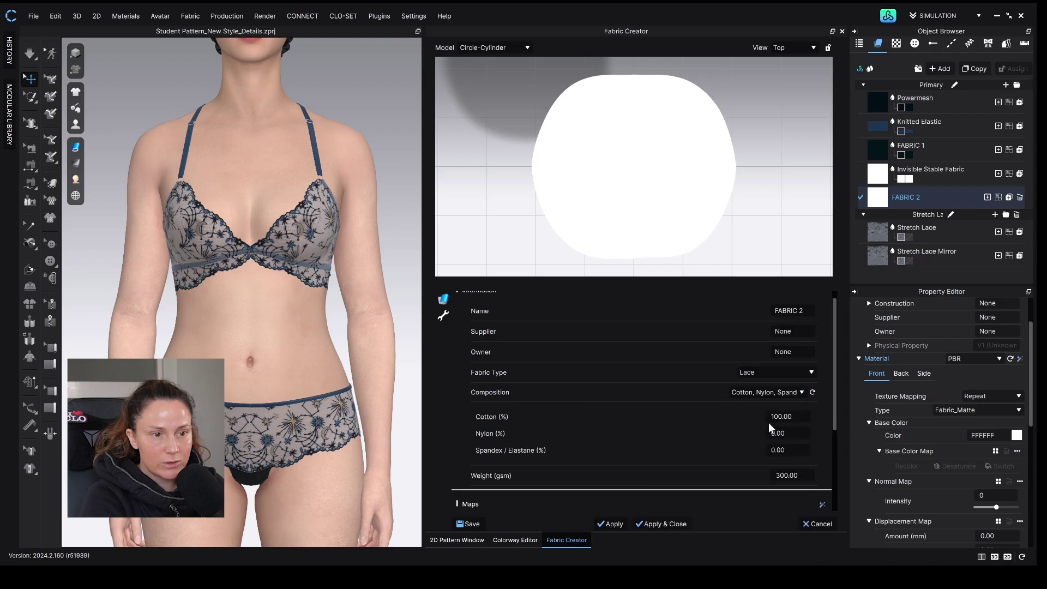
- Set the composition to 64% cotton, 30% nylon and 6% spandex / elastane, and the fabric weight to 50 gsm
double_click(788, 417)
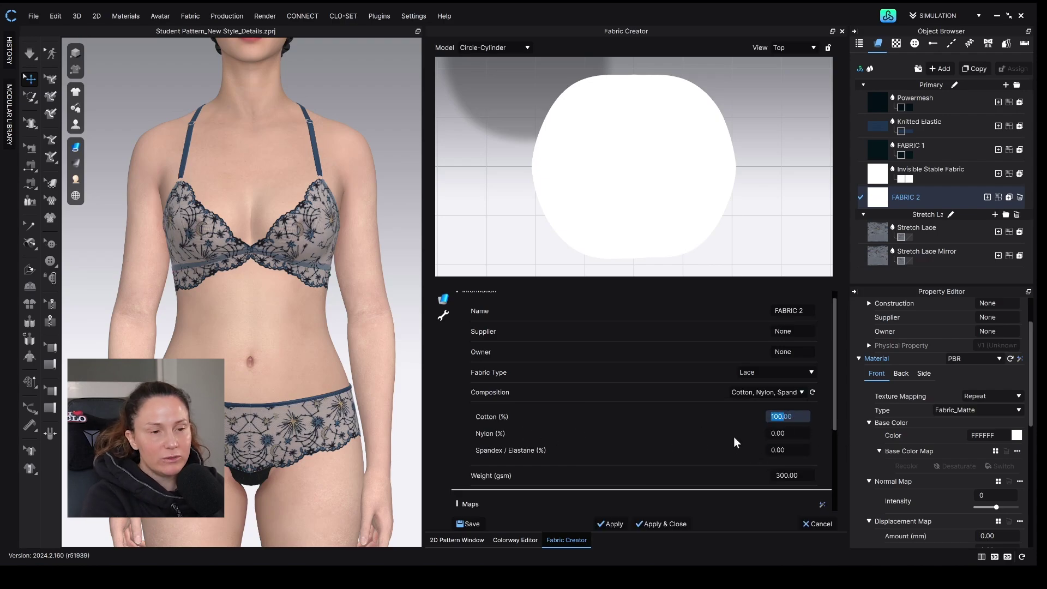
click(790, 450)
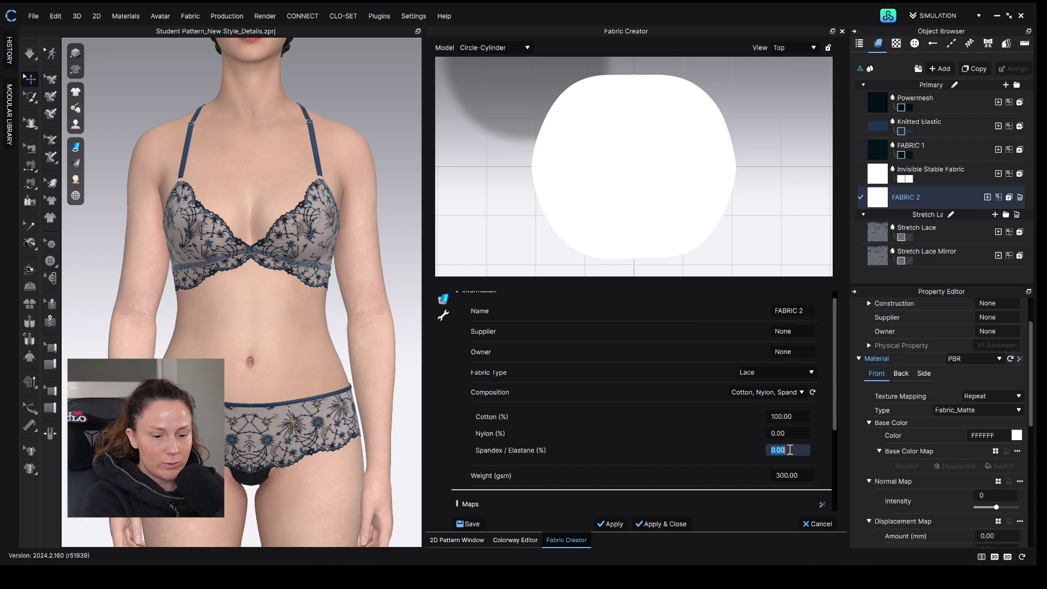
text(6)
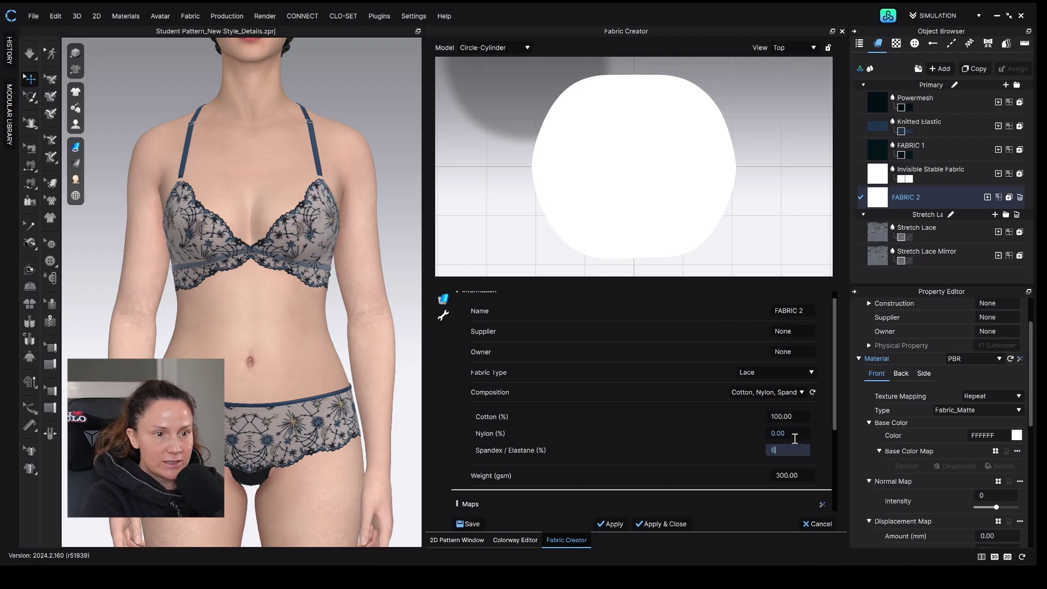
click(786, 431)
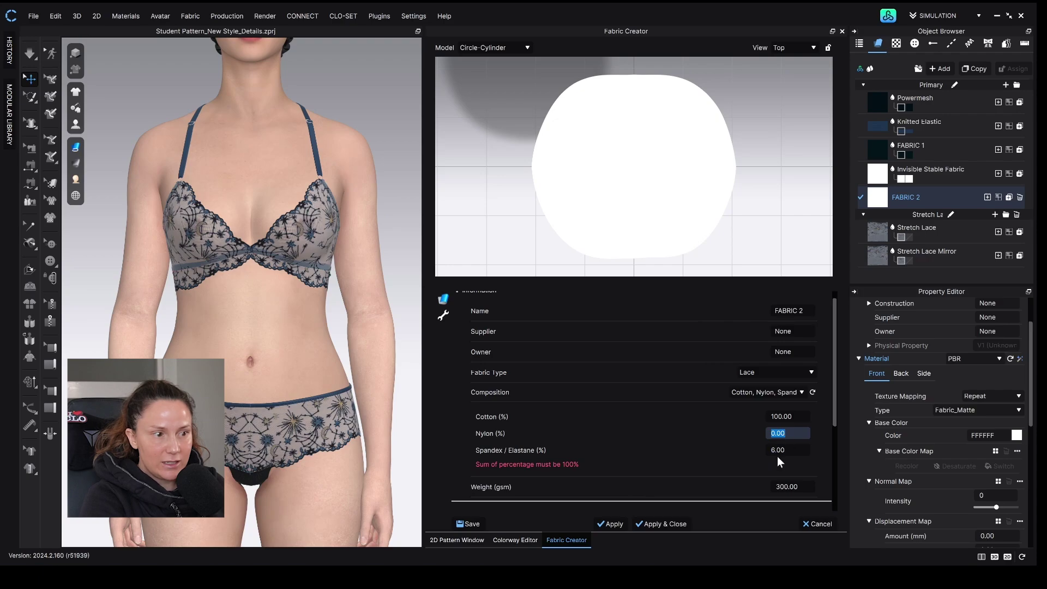
text(30)
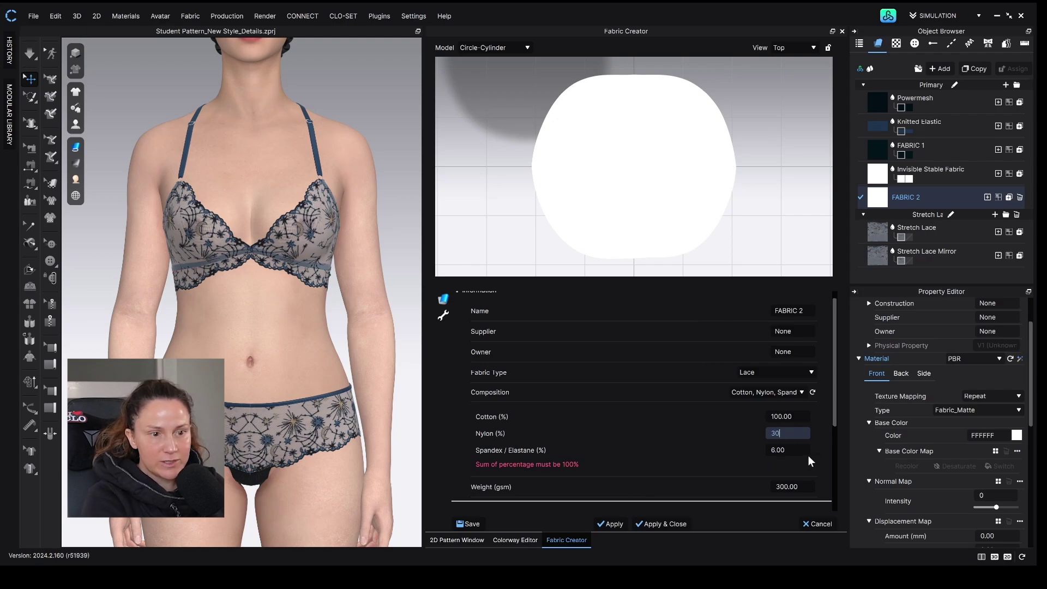
click(791, 415)
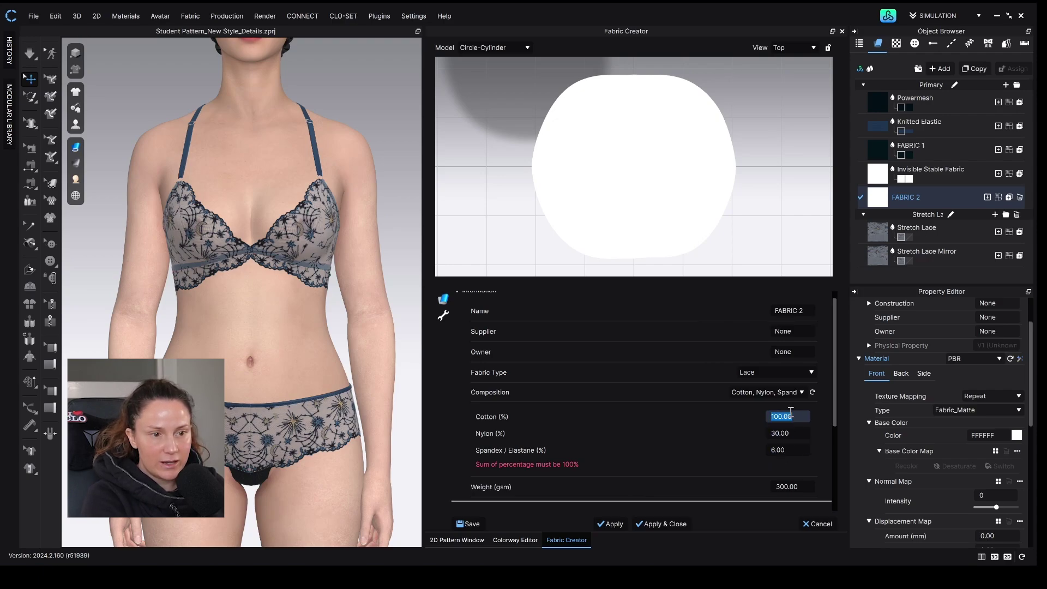
text(64)
key(Return)
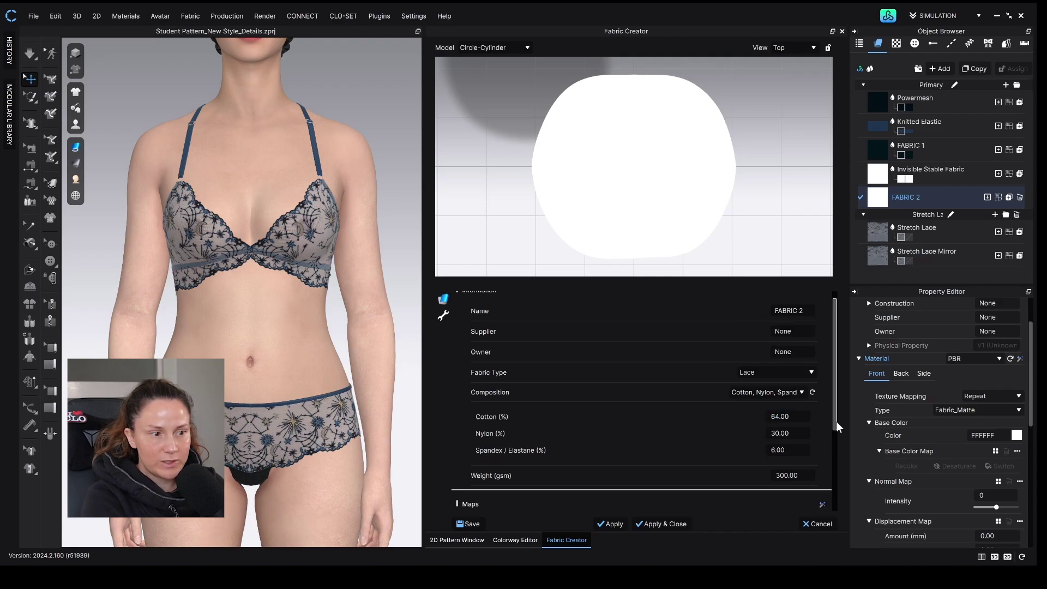
scroll(533, 424, down, 1)
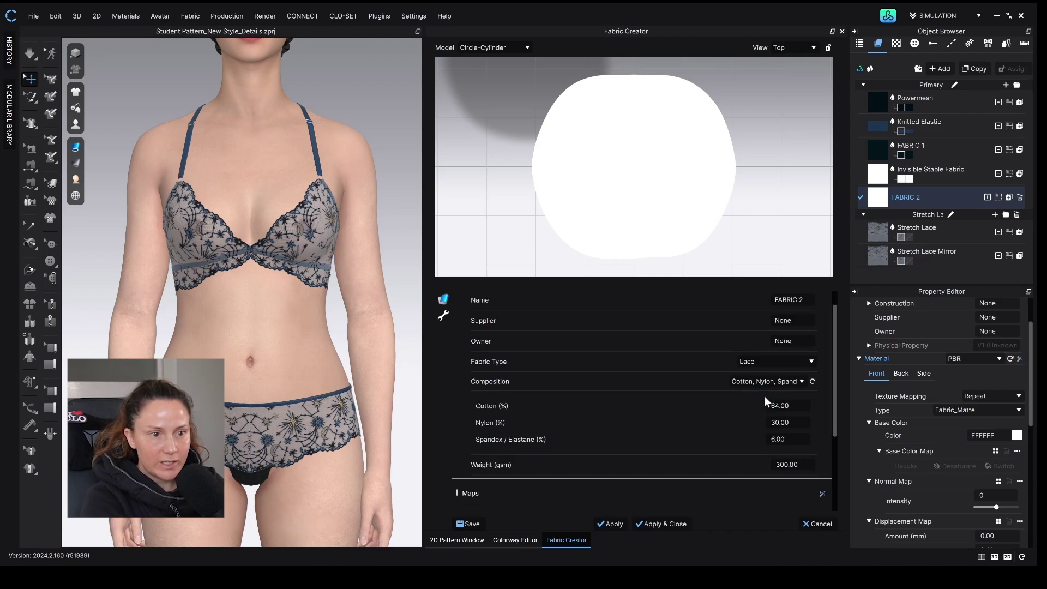
click(805, 468)
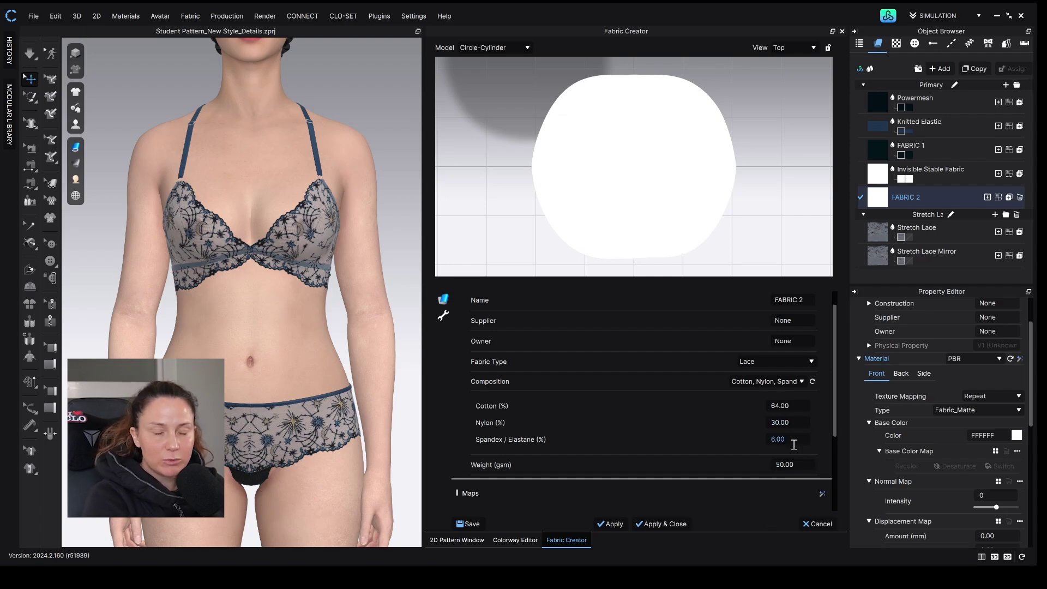
- Load the transparent lace PNG as the new fabric's texture map and inspect it in the cylinder preview
scroll(836, 322, down, 5)
scroll(568, 434, down, 4)
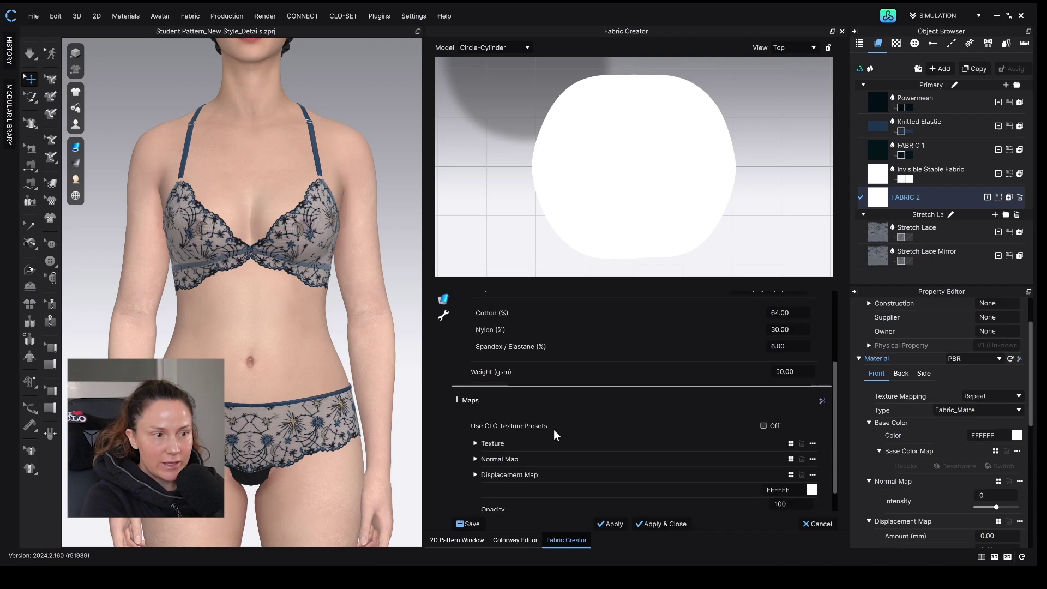
click(474, 421)
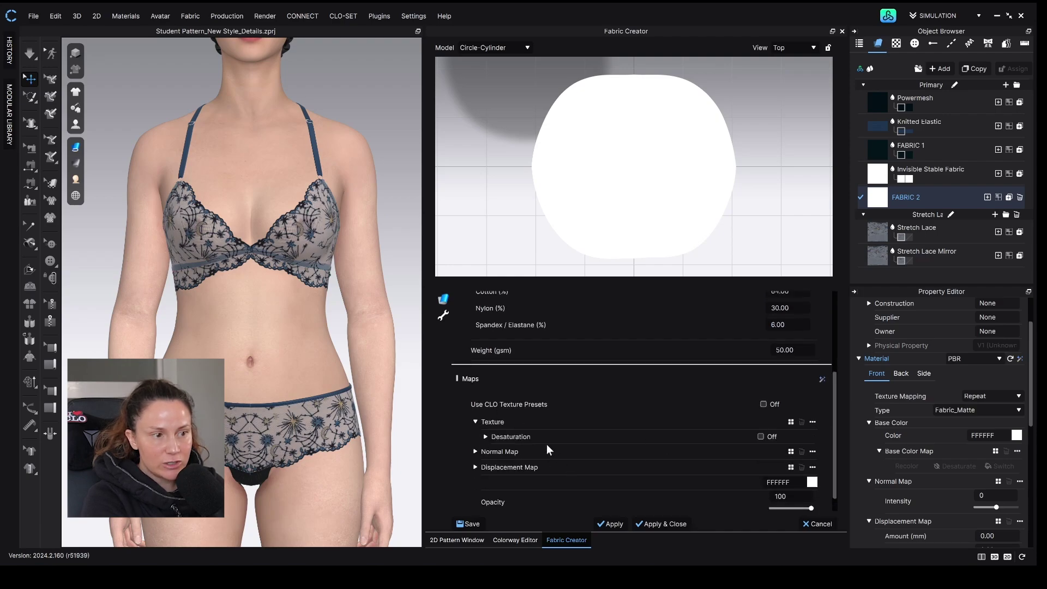
click(791, 421)
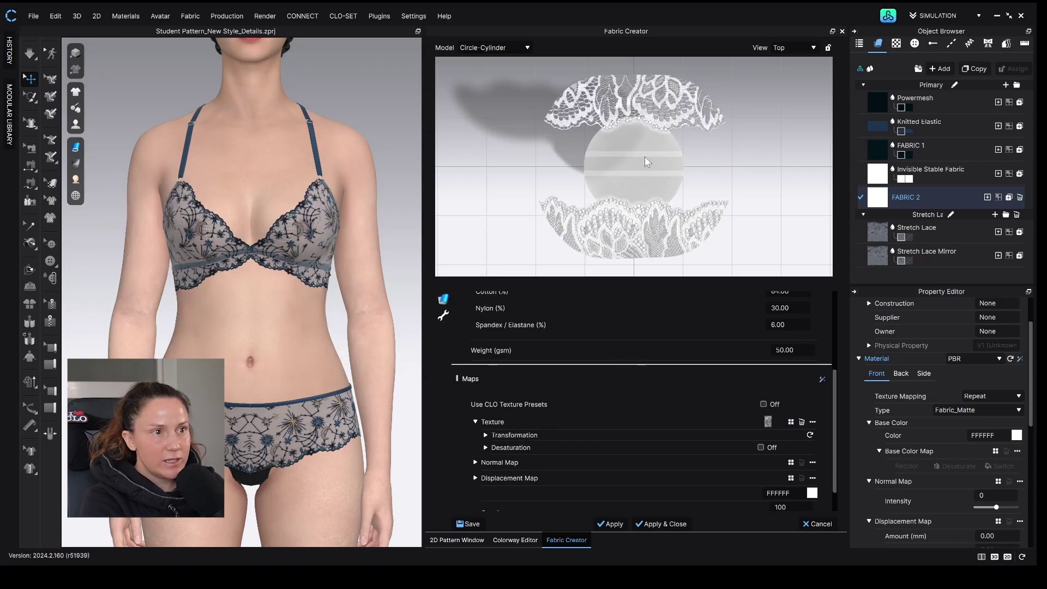
scroll(645, 157, down, 1)
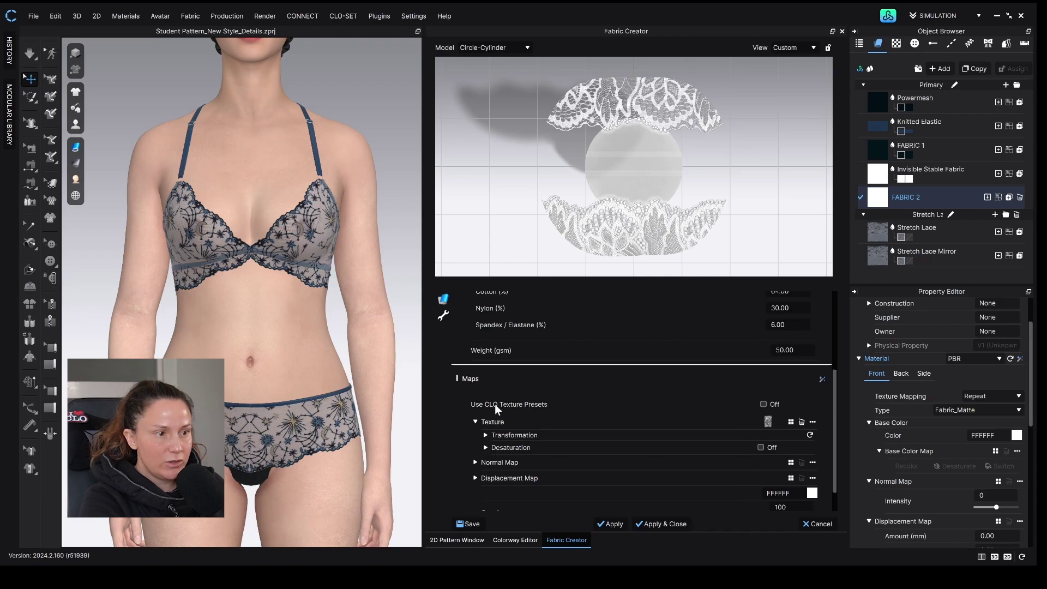
- Add a normal map with an intensity of 11 to the lace fabric, and apply the settings and close the Fabric Creator
scroll(491, 462, down, 1)
click(475, 451)
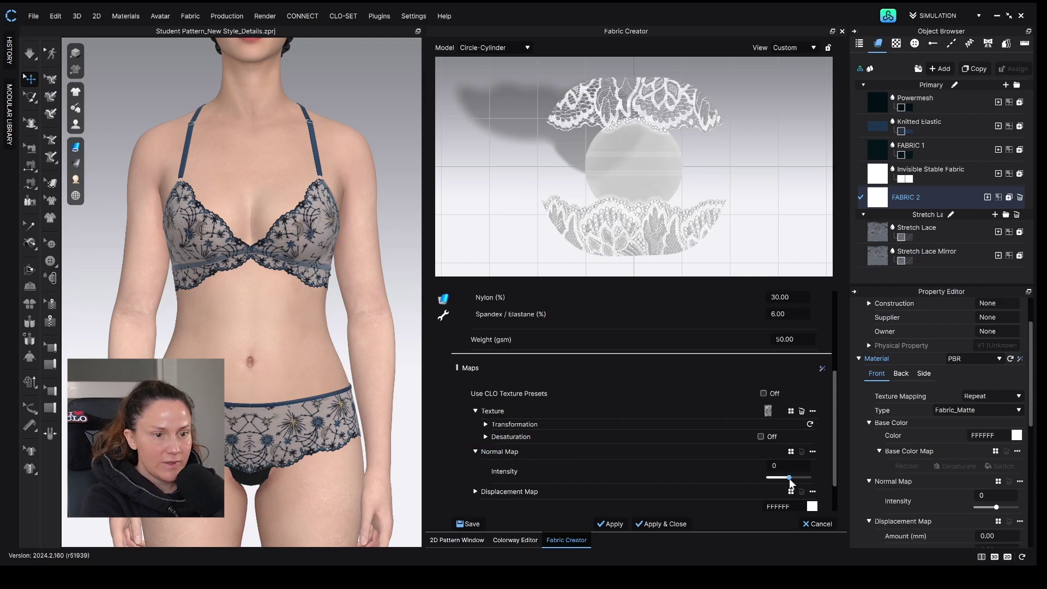
drag(790, 477, 790, 476)
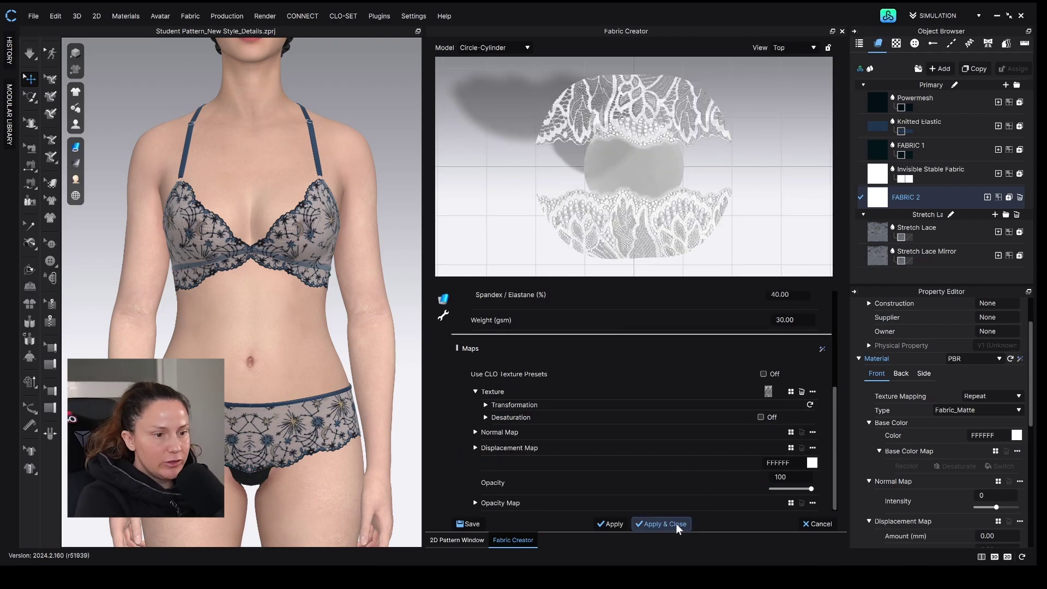
click(670, 521)
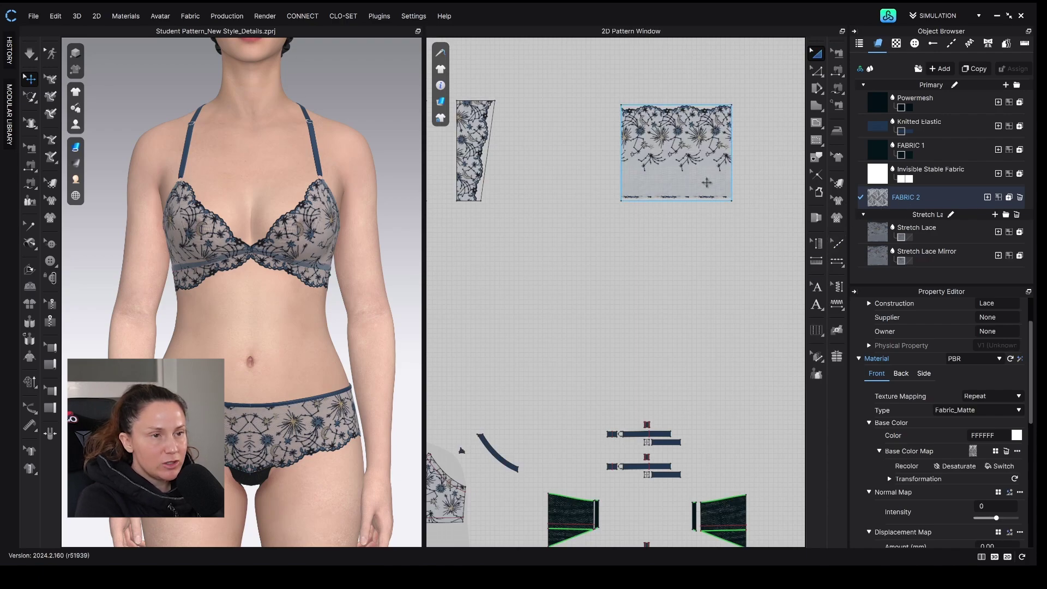
- Assign FABRIC 2 to the rectangular swatch pattern piece in the 2D pattern layout
scroll(682, 246, down, 3)
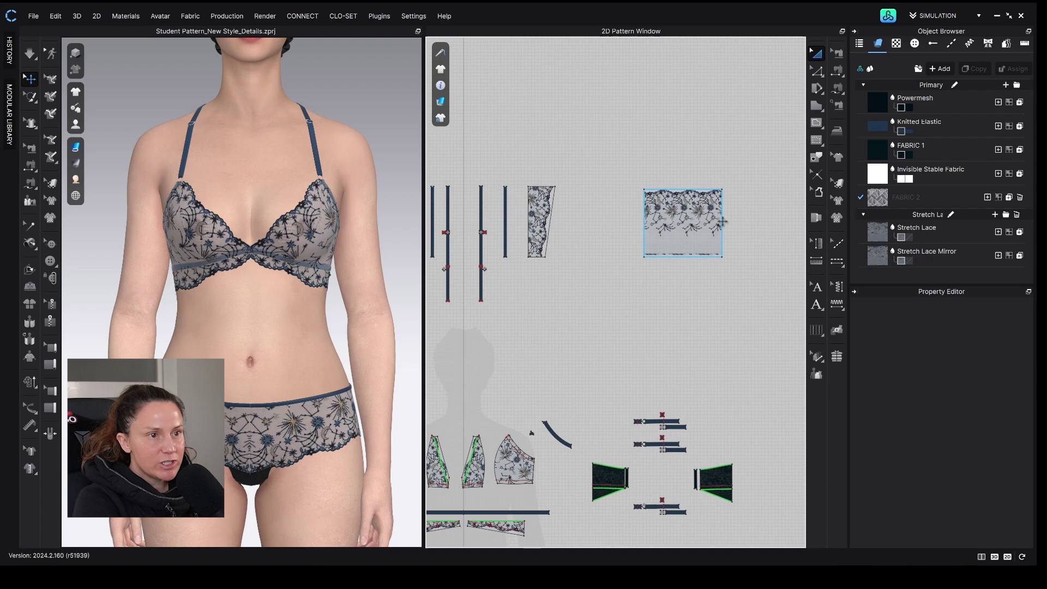
scroll(721, 223, up, 5)
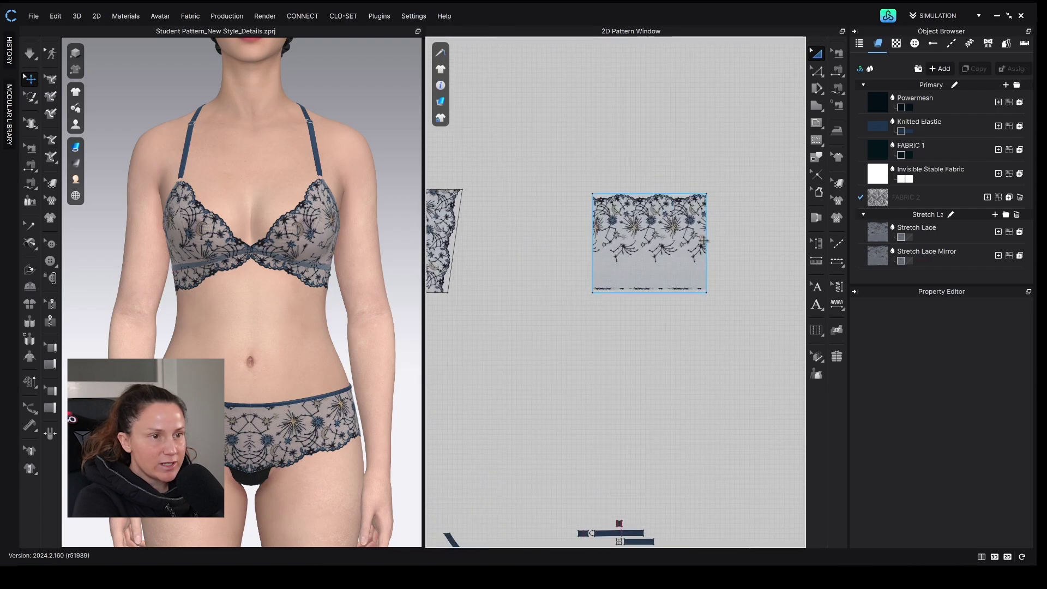
drag(876, 198, 611, 207)
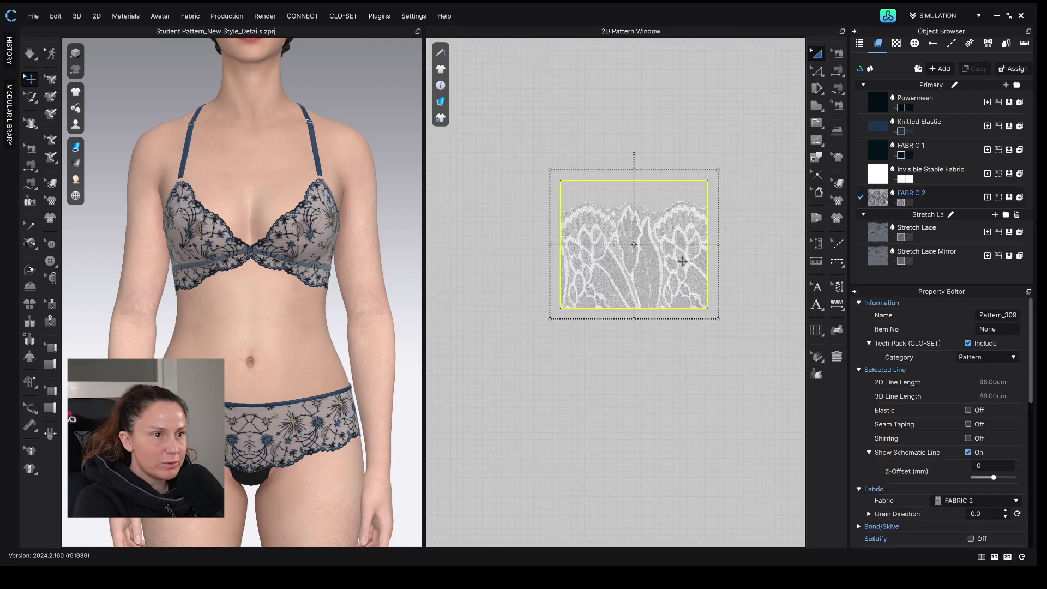
scroll(611, 206, up, 1)
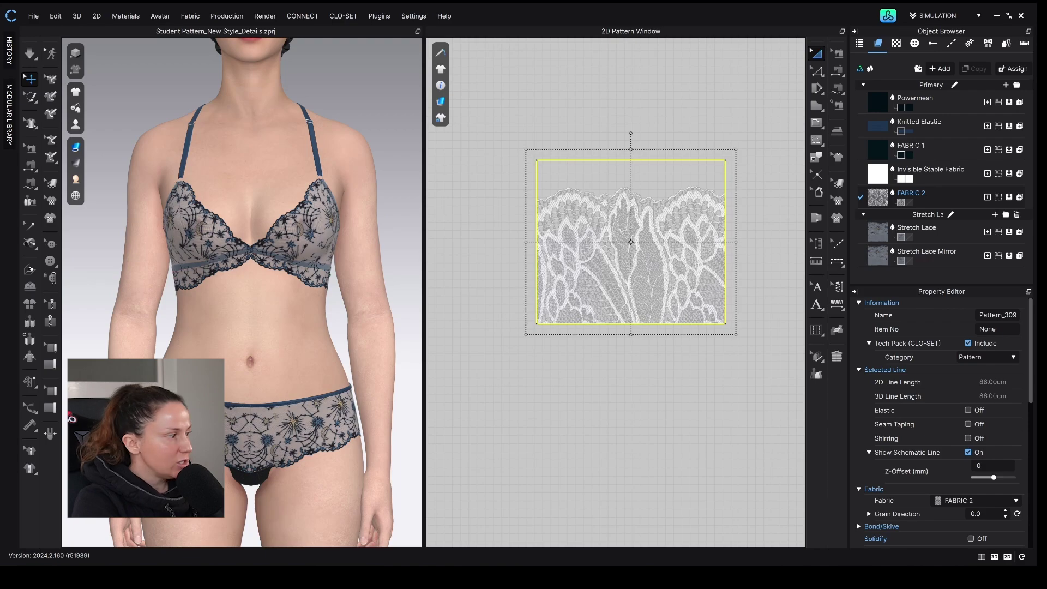
- Check the lace width in the reference photo and set the rectangular swatch pattern's height to 23 cm
key(alt+Tab)
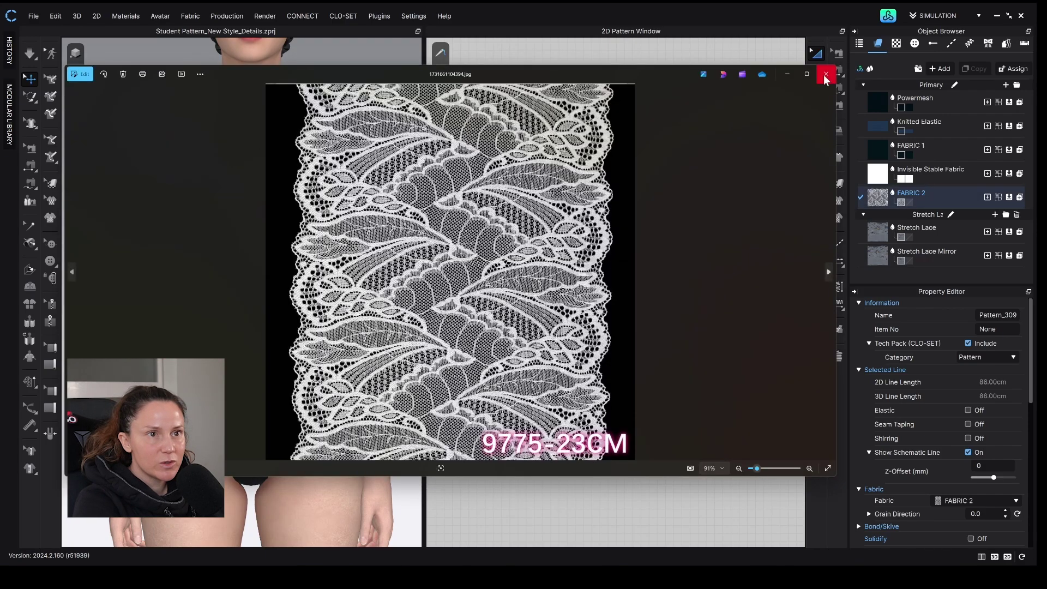
click(787, 75)
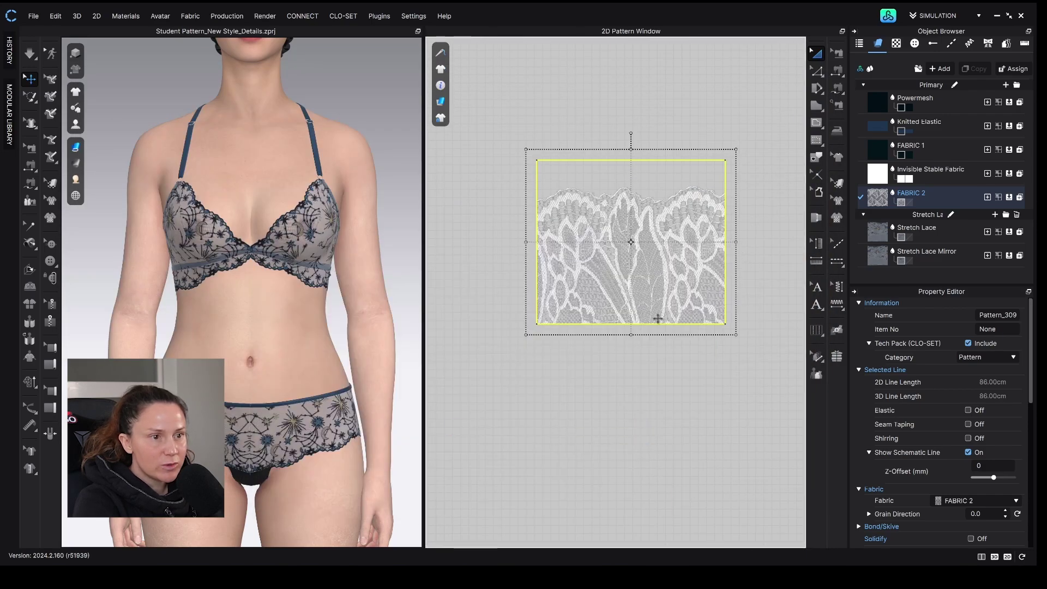
drag(629, 335, 630, 345)
right_click(630, 345)
click(561, 300)
scroll(547, 304, down, 5)
double_click(548, 304)
text(23)
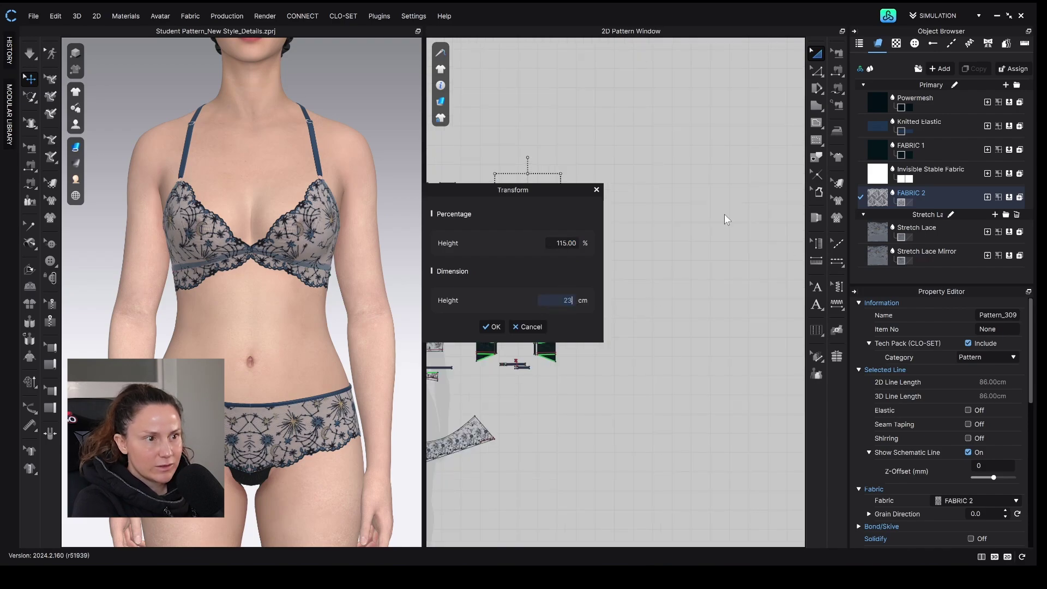
key(Return)
- Use Edit Texture to scale the lace down proportionally and reposition it so both scalloped edges fit within the rectangular pattern piece
scroll(543, 205, up, 8)
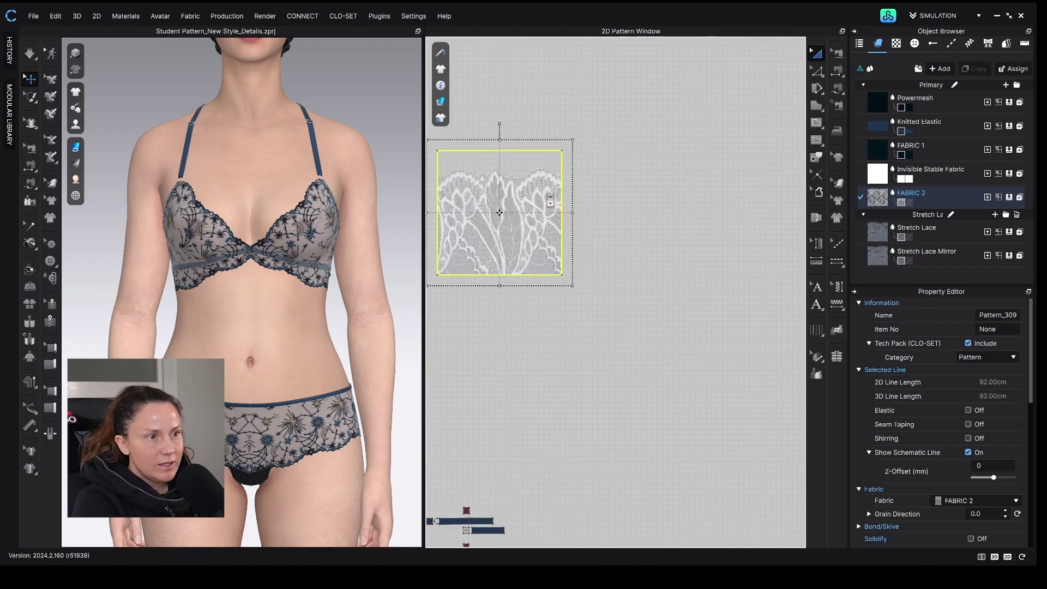
middle_drag(544, 205, 707, 260)
scroll(662, 253, up, 3)
click(836, 183)
click(592, 285)
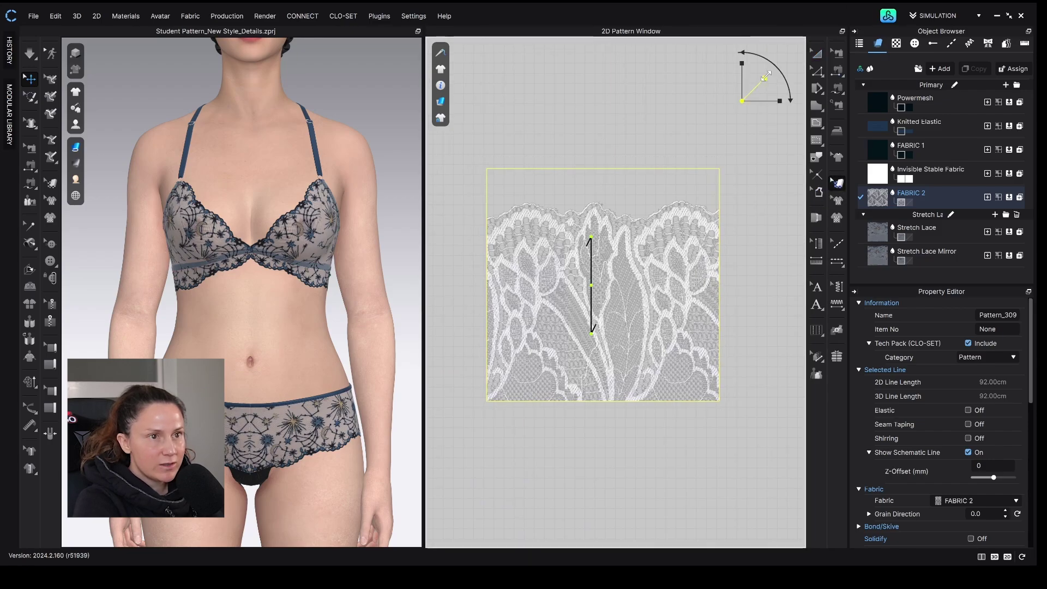
drag(766, 76, 752, 90)
drag(641, 222, 642, 208)
key(ctrl+z)
key(ctrl+z)
key(ctrl+z)
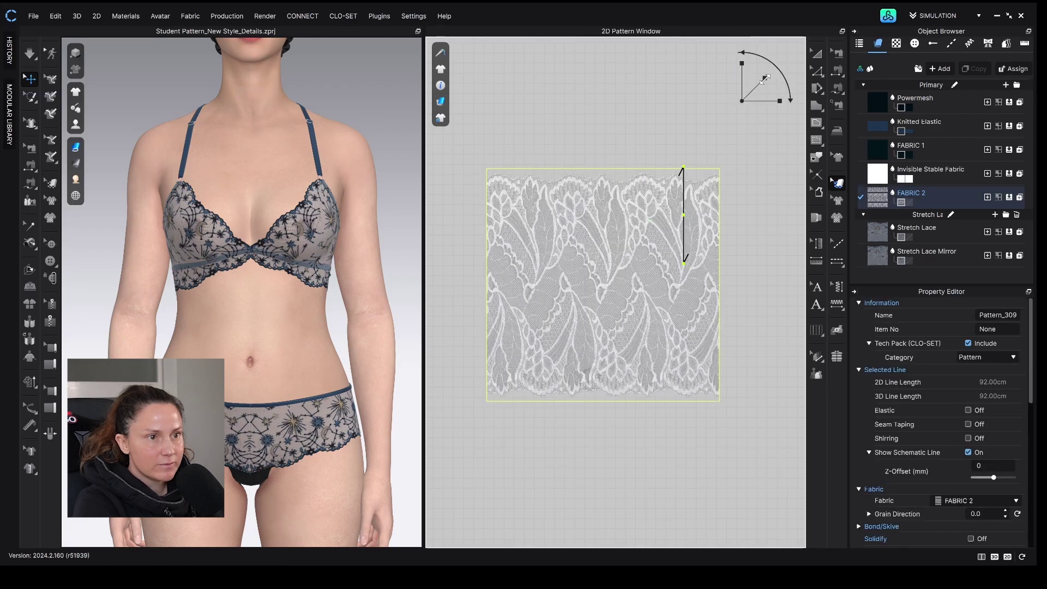
- Scale the FABRIC 2 lace texture to 105% proportionally and reposition it so both scalloped edges sit within the rectangular swatch
drag(760, 82, 751, 93)
right_click(752, 91)
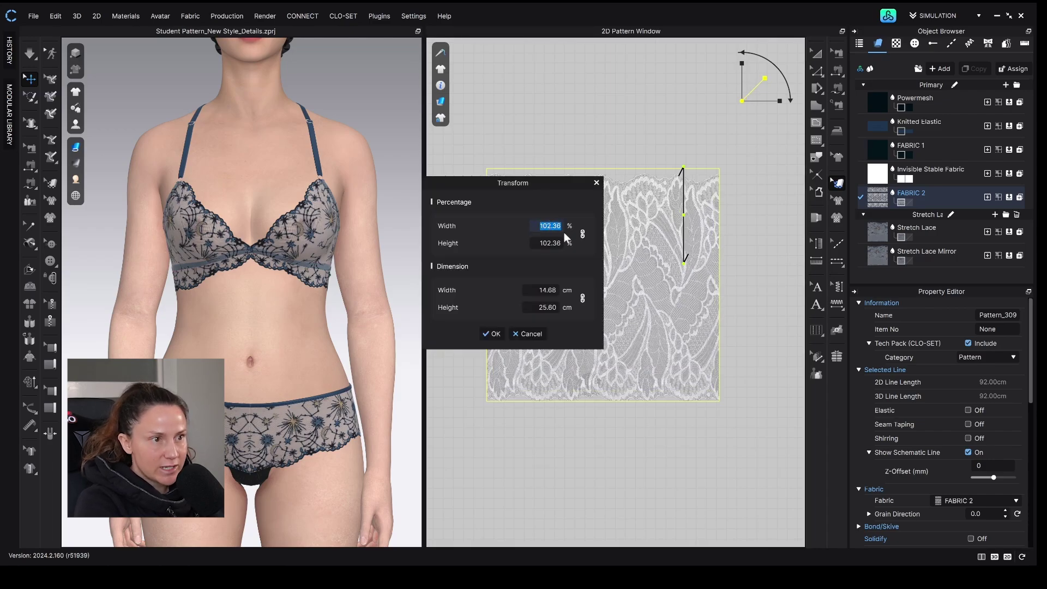
text(105)
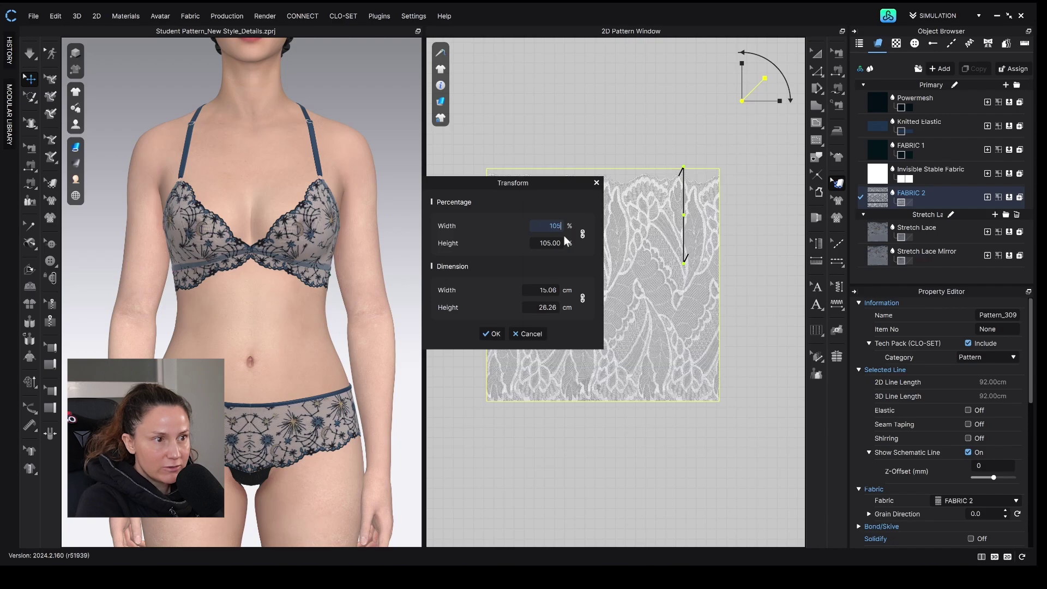
click(491, 334)
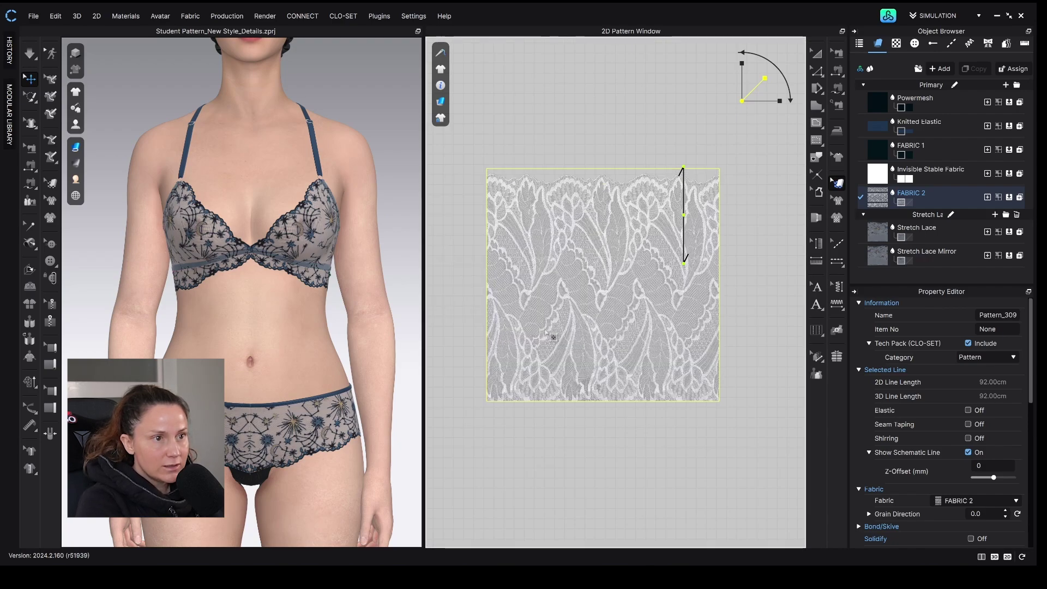
scroll(684, 311, up, 5)
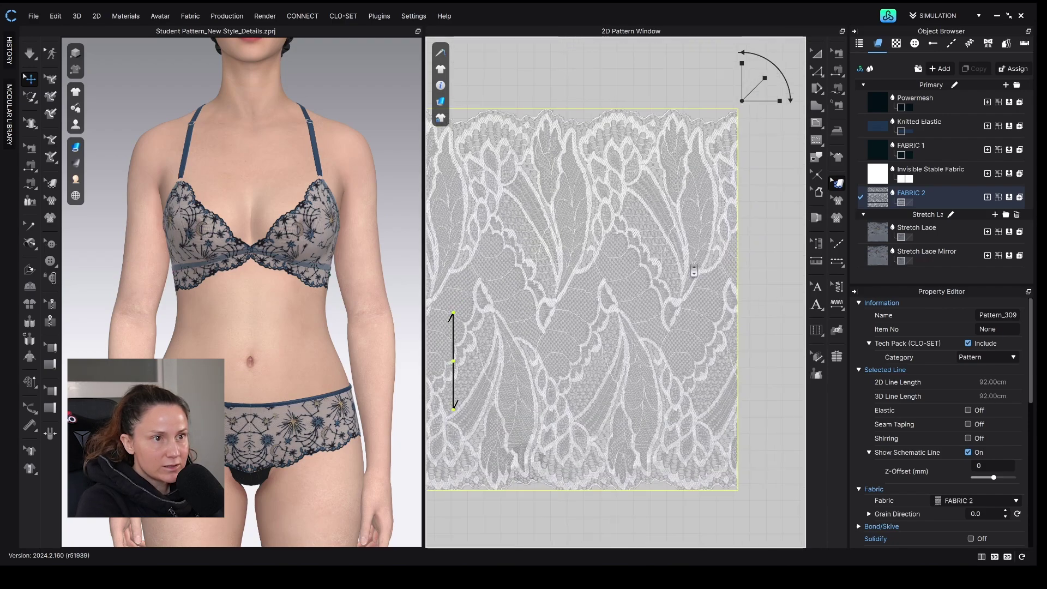
middle_drag(672, 282, 660, 290)
scroll(659, 291, up, 1)
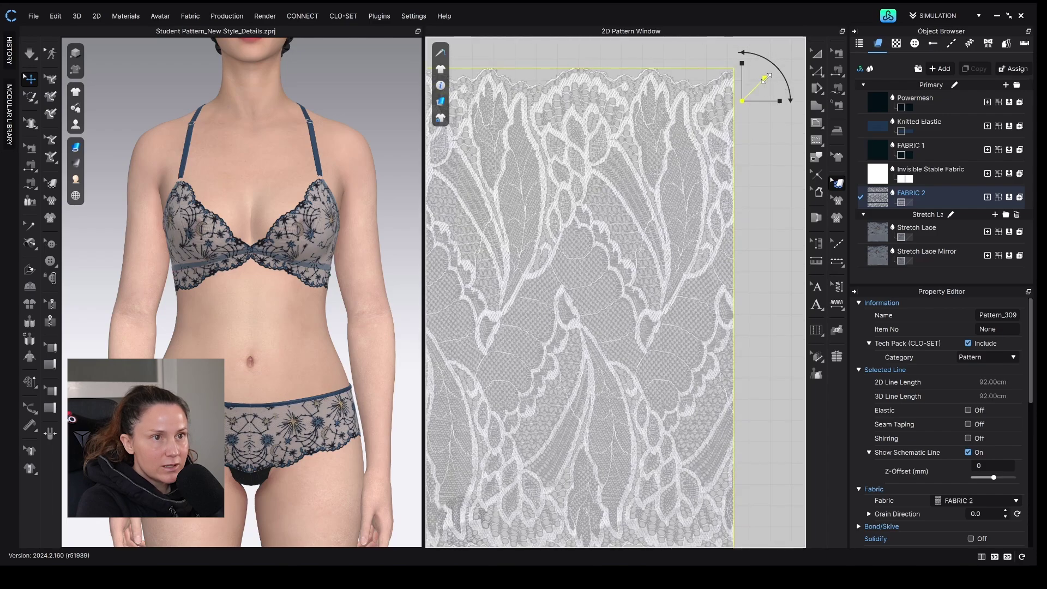
- Fine-tune the lace texture by scaling it proportionally to 99% so it fits the 23 cm swatch, and leave texture editing
drag(765, 78, 758, 89)
right_click(758, 89)
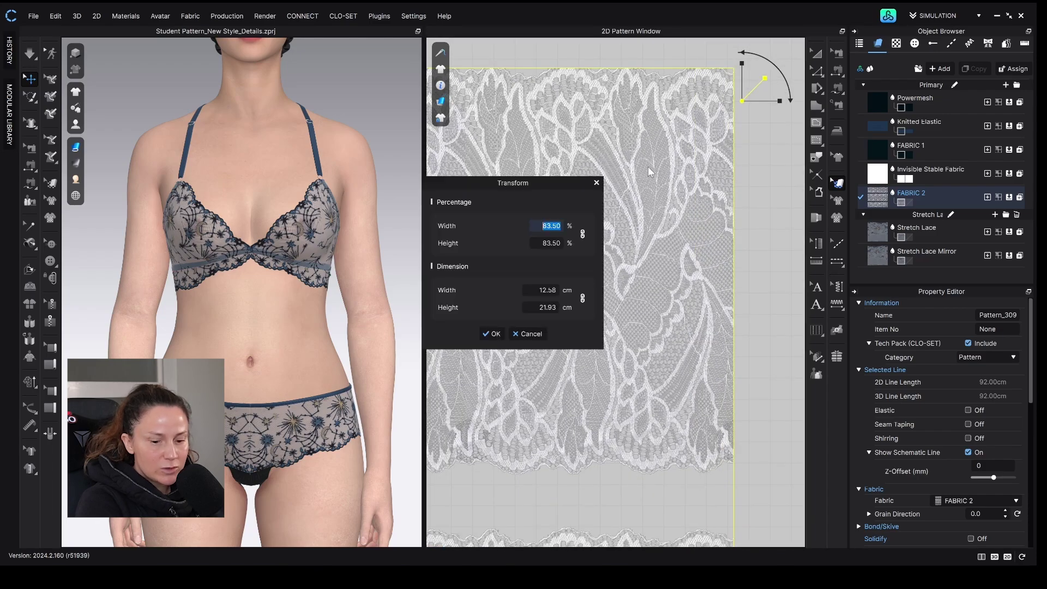
text(99)
key(Return)
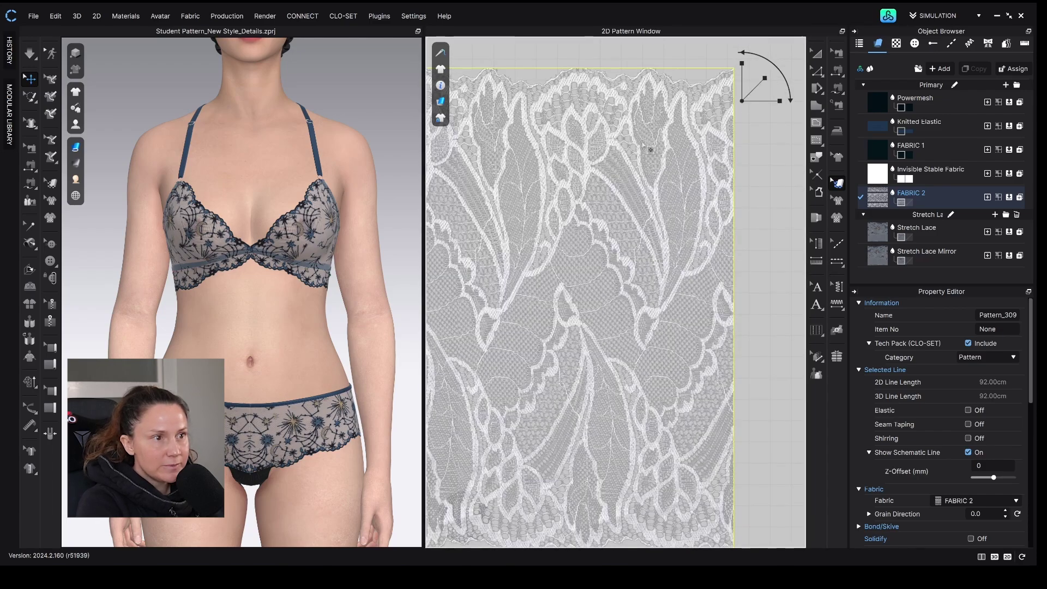
scroll(643, 183, down, 1)
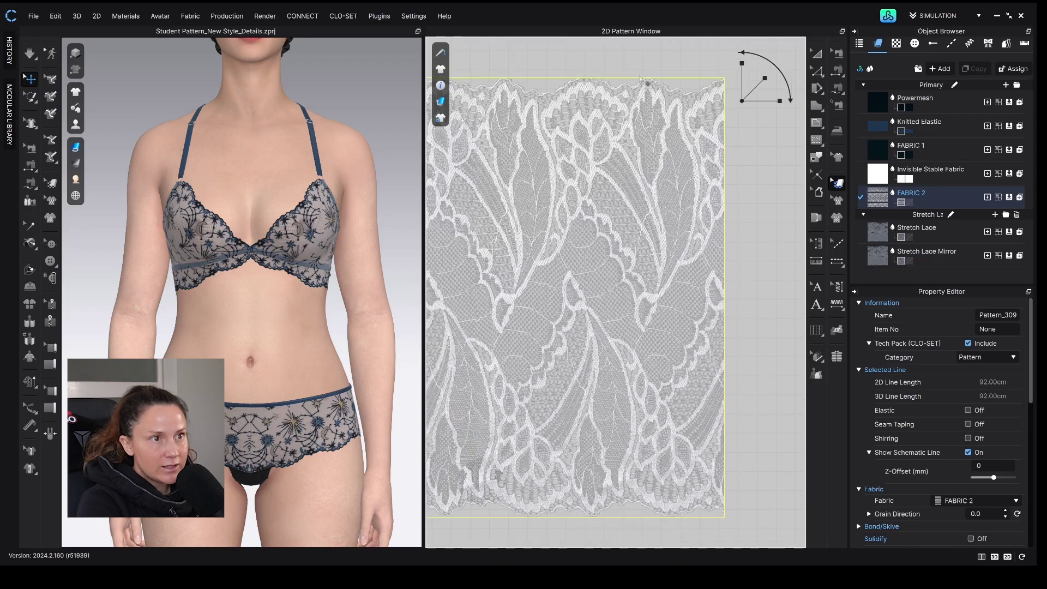
scroll(603, 209, down, 3)
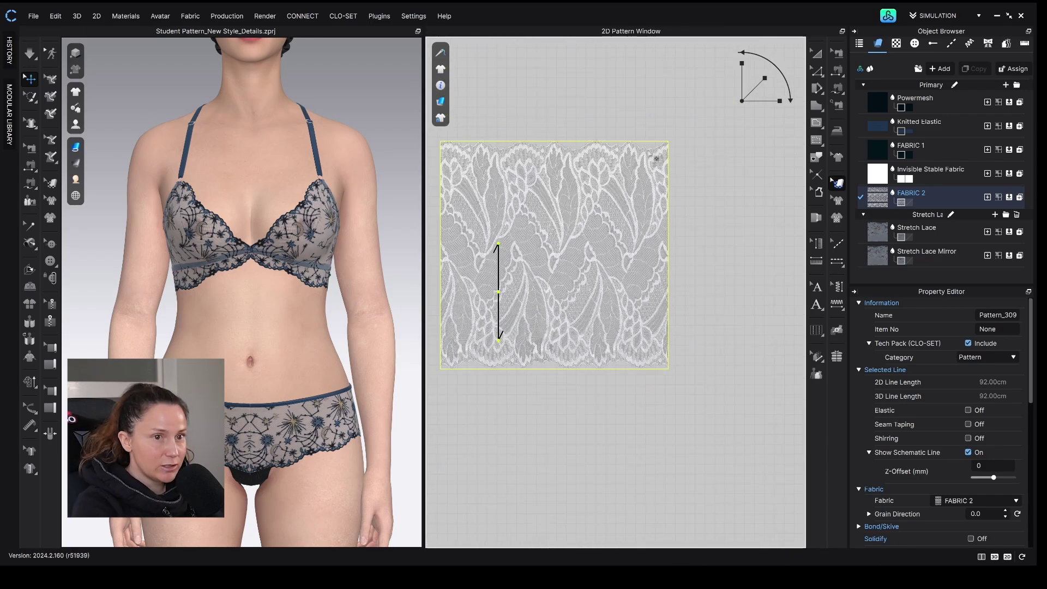
scroll(666, 218, down, 3)
key(a)
scroll(644, 225, up, 3)
scroll(644, 226, up, 1)
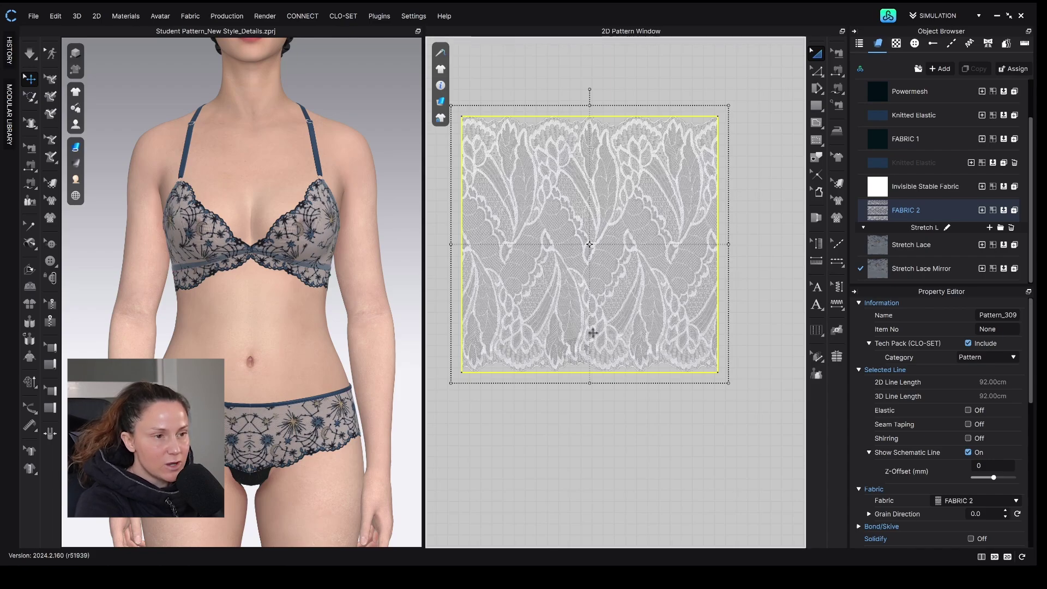
- With the Stretch Lace fabric selected, draw a rectangular swatch about 87 cm in perimeter in the empty area beside the new lace
scroll(732, 285, down, 1)
scroll(654, 306, down, 1)
middle_drag(732, 286, 623, 269)
scroll(611, 259, down, 1)
click(883, 243)
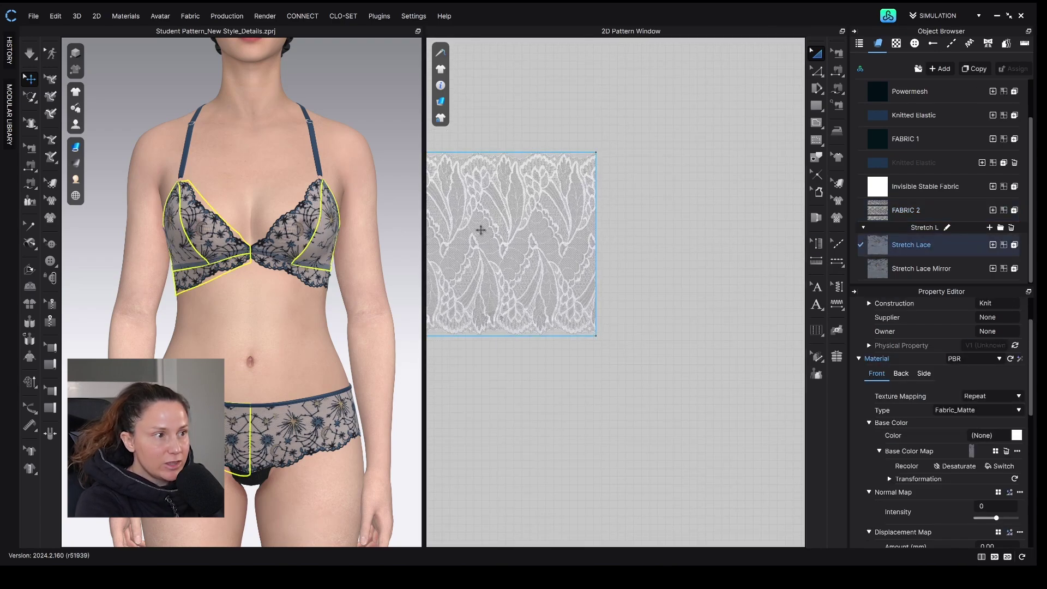
middle_drag(596, 245, 417, 239)
key(s)
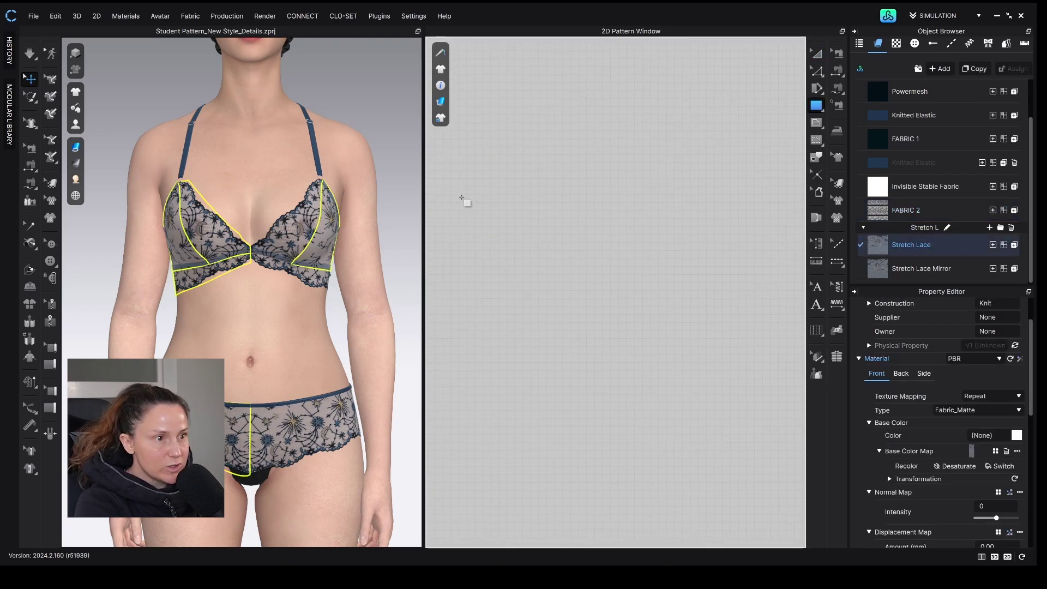
drag(446, 196, 653, 338)
- Reposition the Stretch Lace texture so its scalloped edge follows the upper edge of the new swatch
scroll(552, 276, up, 1)
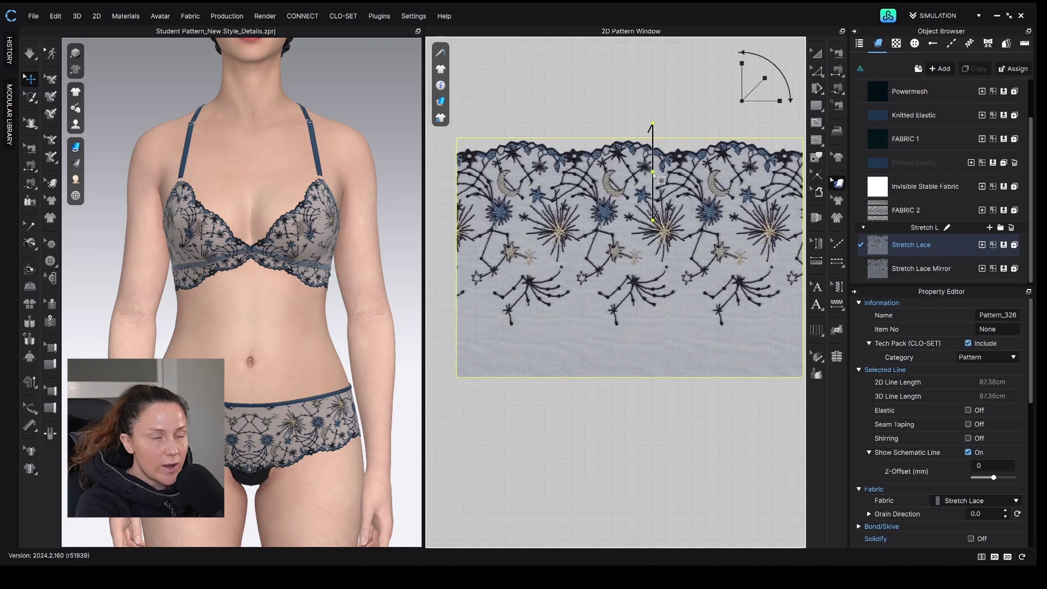
middle_drag(640, 194, 630, 198)
scroll(630, 198, down, 3)
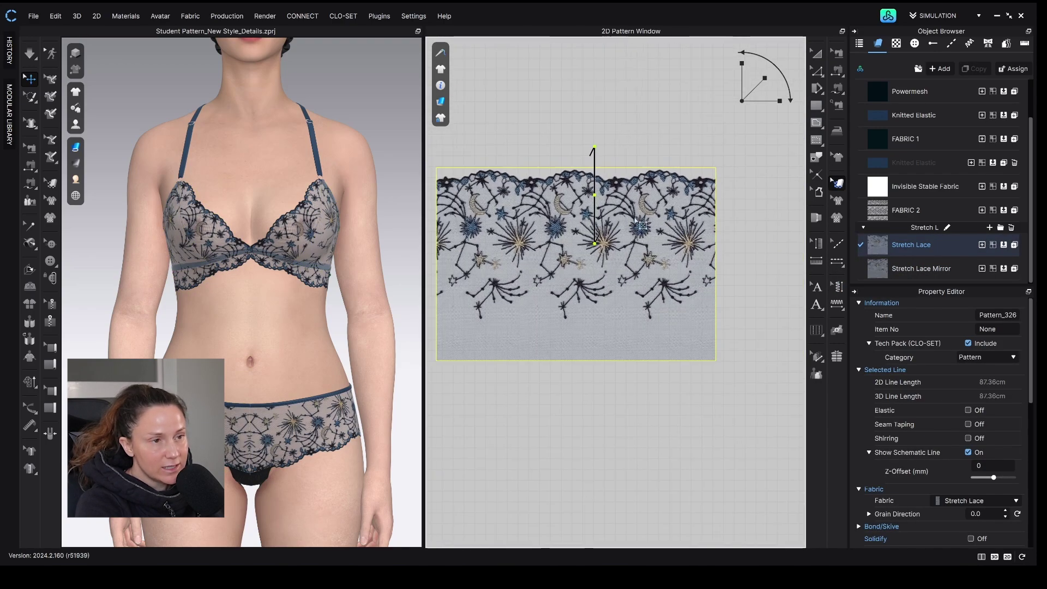
middle_drag(675, 292, 644, 292)
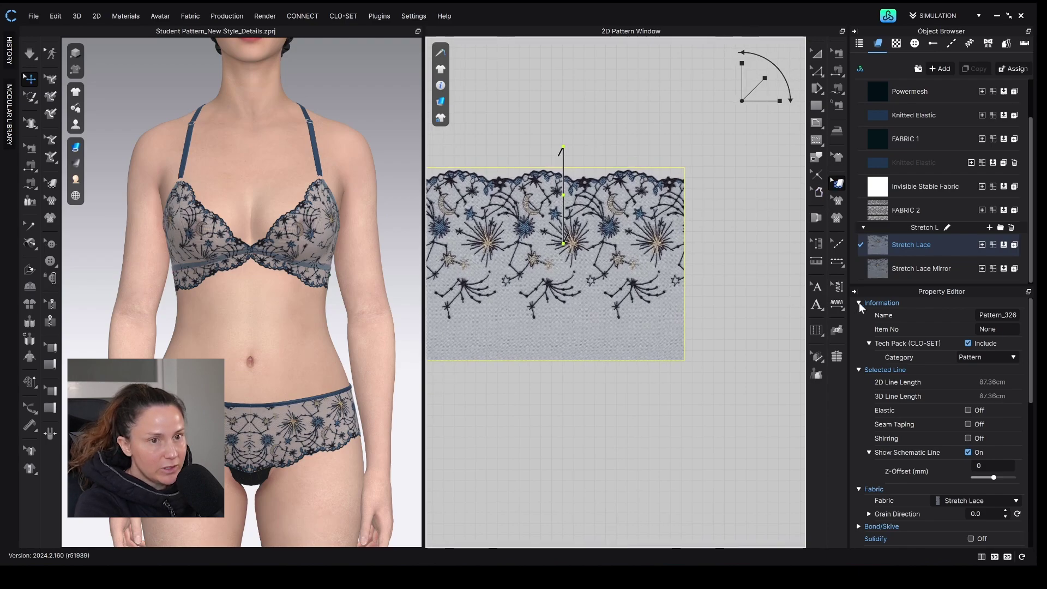
- Duplicate the Stretch Lace fabric in the fabric list
click(911, 244)
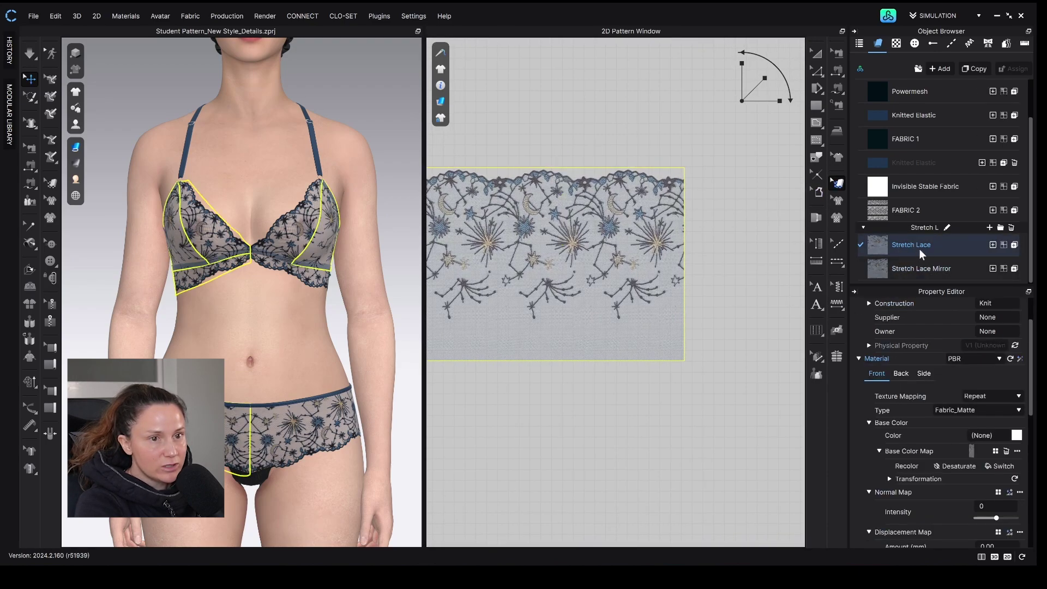
middle_drag(759, 263, 711, 266)
scroll(711, 266, down, 2)
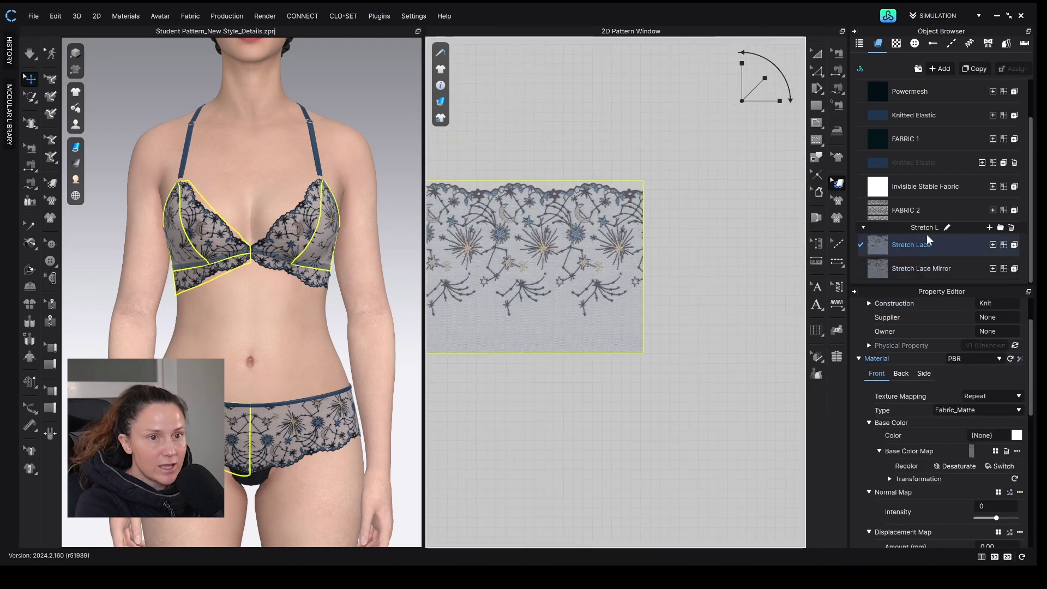
click(975, 68)
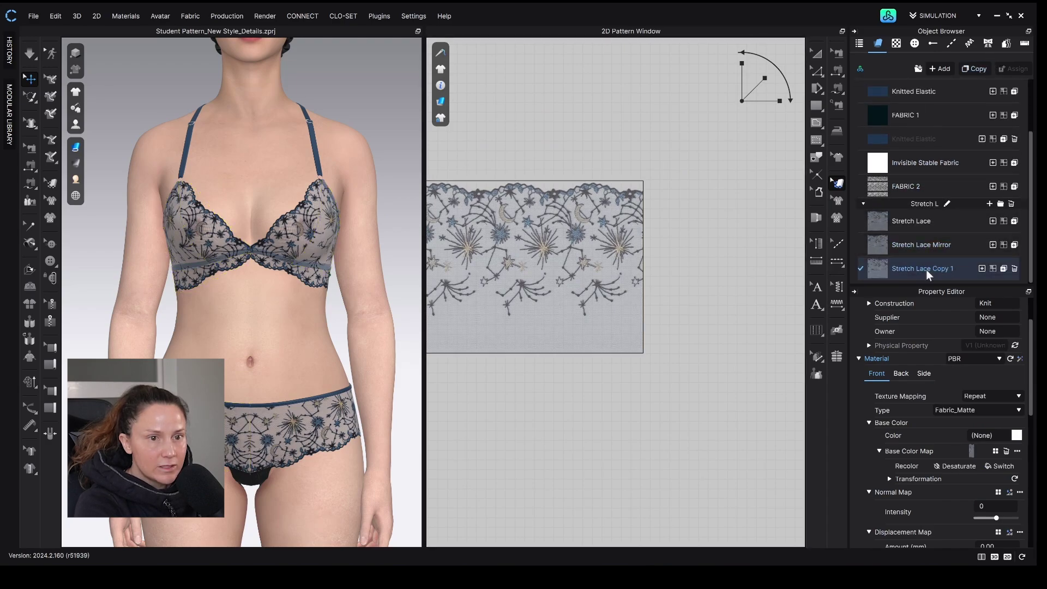
scroll(574, 319, down, 2)
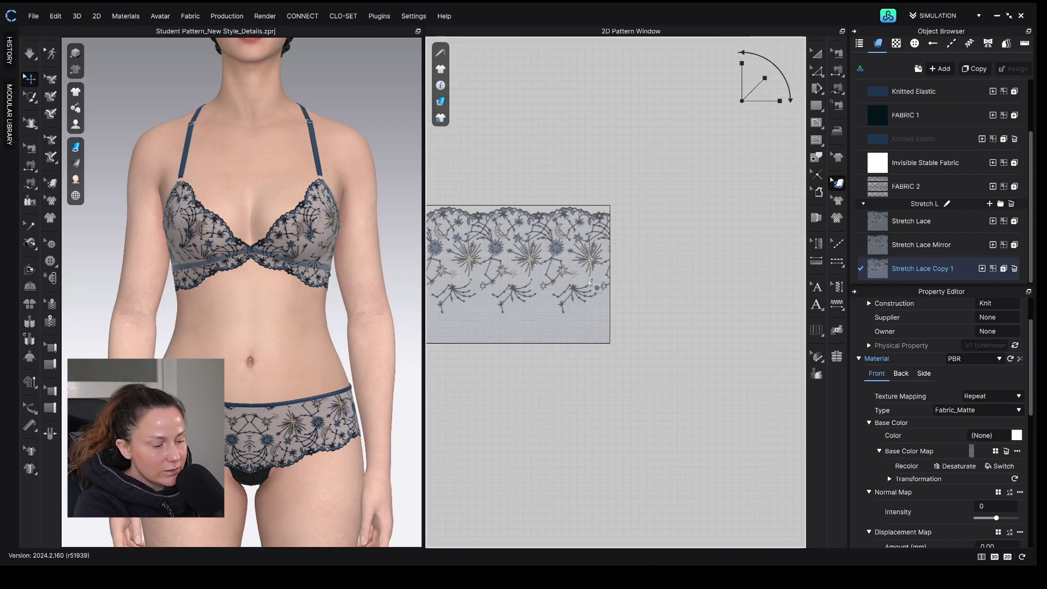
- Place a copy of the Stretch Lace swatch beside the original and assign it the duplicated fabric, renamed Mirror 2 example
key(a)
click(568, 277)
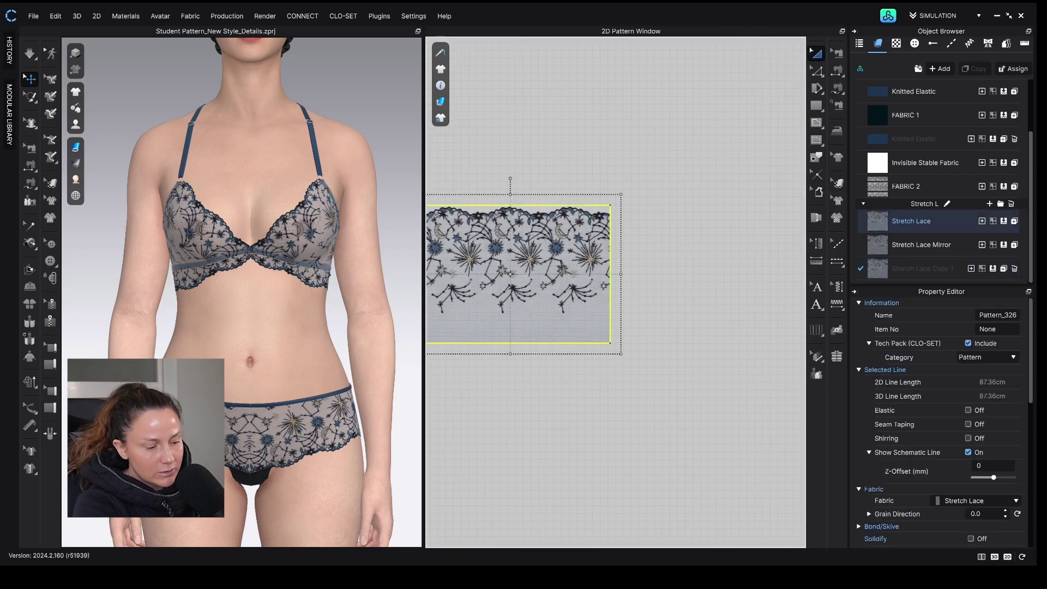
key(ctrl+v)
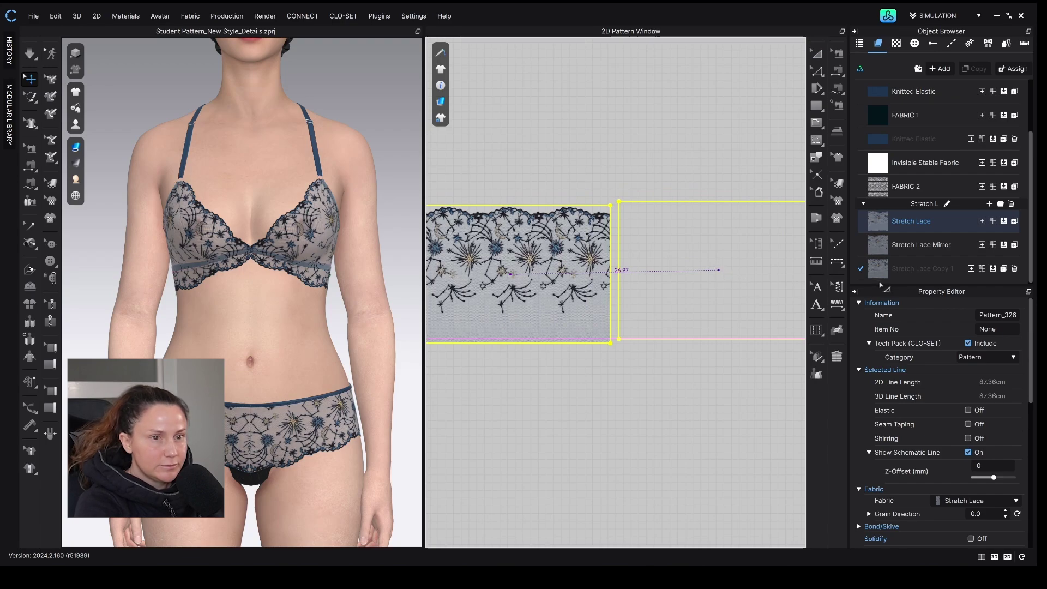
click(714, 273)
scroll(567, 264, down, 1)
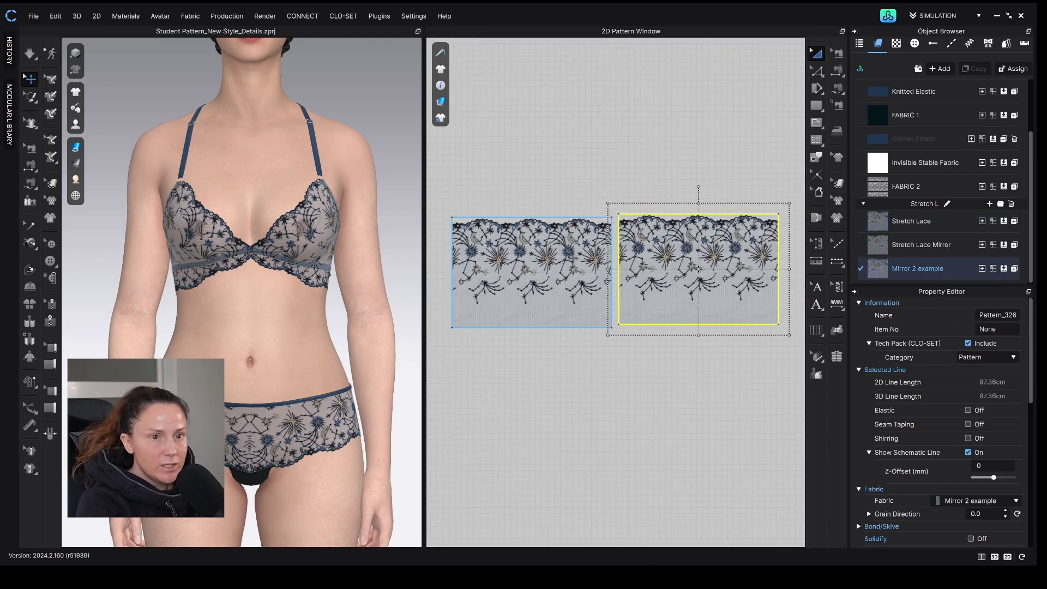
- Align the copied swatch level with the original and flip its Mirror 2 example texture horizontally
click(532, 272)
scroll(619, 256, up, 1)
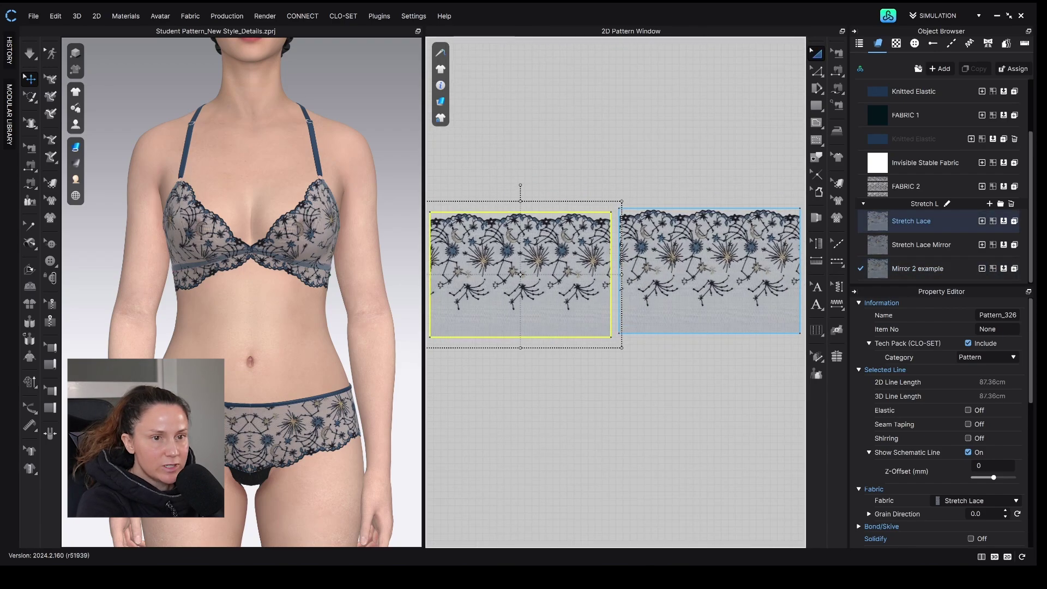
click(709, 270)
drag(709, 270, 708, 274)
click(837, 184)
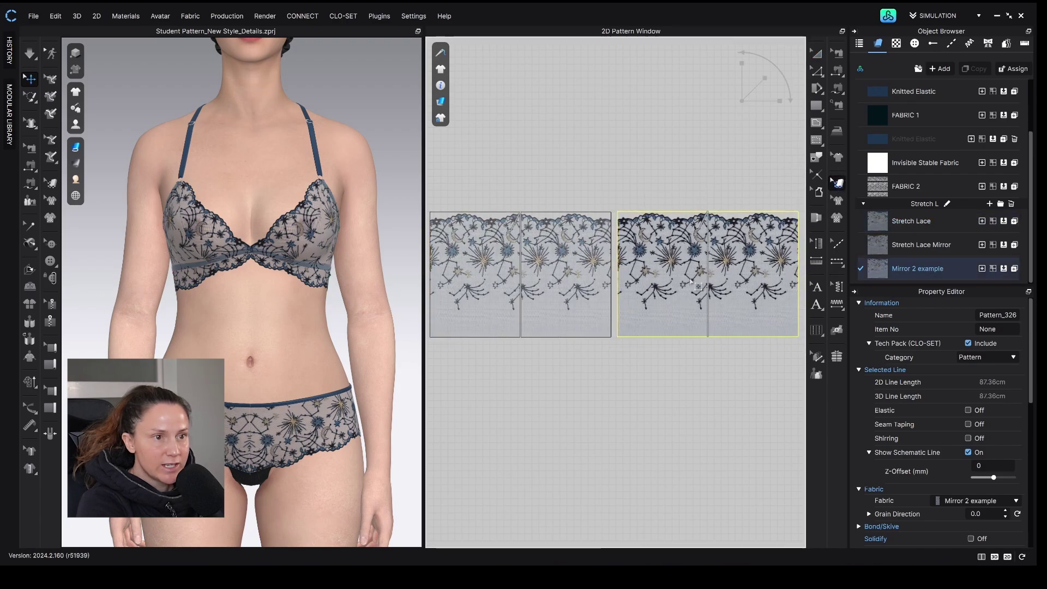
right_click(682, 276)
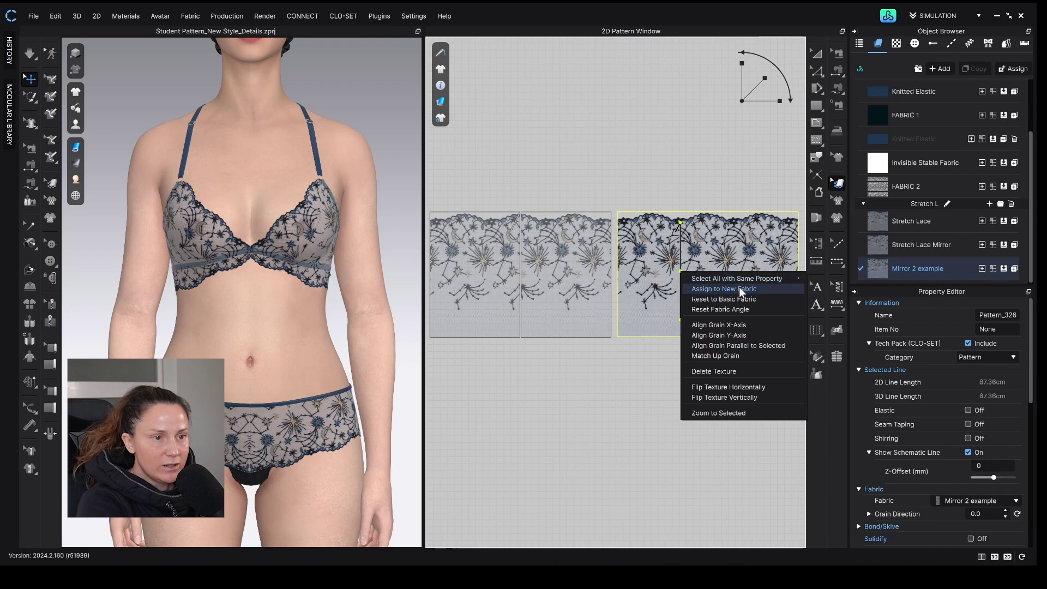
click(748, 386)
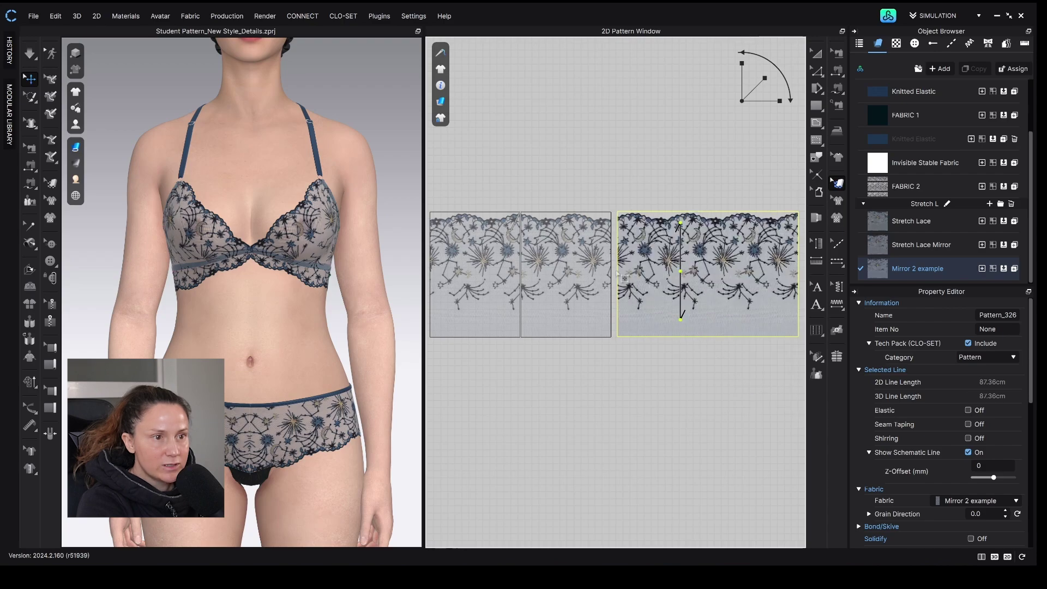
- Rotate the original swatch 90° clockwise and the copy 90° counterclockwise, placing them side by side with their scalloped edges facing
key(a)
click(585, 258)
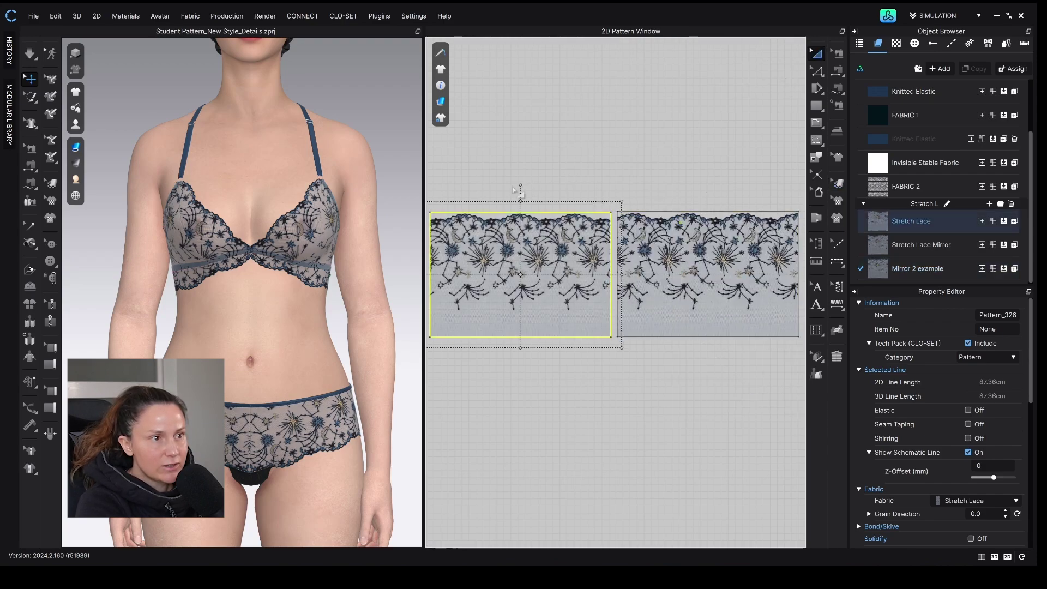
drag(521, 185, 610, 274)
click(692, 213)
drag(702, 185, 660, 277)
scroll(639, 259, up, 3)
middle_drag(665, 248, 713, 230)
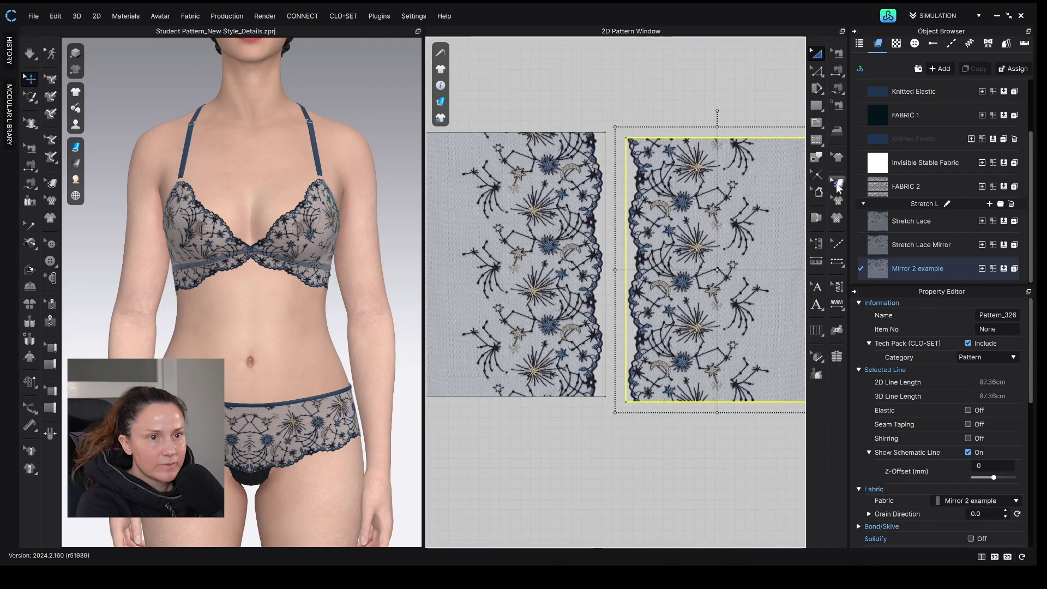
- Make Stretch Lace the active fabric and delete the mirrored swatch together with the Mirror 2 example fabric
click(837, 184)
drag(682, 268, 689, 238)
click(649, 510)
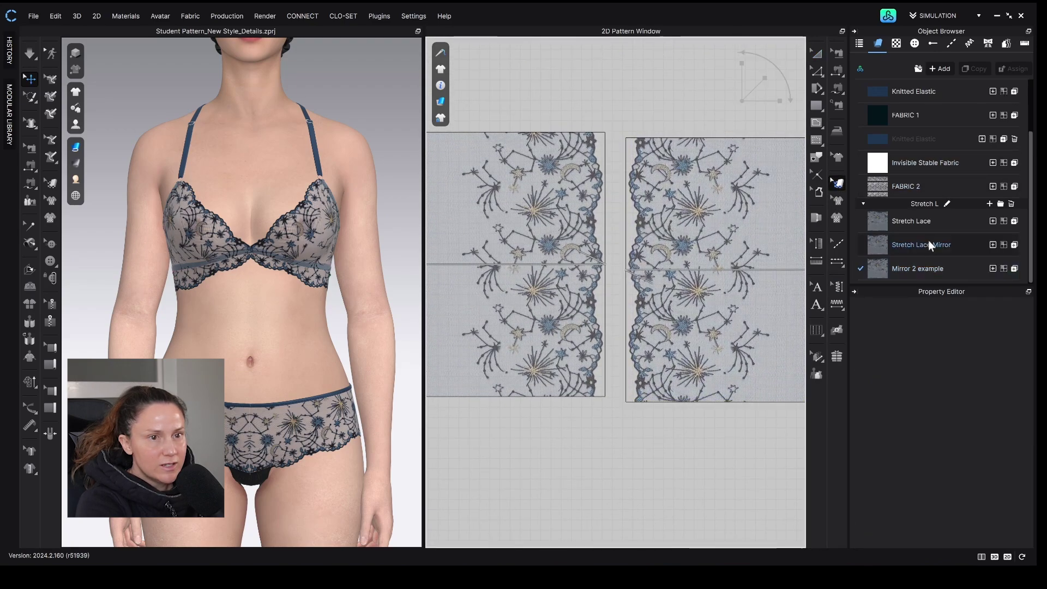
click(924, 218)
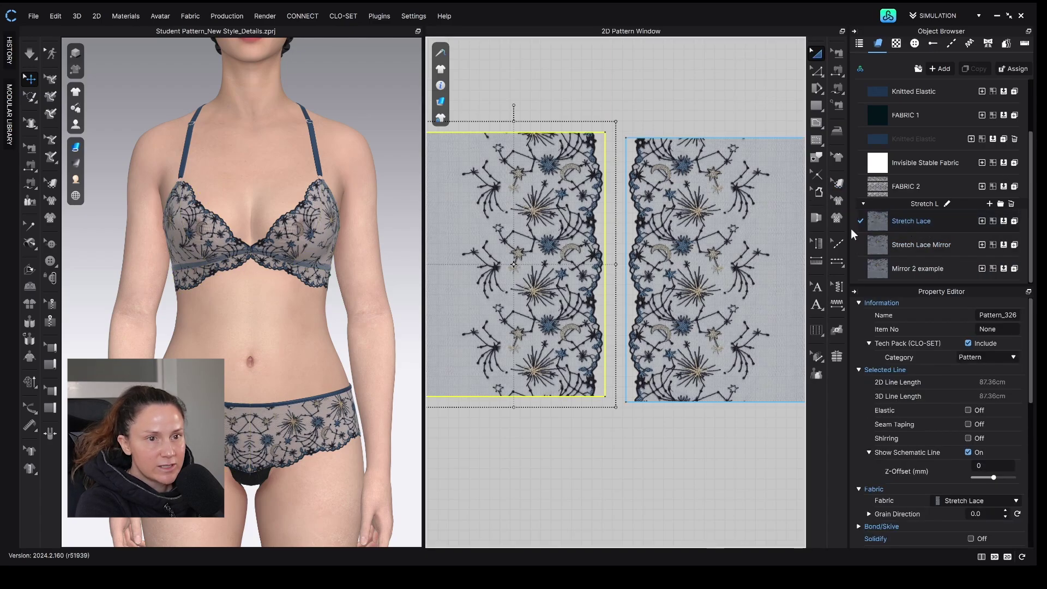
click(759, 200)
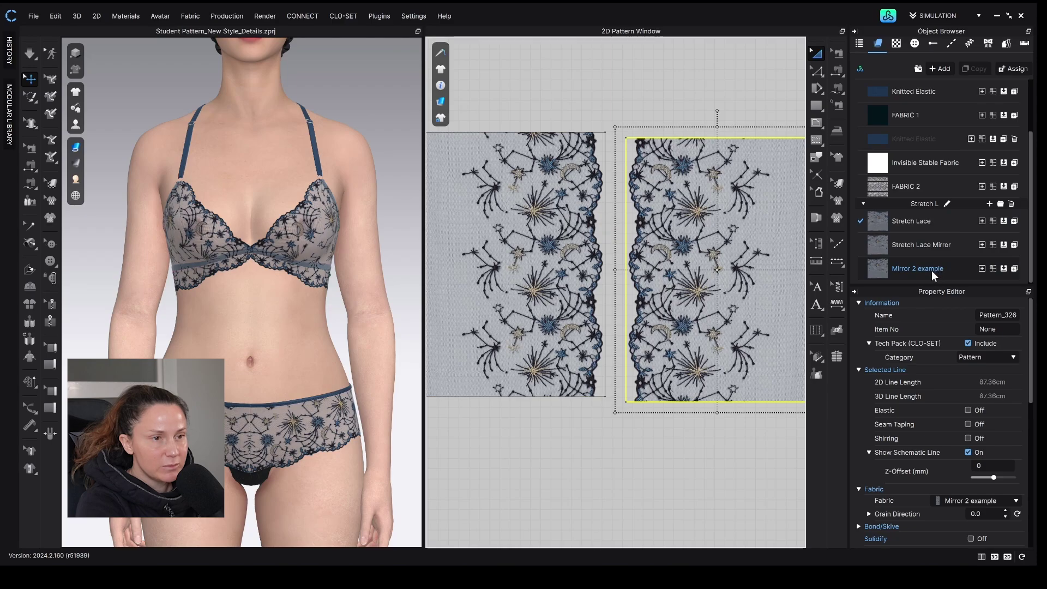
click(968, 273)
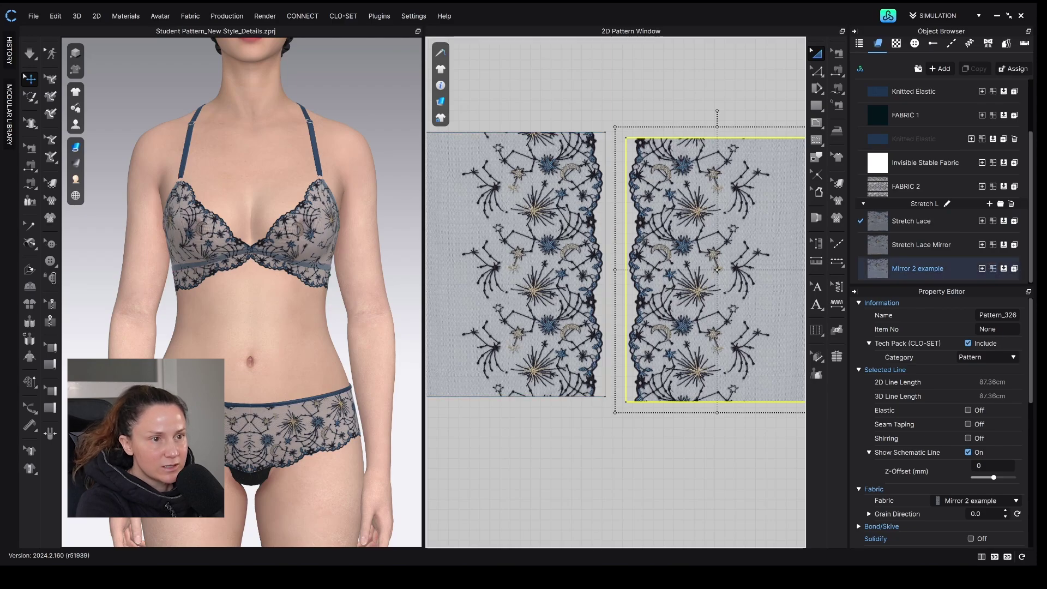
key(Delete)
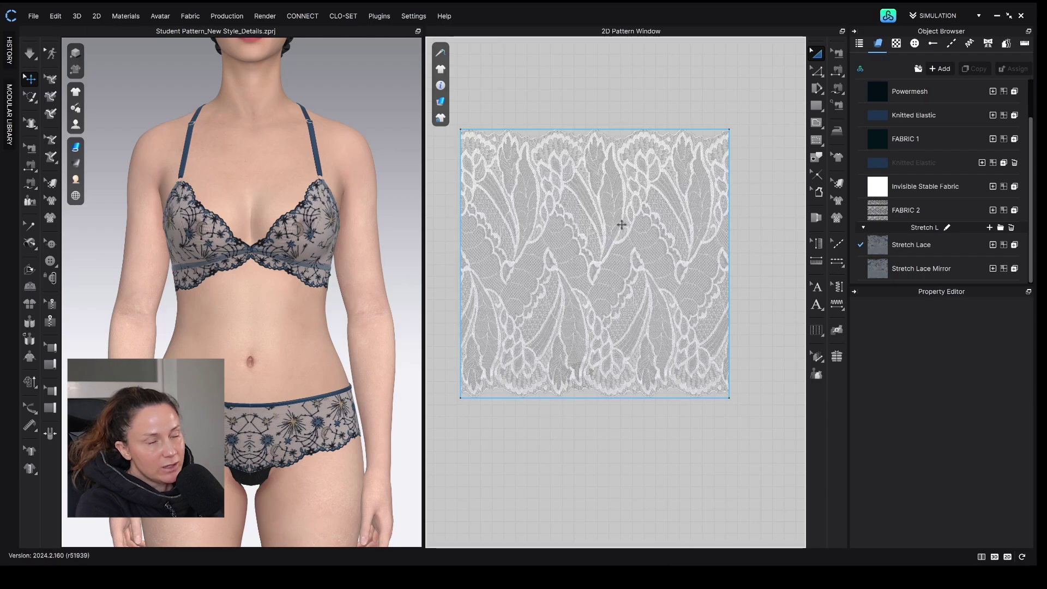
- Select the white lace swatch and rename its fabric, FABRIC 2, as New Lace
scroll(523, 230, up, 1)
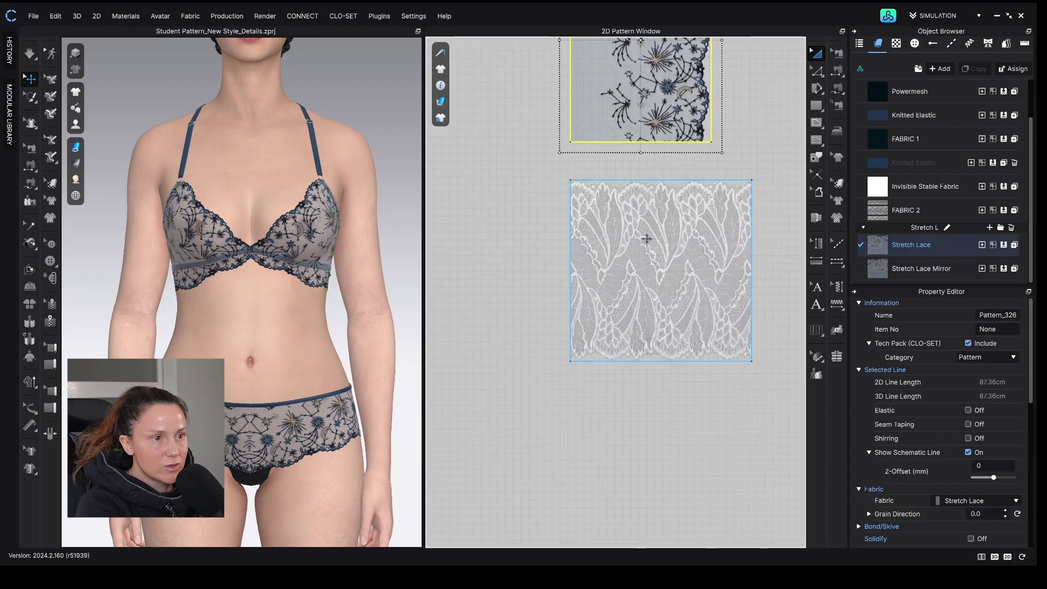
click(646, 236)
middle_drag(686, 240, 626, 232)
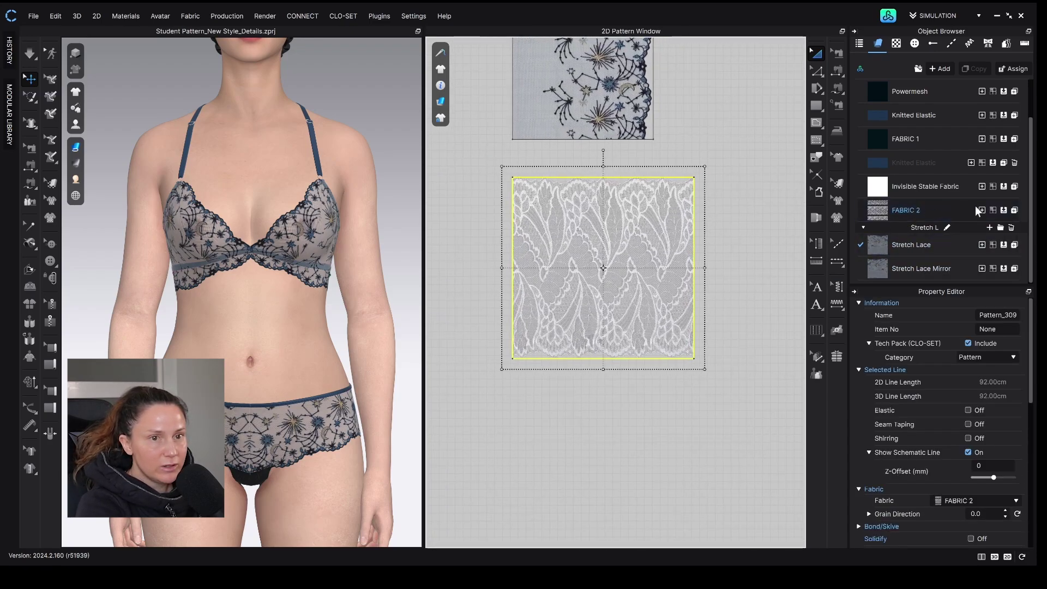
click(921, 210)
click(917, 210)
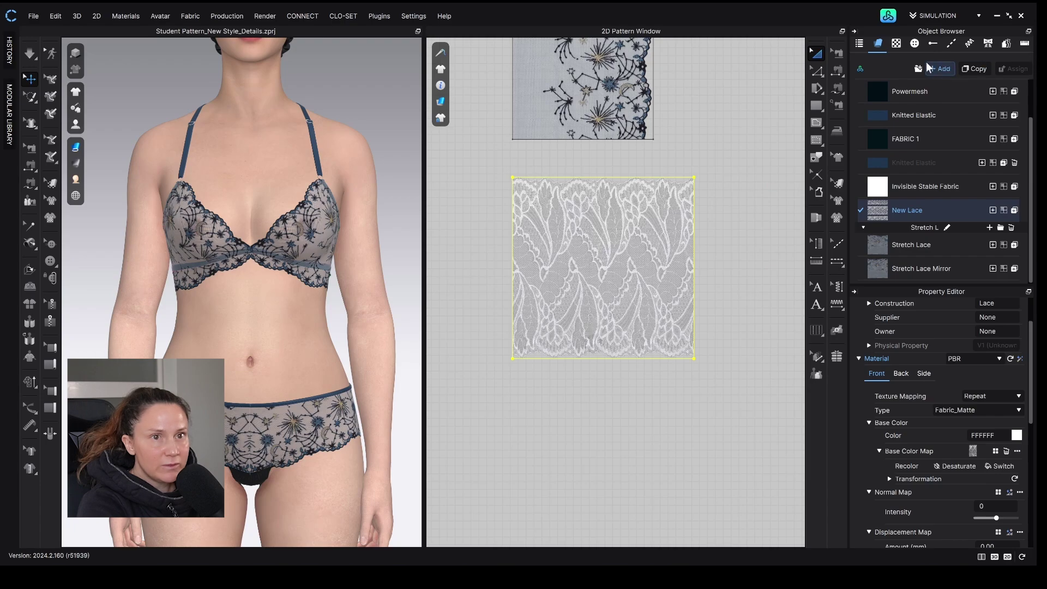
- Duplicate the New Lace fabric and name the copy New Lace Mirror
click(970, 66)
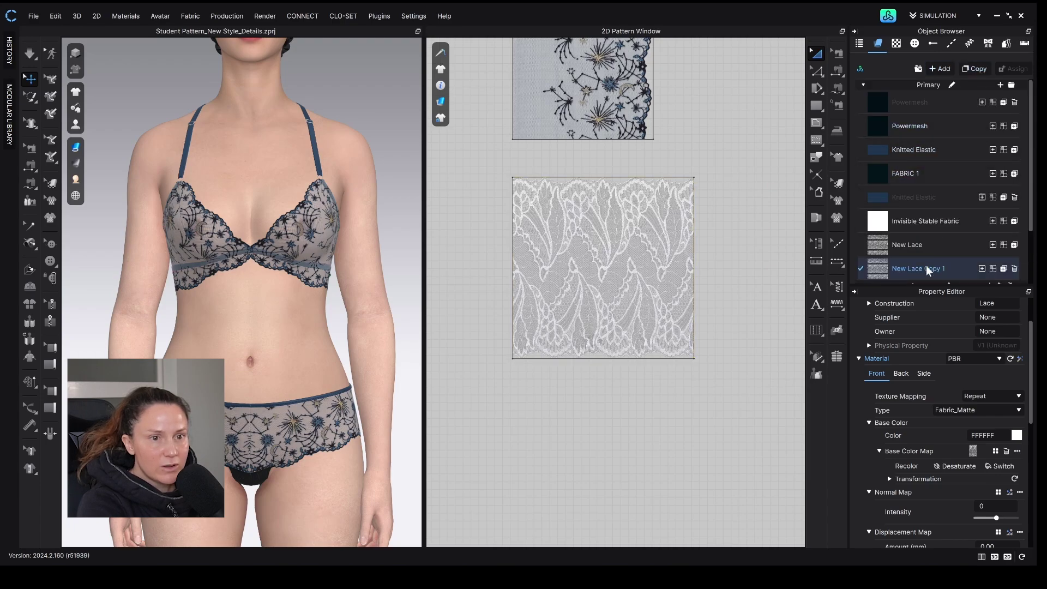
text(New Lace Mirror)
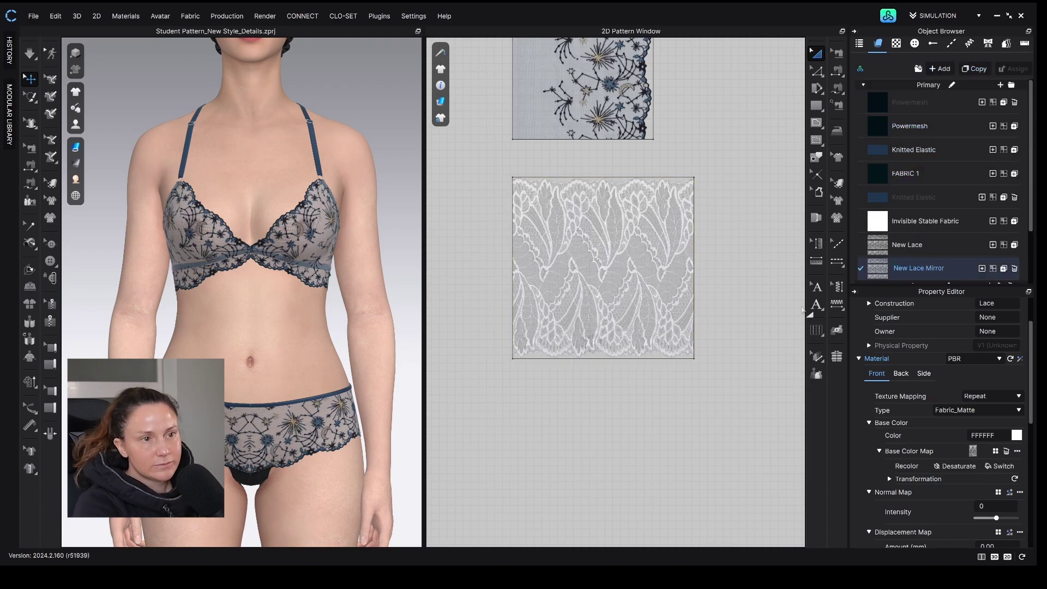
- Copy the New Lace swatch about 25 cm to the right of the original and assign New Lace Mirror to the copy
click(639, 229)
scroll(641, 232, down, 2)
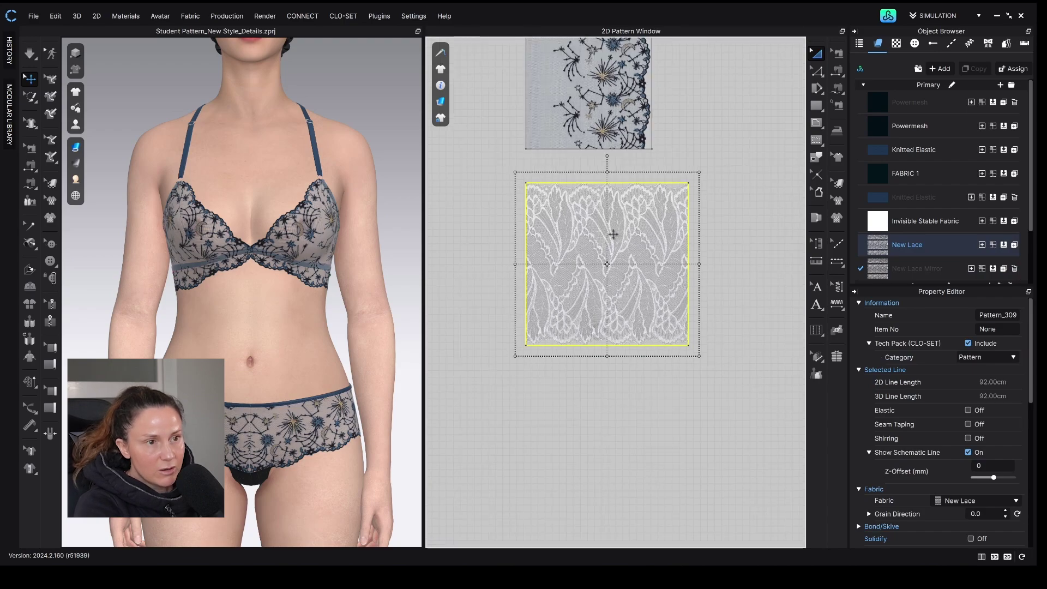
middle_drag(693, 257, 592, 260)
key(ctrl+c)
key(ctrl+v)
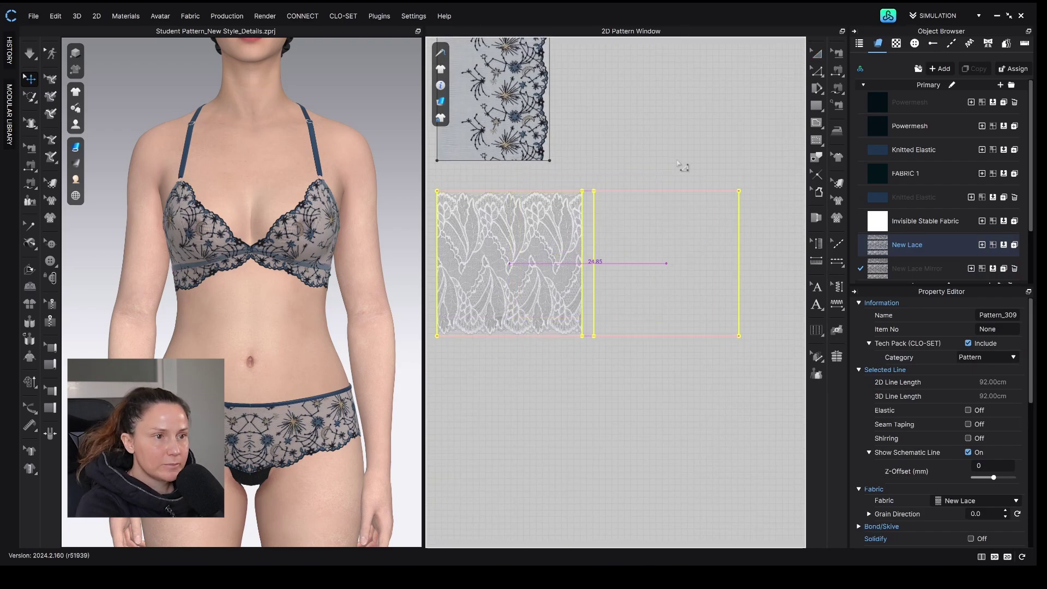
click(691, 213)
click(993, 270)
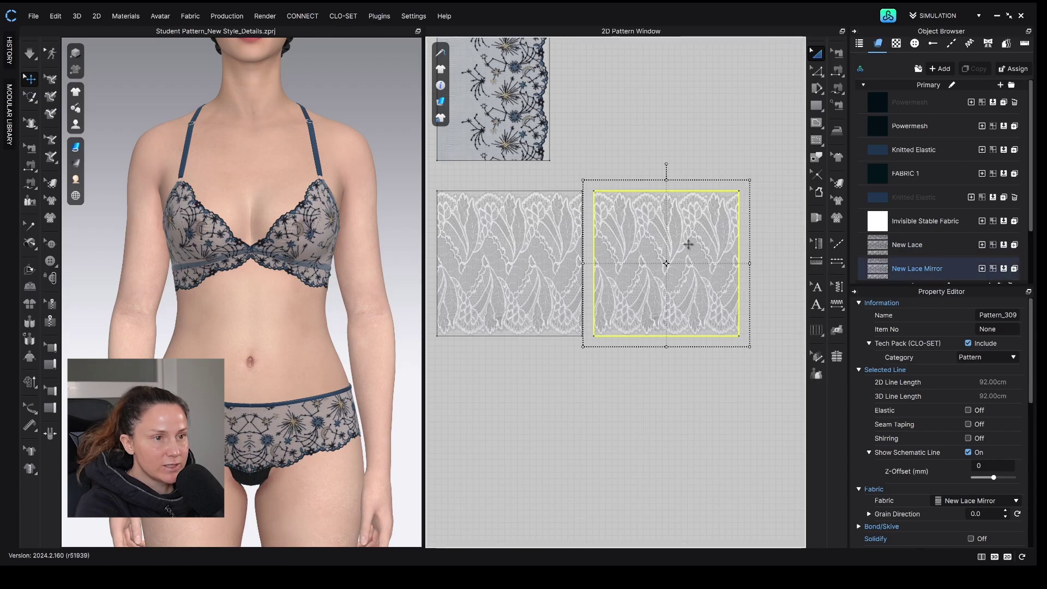
- Flip the texture of the New Lace Mirror swatch horizontally
click(840, 184)
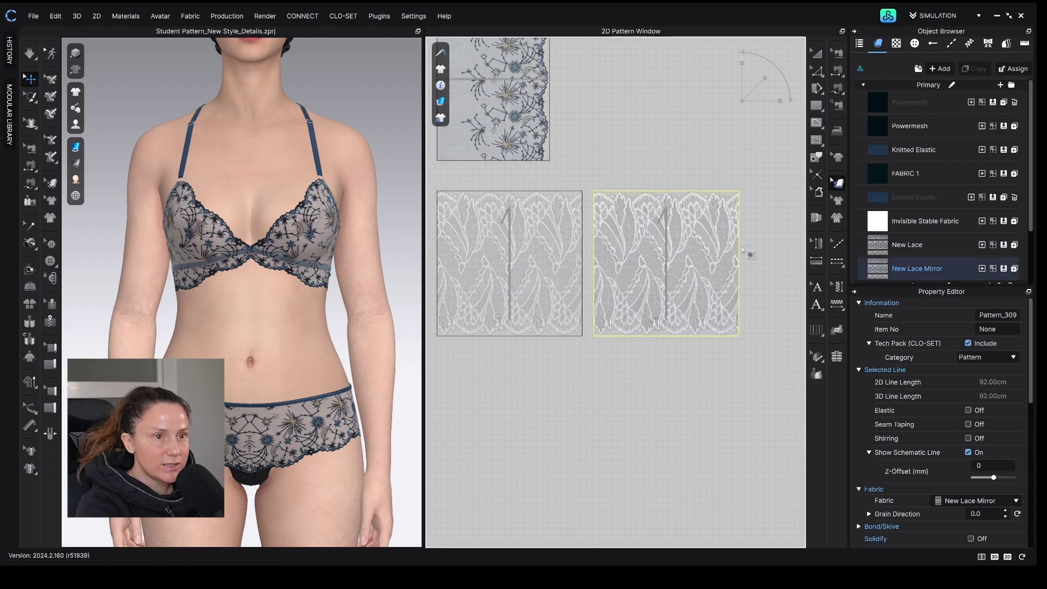
right_click(661, 239)
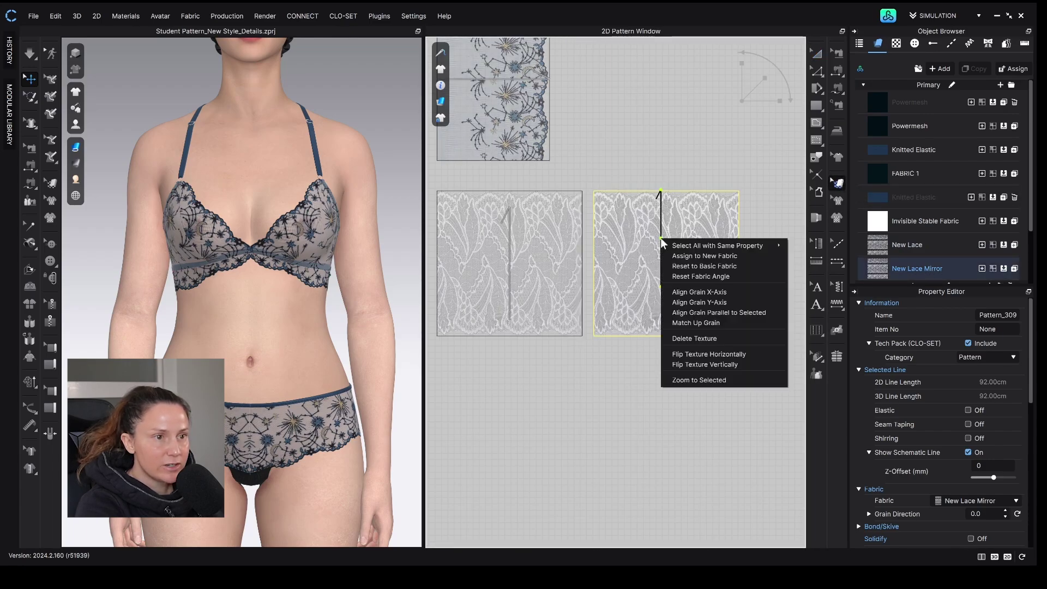
click(730, 354)
key(a)
click(628, 227)
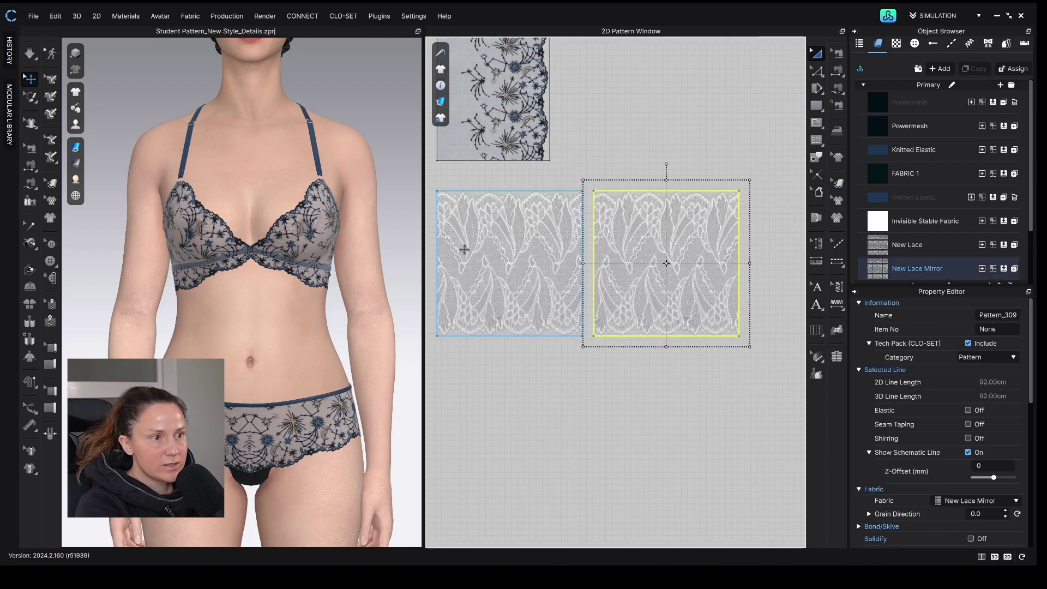
click(498, 243)
- Try assigning New Lace to the left inner cup pattern and New Lace Mirror to the right inner cup pattern
scroll(686, 236, down, 5)
middle_drag(626, 304, 708, 171)
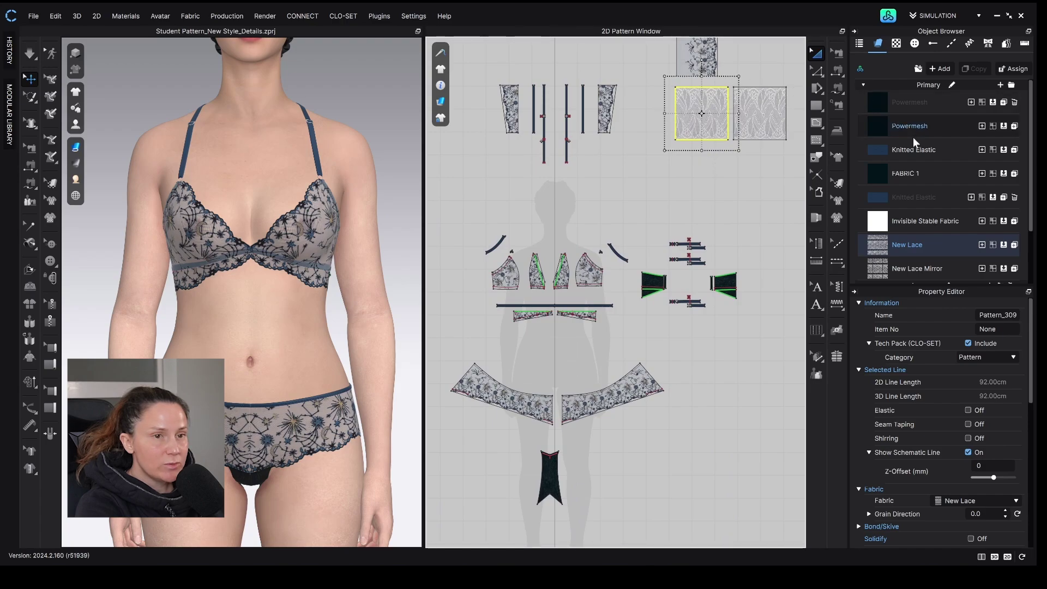
scroll(592, 301, up, 5)
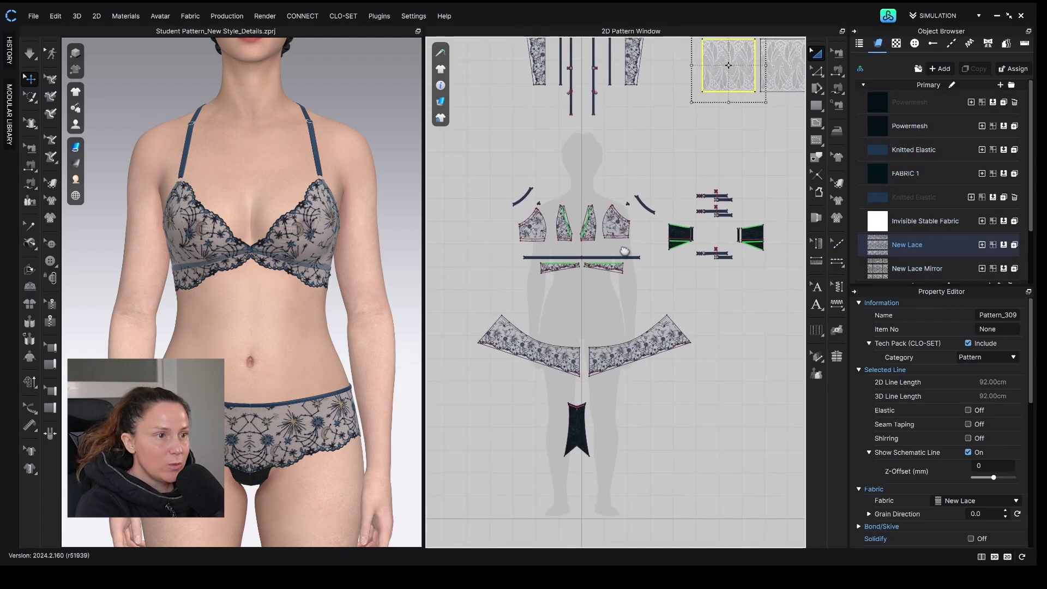
scroll(696, 317, up, 2)
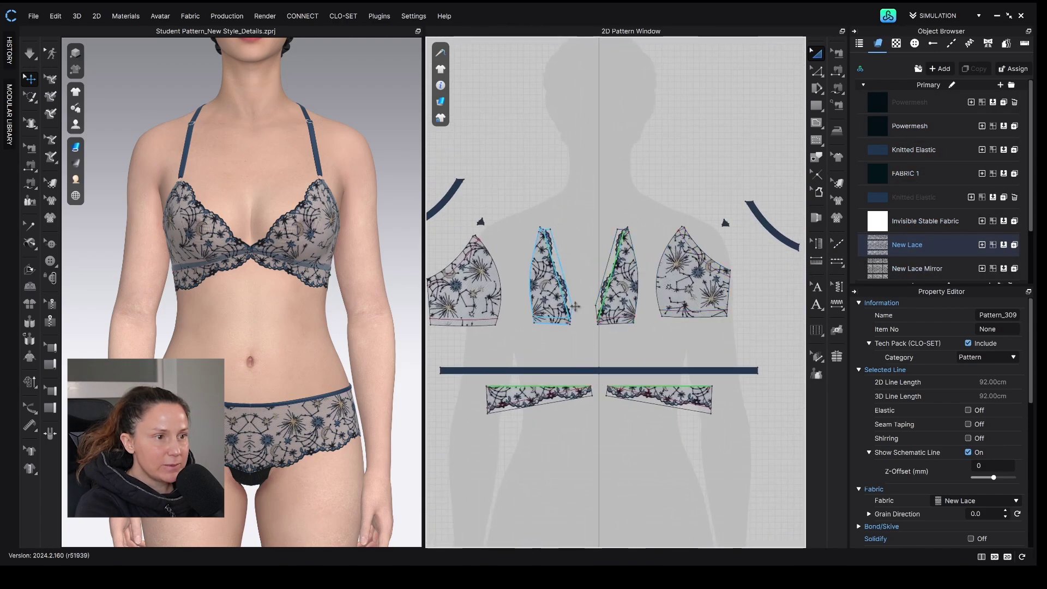
click(548, 273)
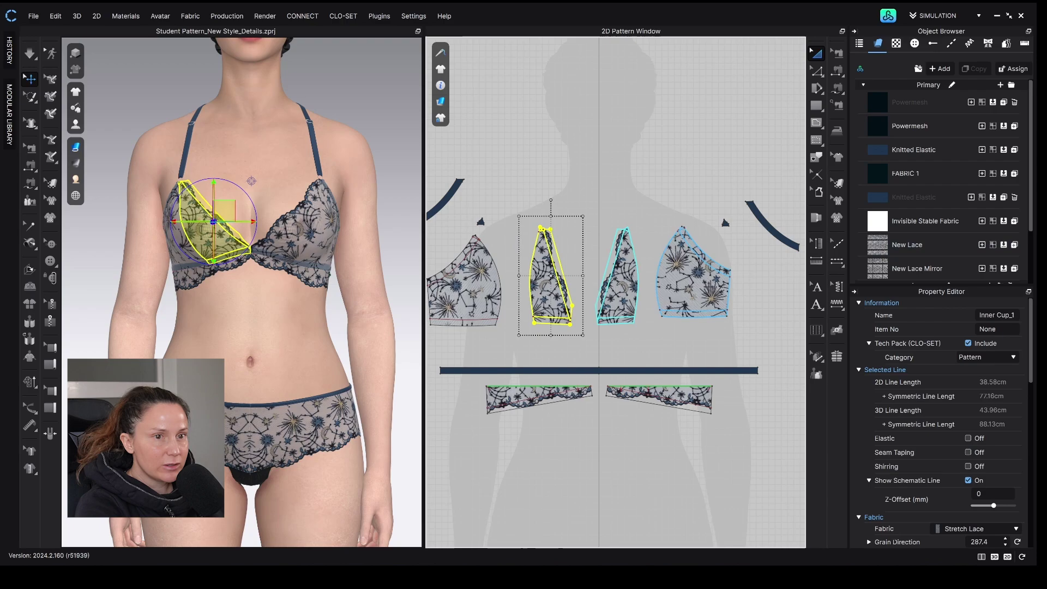
click(1005, 249)
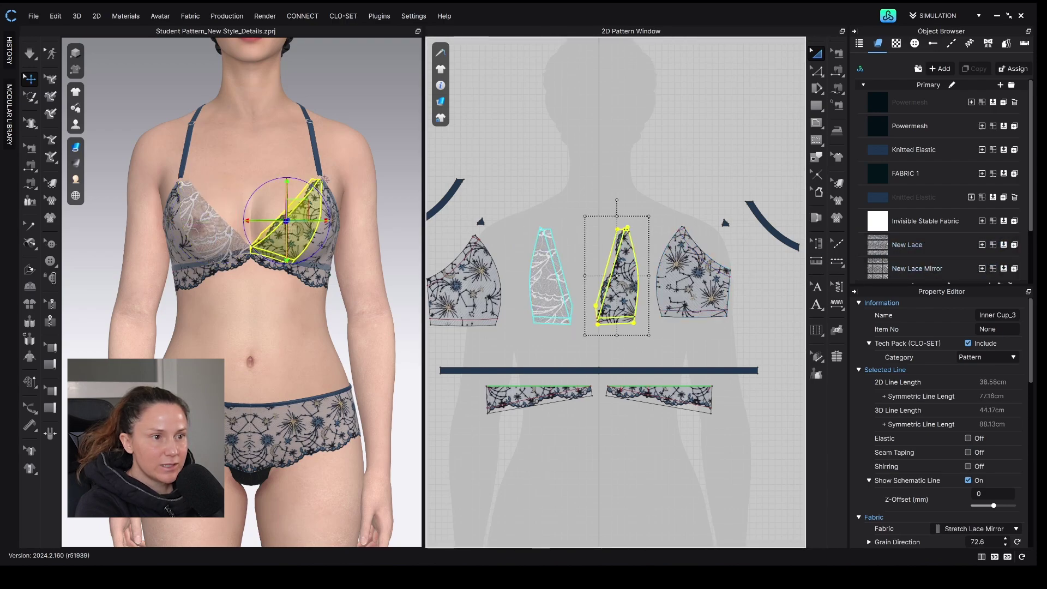
click(1005, 269)
- Try shifting the New Lace texture on the inner cup directly on the 3D garment
scroll(618, 266, down, 3)
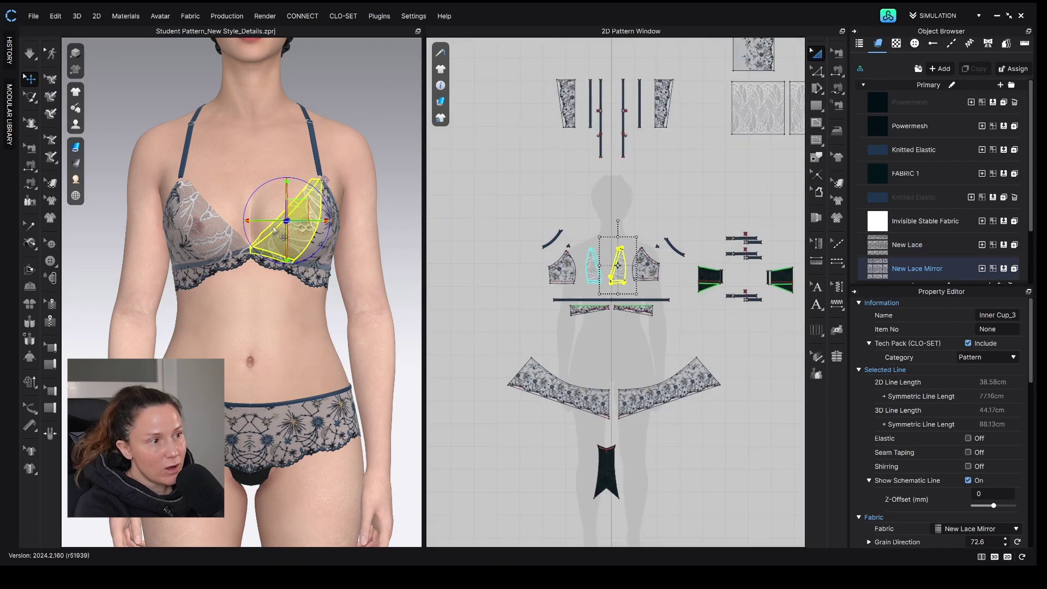
click(51, 188)
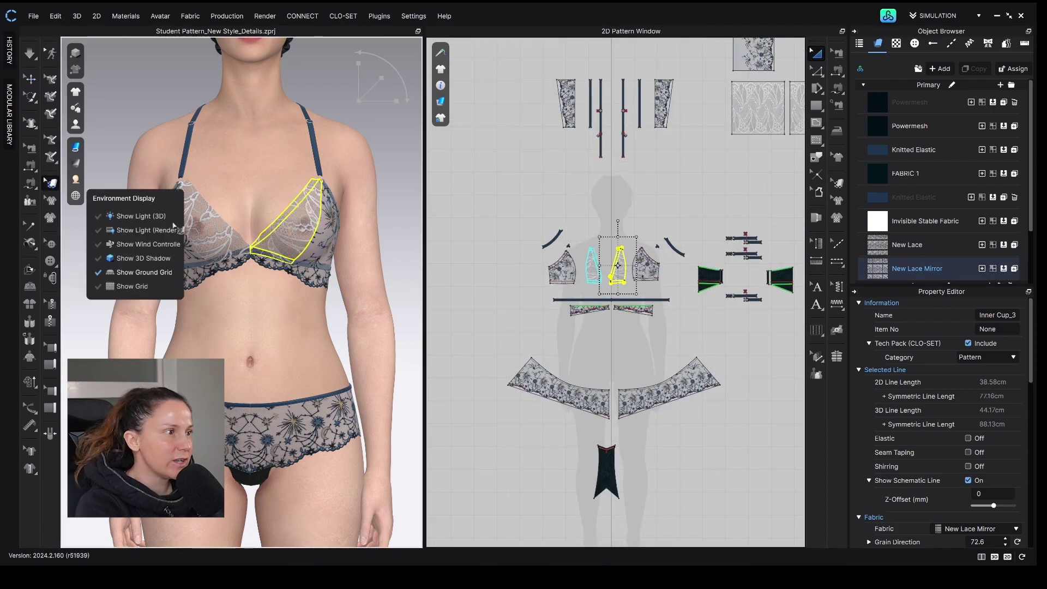
click(236, 202)
drag(217, 234, 178, 295)
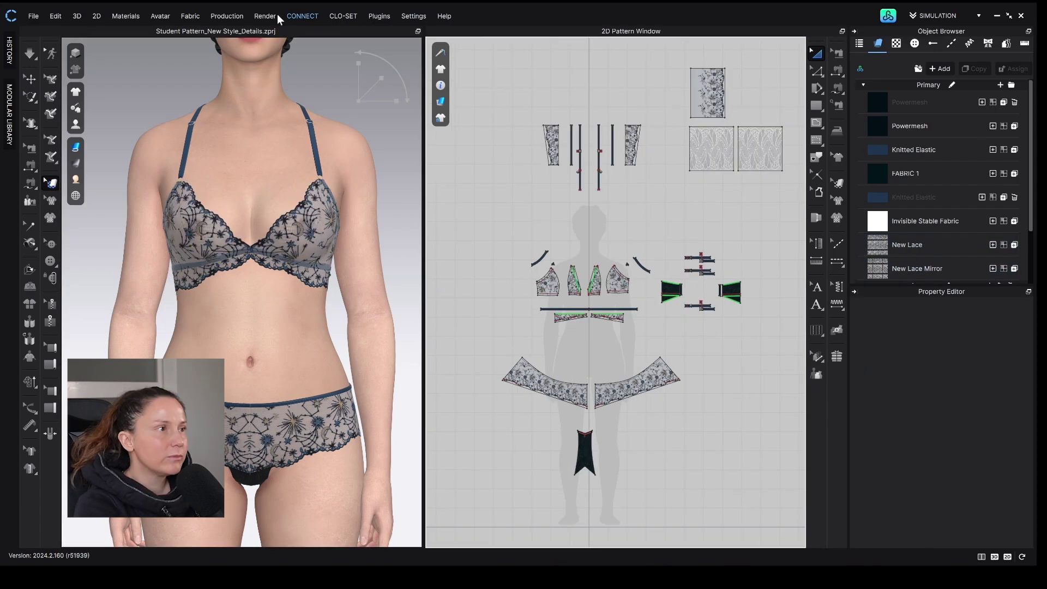
- Open the Colorway Editor and, in Colorway 1, assign New Lace to the inner cup, outer cup, underband and brief panel on the wearer's right
click(228, 15)
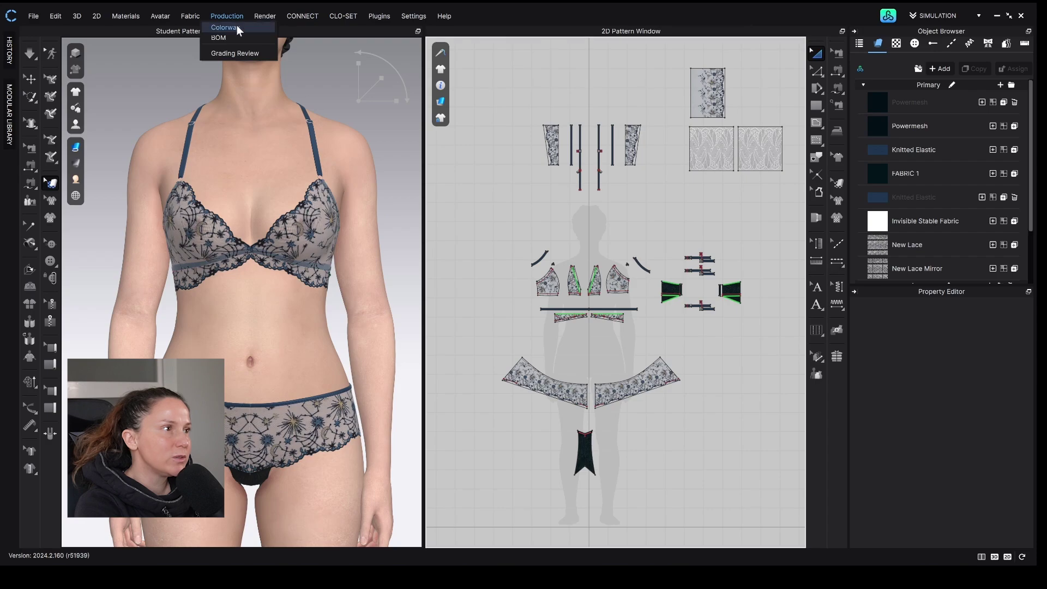
click(237, 24)
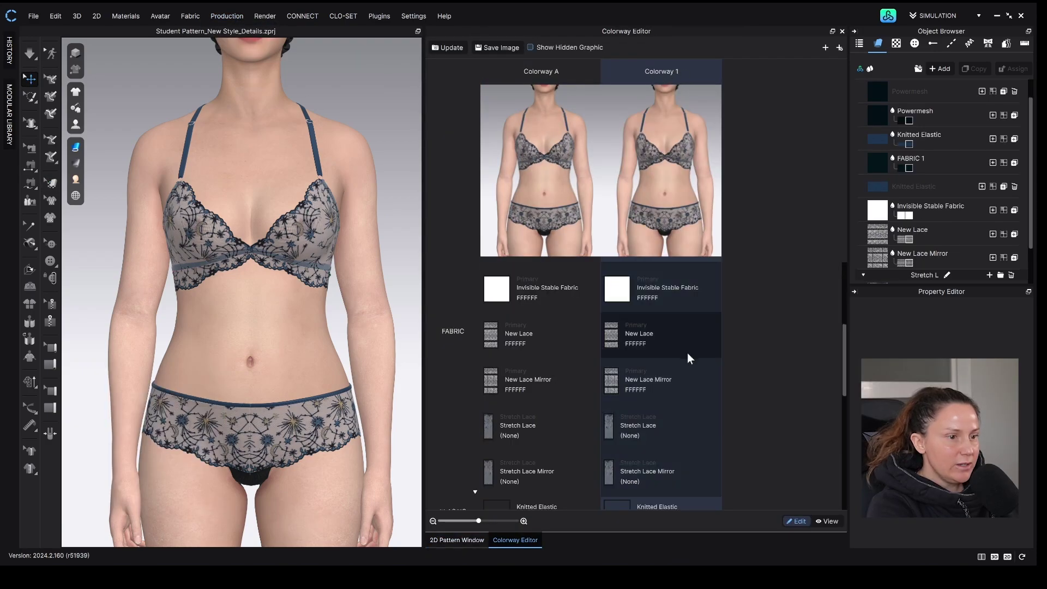
click(210, 229)
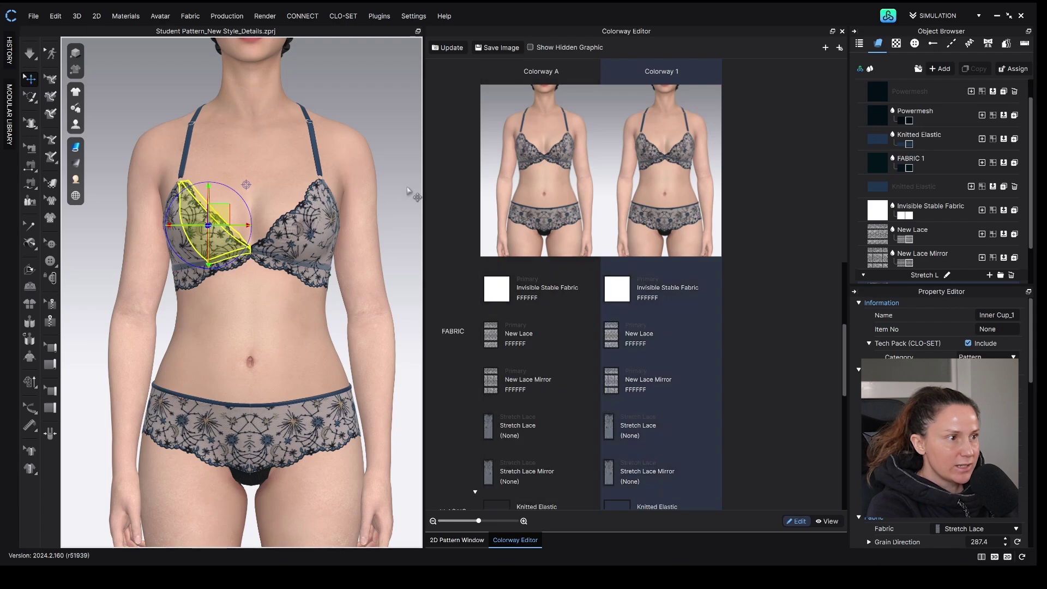
click(405, 126)
click(231, 233)
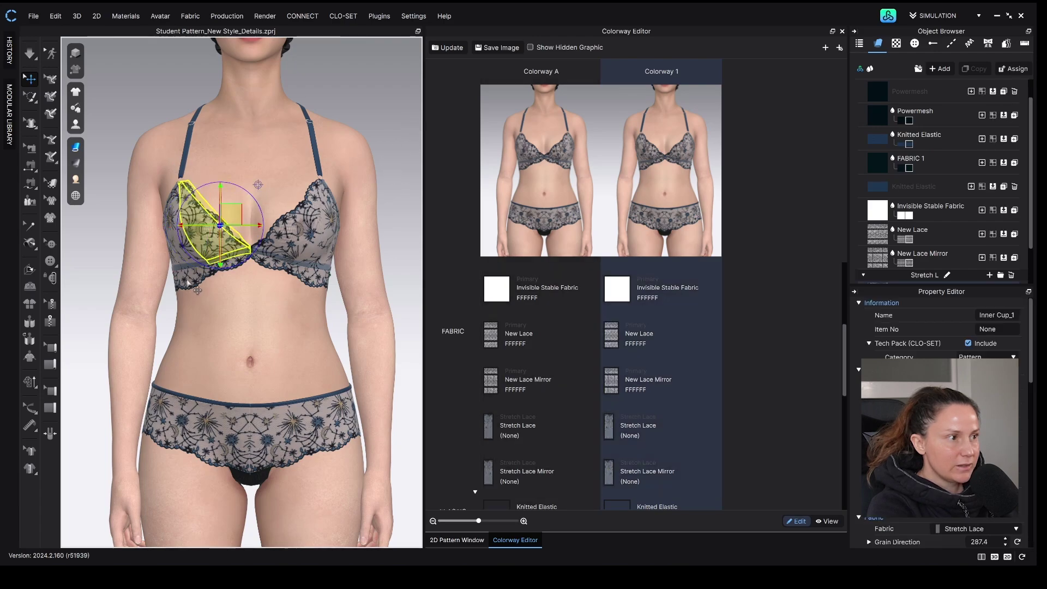
shift+click(187, 280)
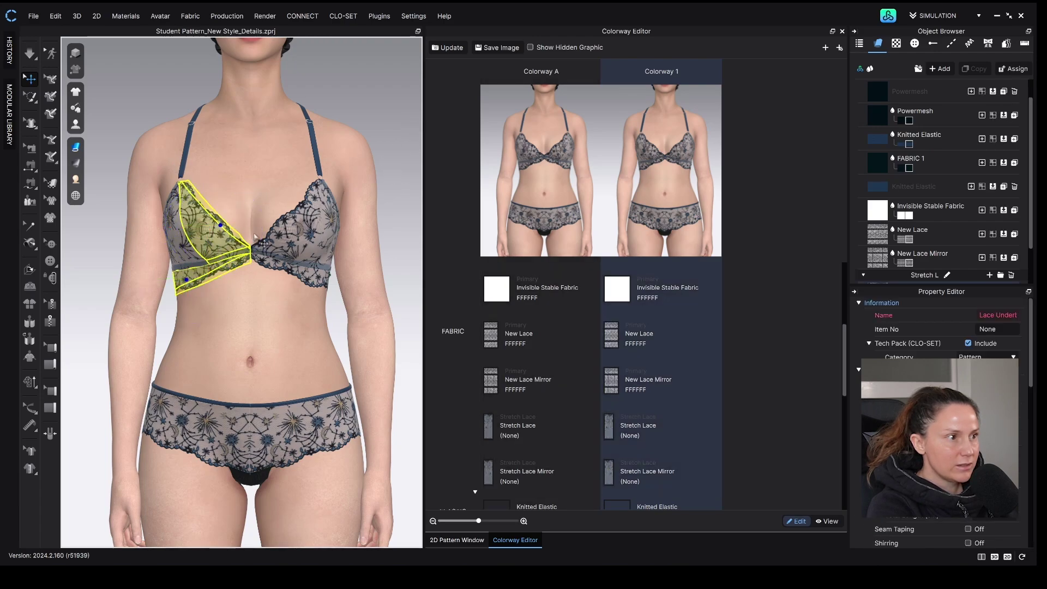
shift+click(210, 428)
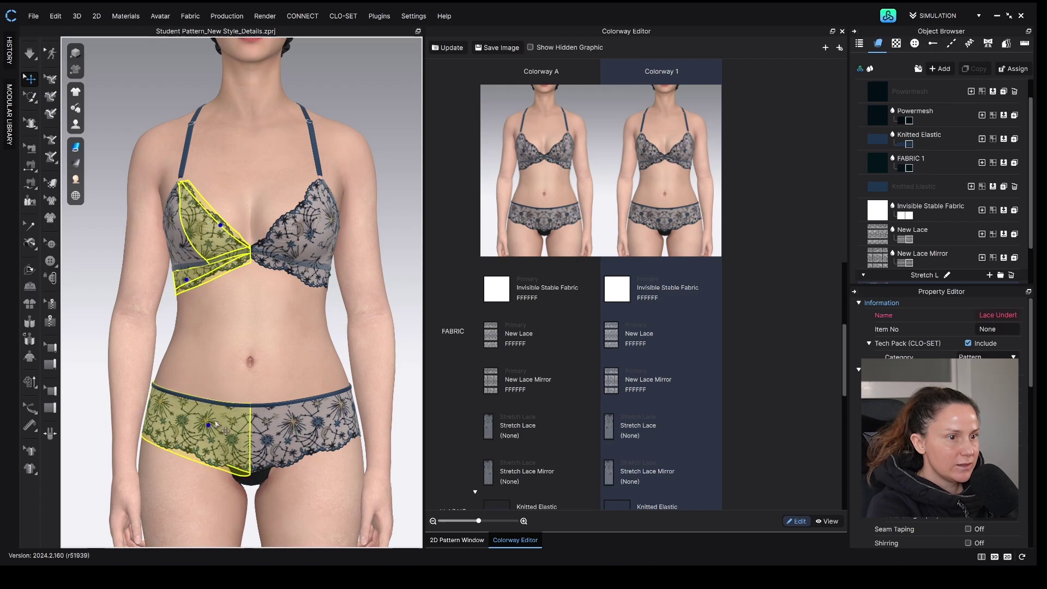
click(686, 343)
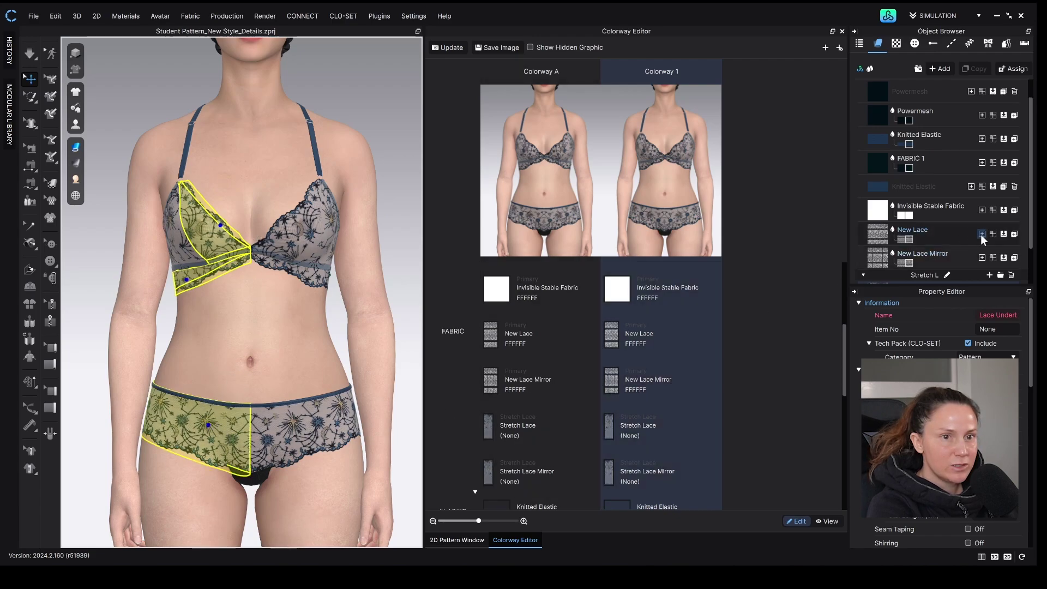
click(1004, 236)
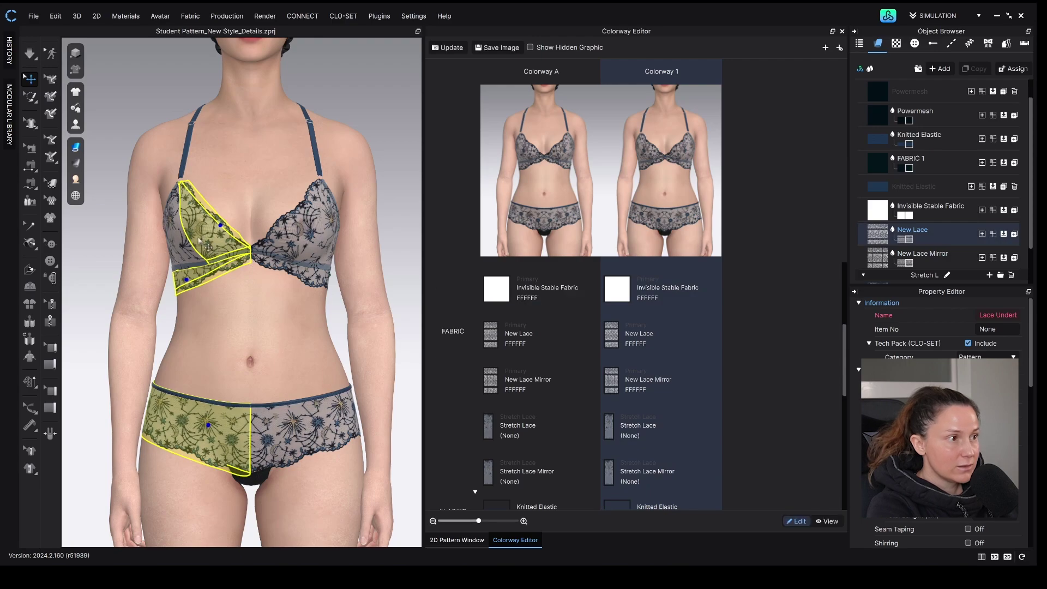
click(180, 242)
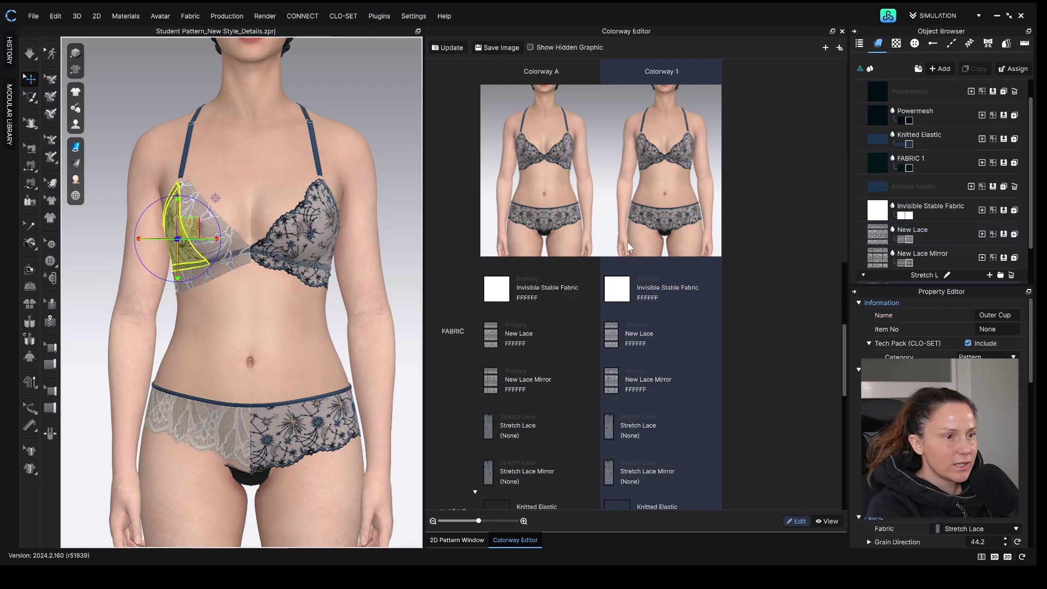
click(1004, 236)
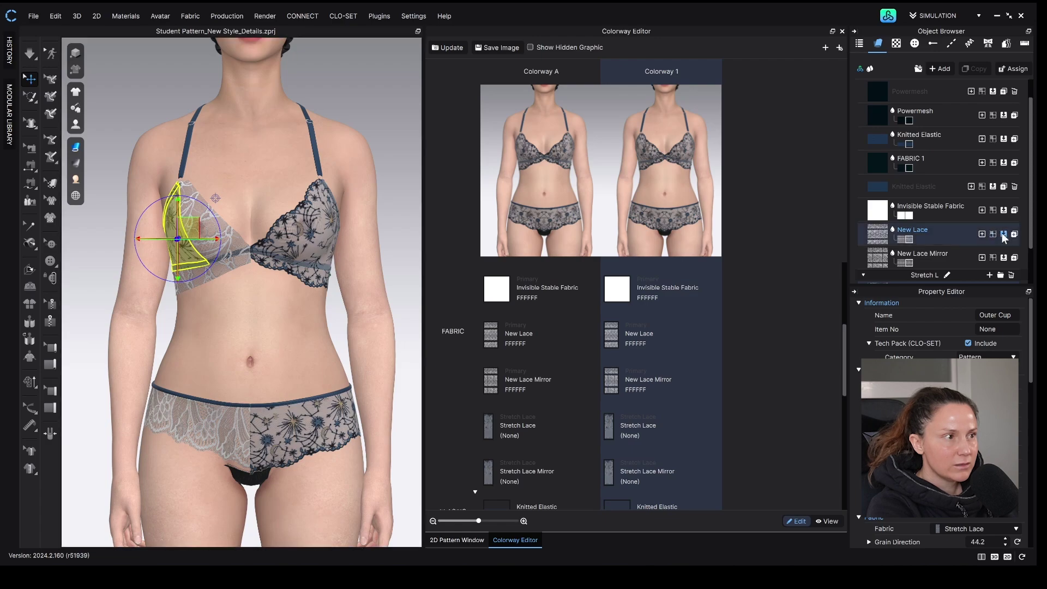
- Assign New Lace Mirror to the matching cup, underband and brief pieces on the wearer's left
click(309, 237)
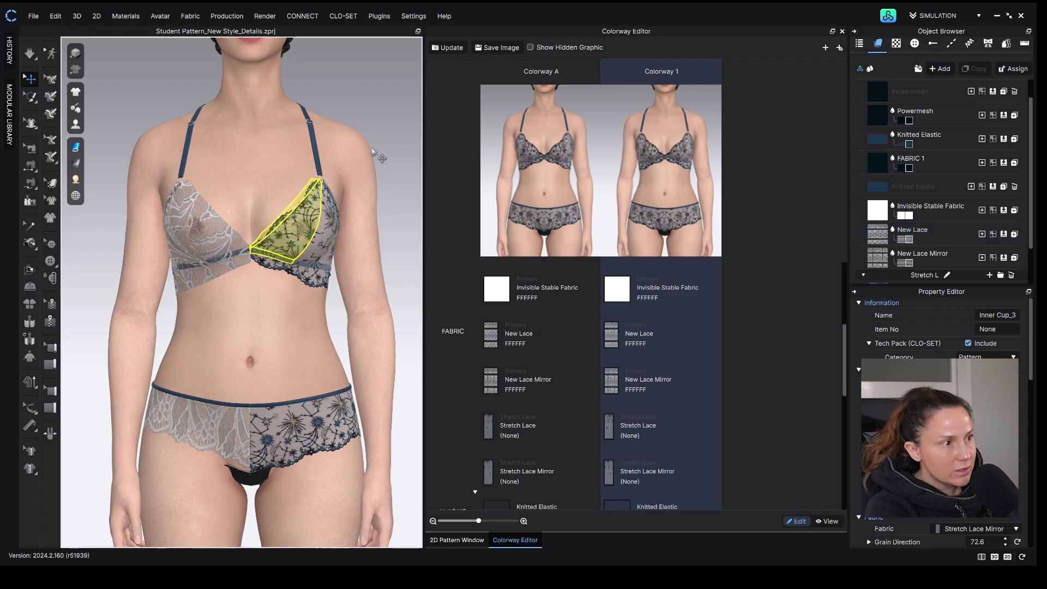
click(391, 121)
click(303, 220)
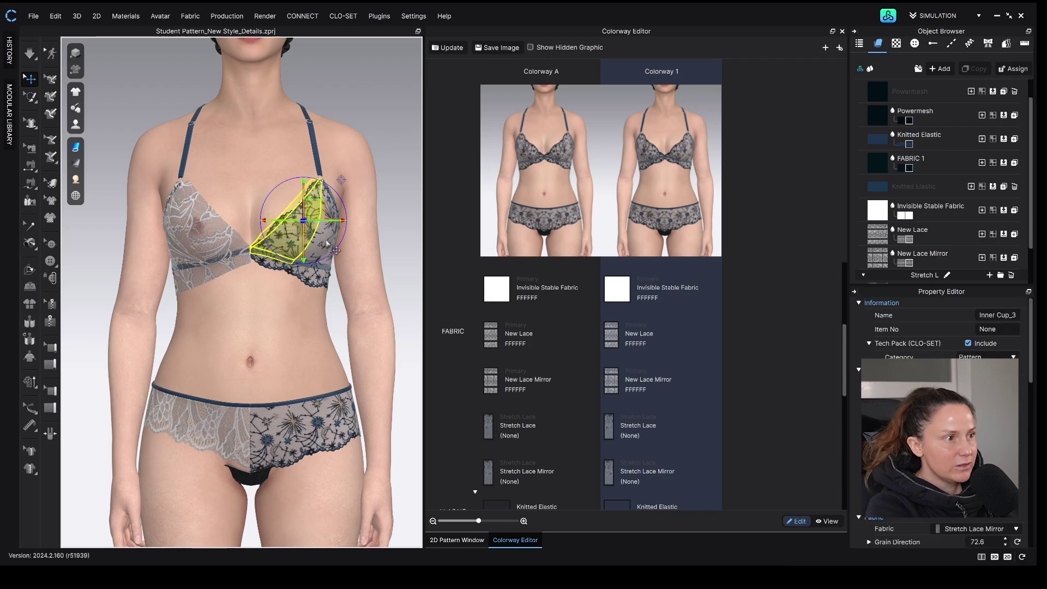
shift+click(317, 271)
shift+click(312, 276)
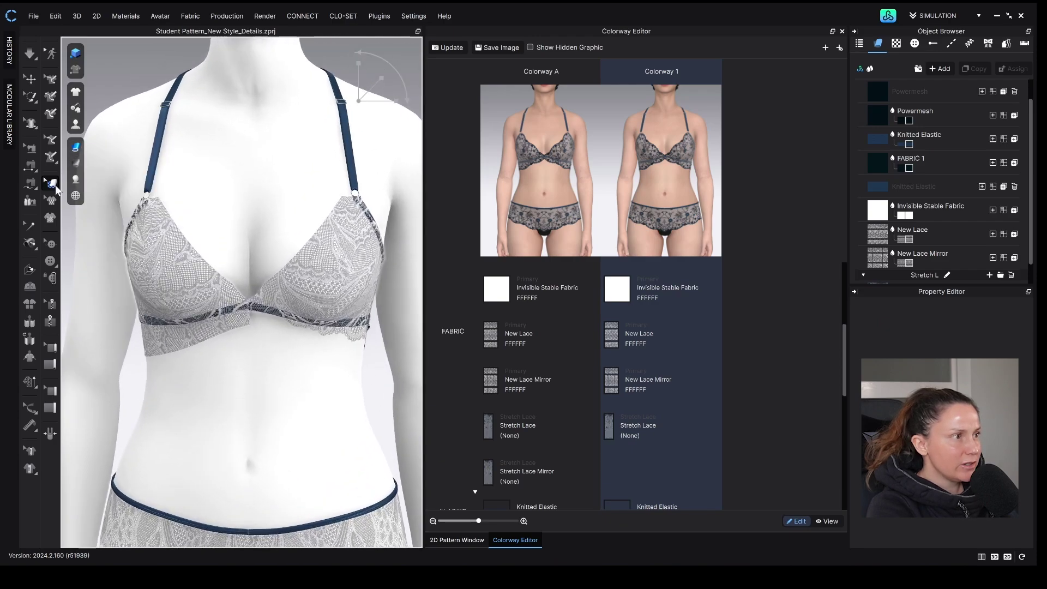
click(199, 289)
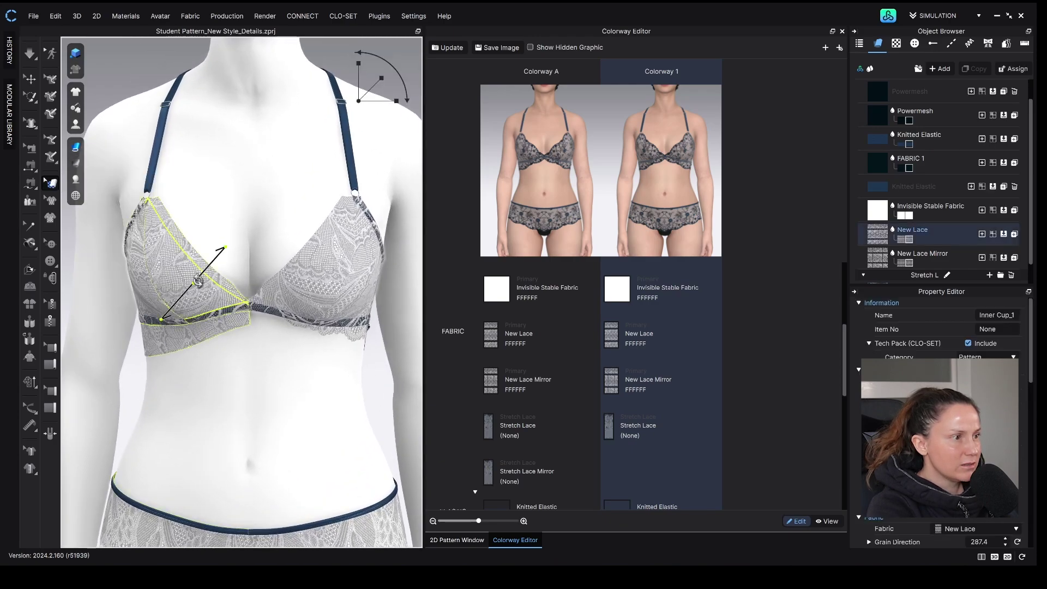
drag(196, 280, 89, 372)
key(ctrl+z)
- Shift the lace texture on the bra cups and underband so the scallops follow the neckline and lower hem
scroll(192, 290, down, 2)
click(177, 269)
drag(313, 295, 339, 373)
click(220, 301)
drag(214, 343, 251, 322)
- Shift the lace texture on the brief panels so the scallops follow the leg edge
middle_drag(299, 395, 299, 46)
click(262, 288)
drag(263, 288, 267, 293)
- Assign New Lace Mirror to the upper back panel still in Stretch Lace Mirror and align its lace texture
right_drag(266, 292, 390, 236)
click(390, 237)
right_drag(327, 236, 390, 236)
scroll(245, 246, down, 2)
middle_drag(246, 164, 245, 392)
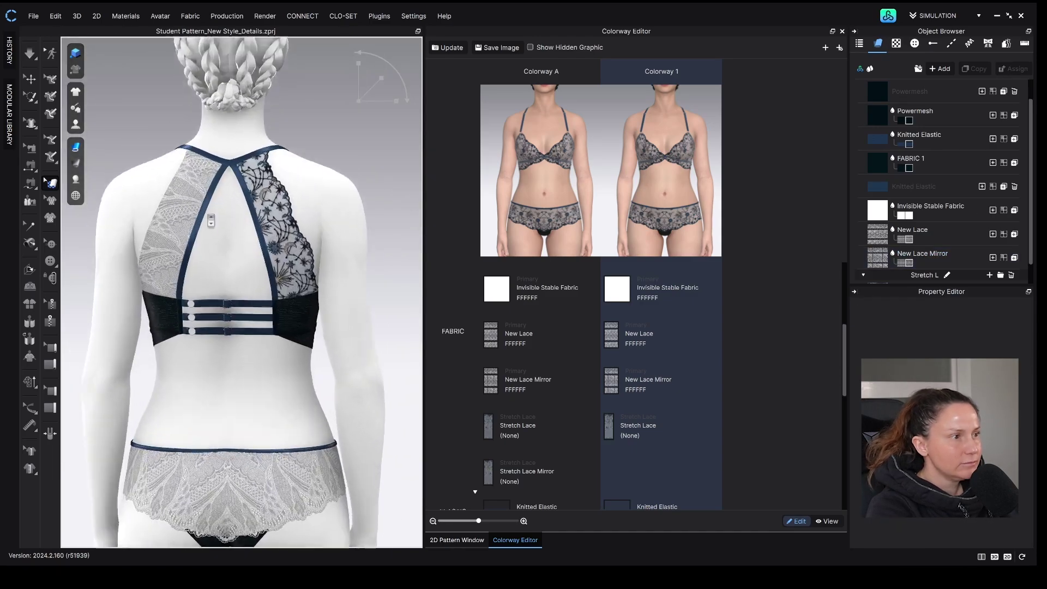
middle_drag(245, 218, 245, 327)
scroll(246, 272, up, 1)
click(322, 282)
click(1004, 257)
drag(342, 309, 306, 333)
- Update the Colorway 1 image with a front view of the white lace set
click(384, 182)
key(2)
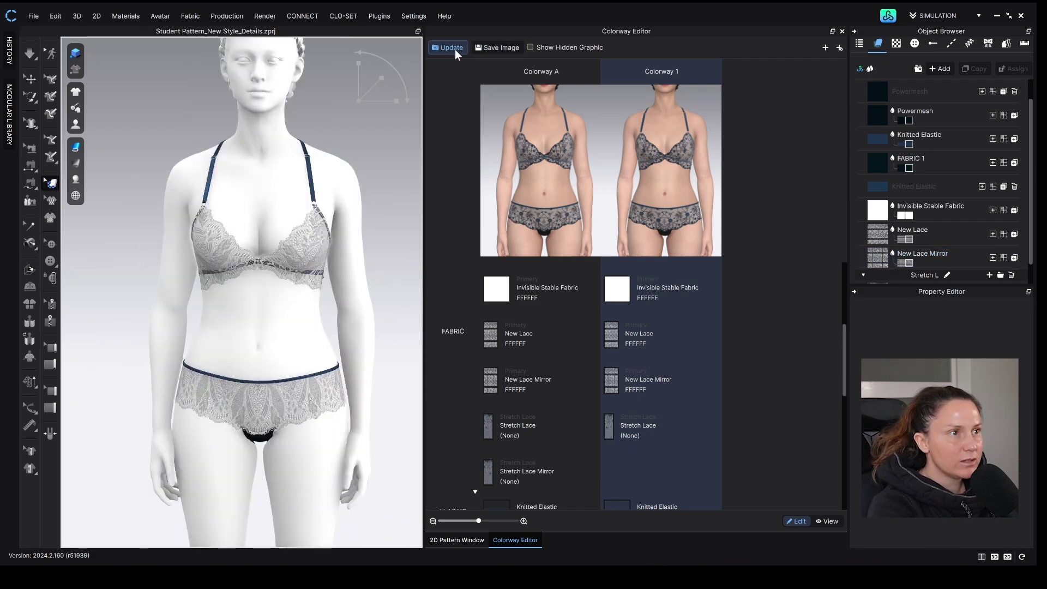
click(455, 49)
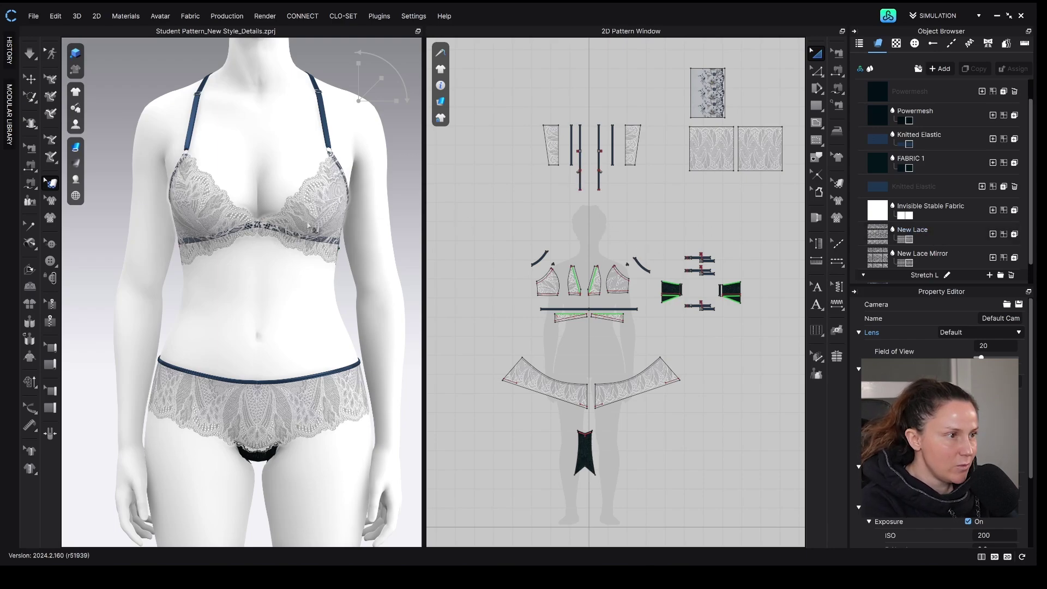
- Try the Desaturate and Switch recolor modes on the New Lace base color map
click(908, 235)
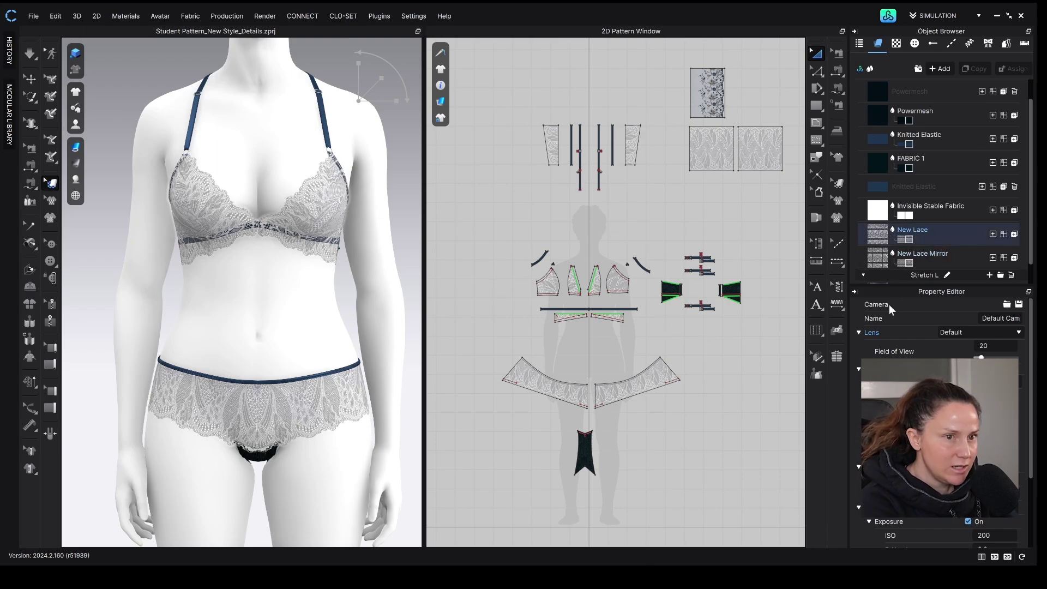
scroll(986, 420, down, 2)
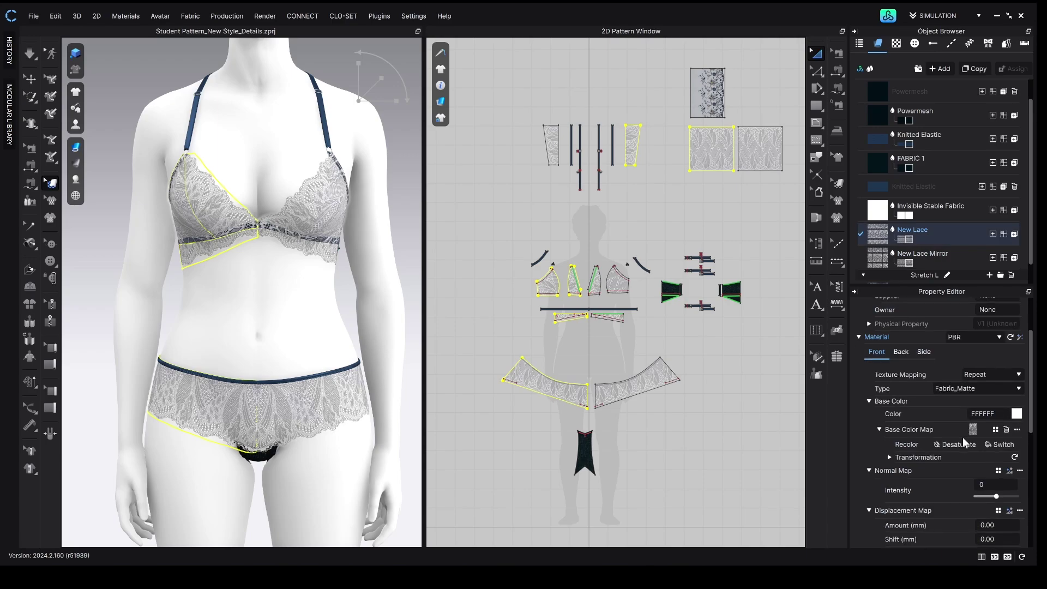
click(947, 444)
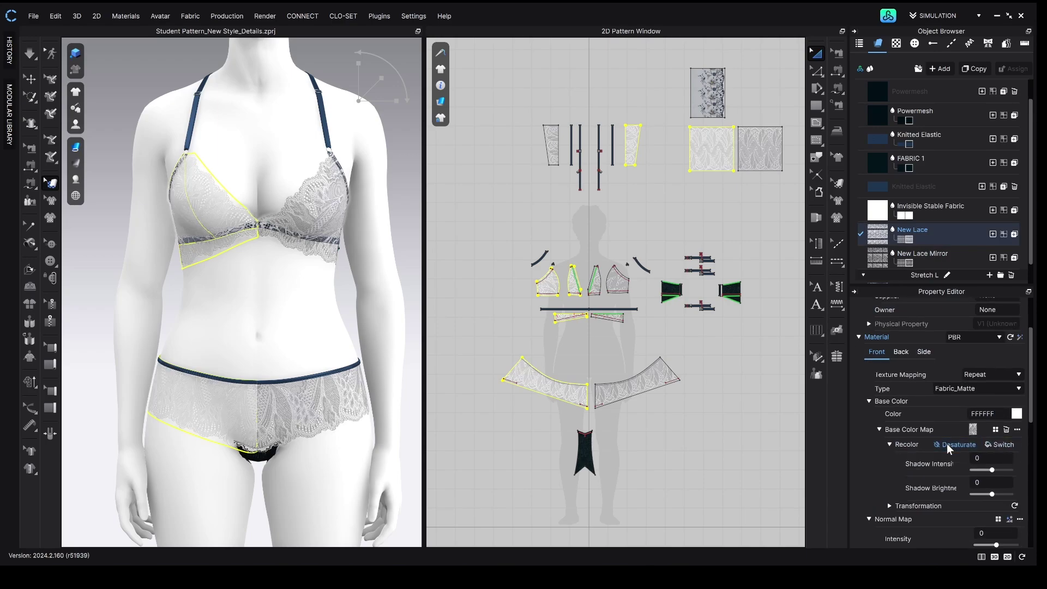
click(989, 444)
- Render a close front view of the bra to examine the recolored New Lace against the mirrored lace
scroll(308, 286, up, 3)
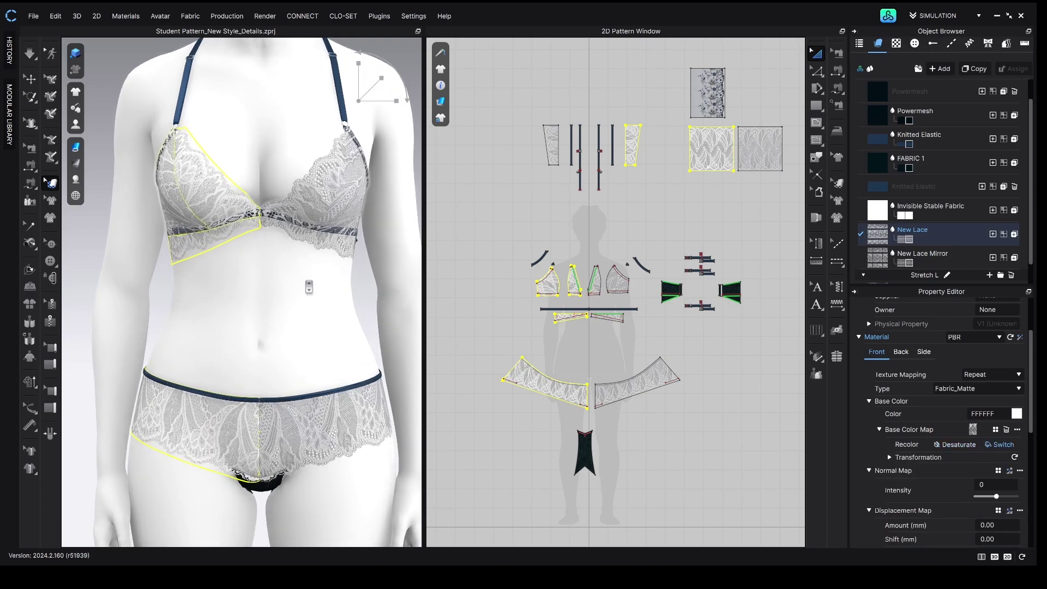
right_drag(350, 236, 284, 260)
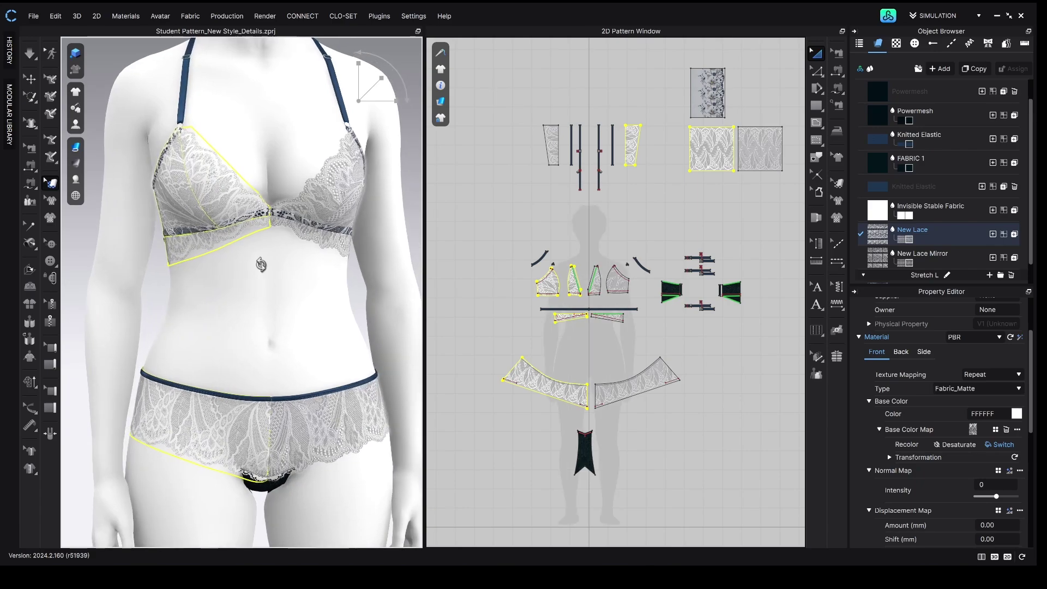
scroll(292, 267, up, 5)
scroll(276, 342, up, 4)
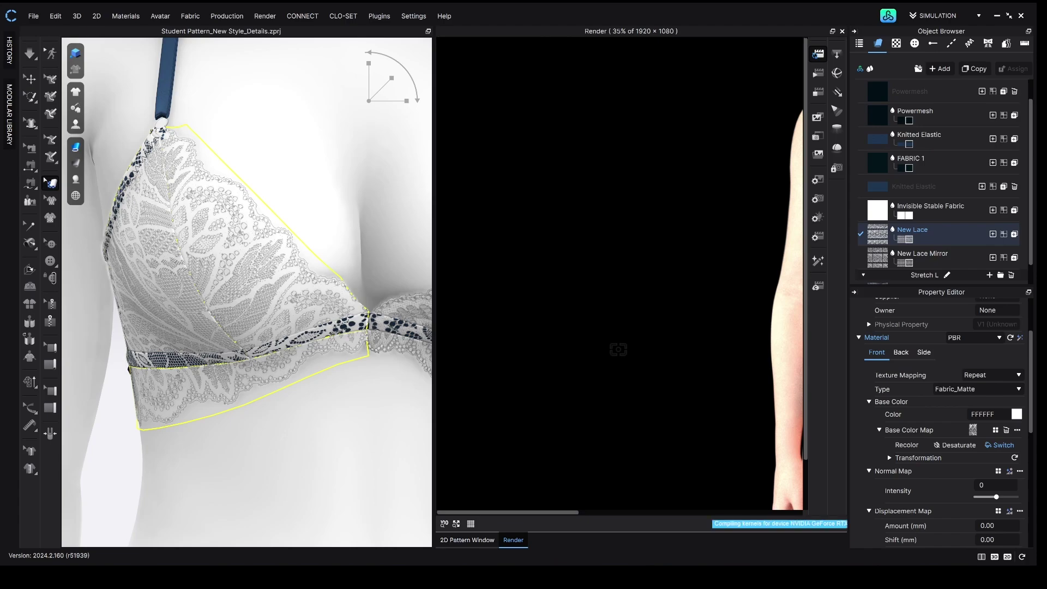
click(609, 274)
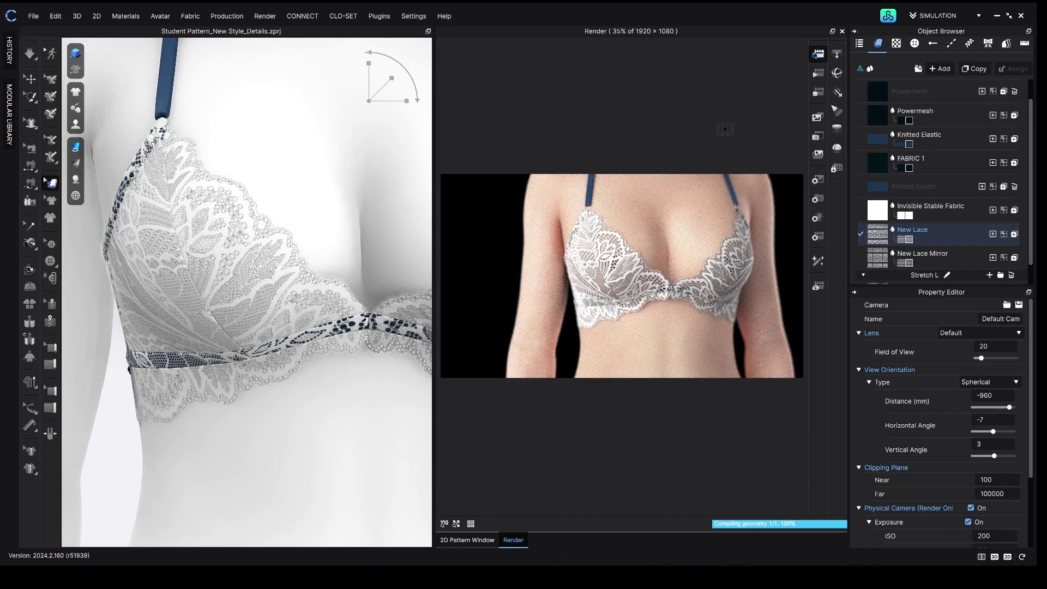
- Desaturate the New Lace base color map with shadow intensity -32, and add a generated normal map at intensity 23
click(932, 233)
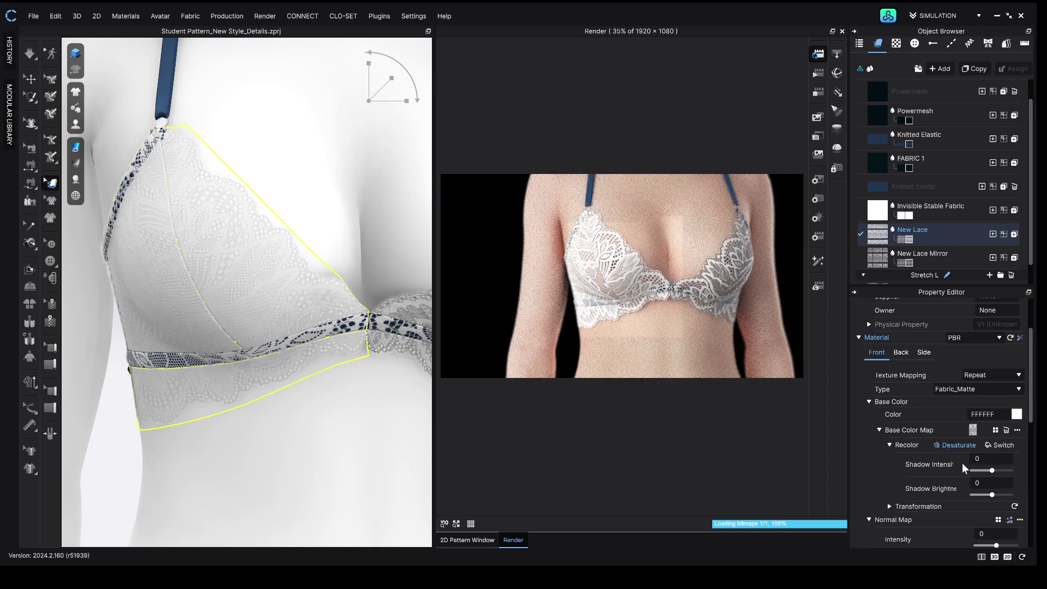
scroll(962, 463, down, 1)
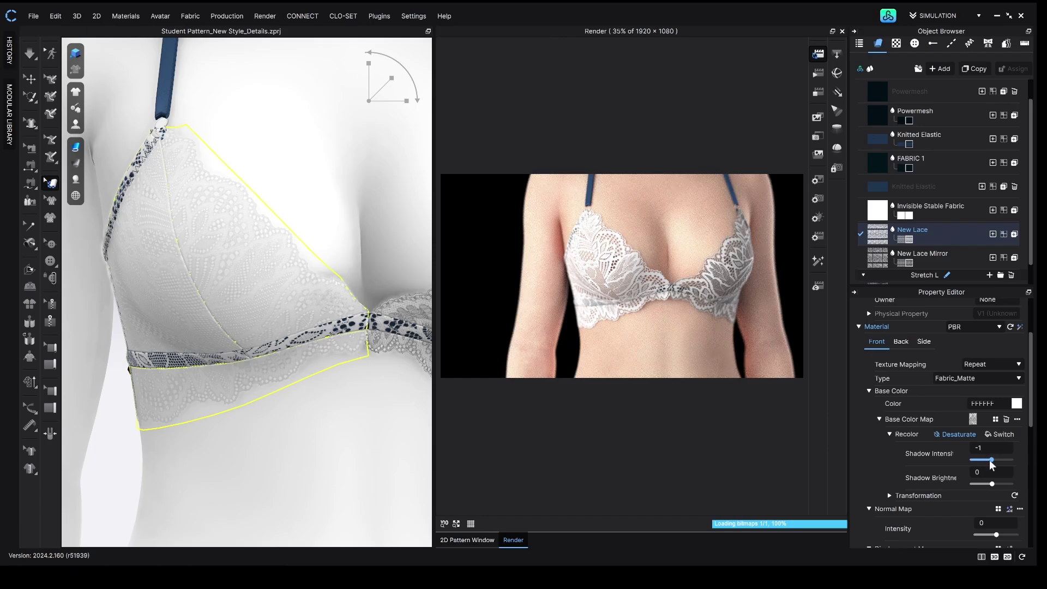
click(985, 461)
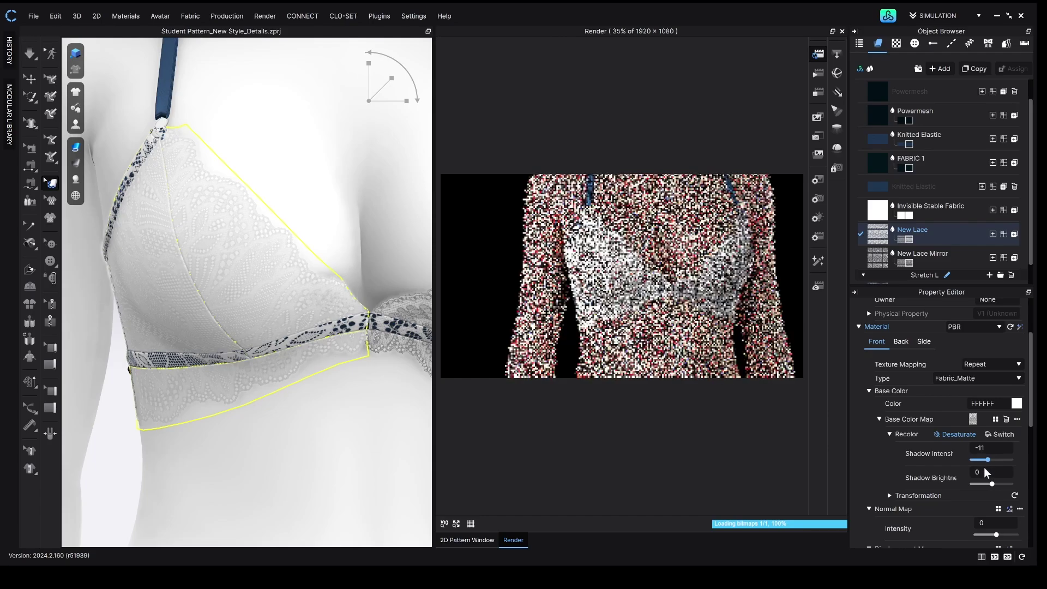
drag(985, 468, 980, 468)
scroll(986, 485, down, 1)
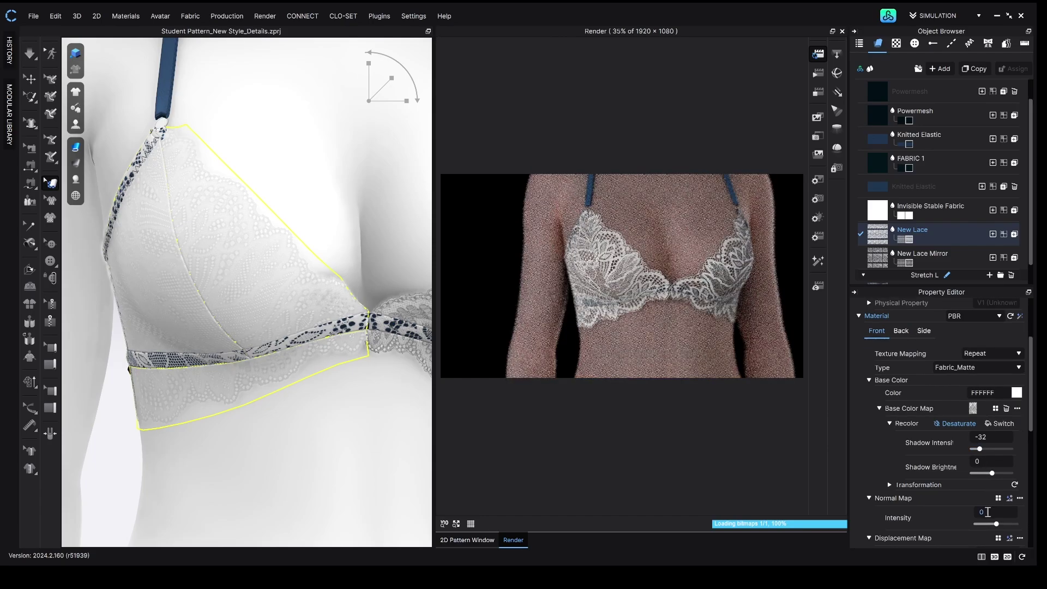
drag(997, 524, 1000, 523)
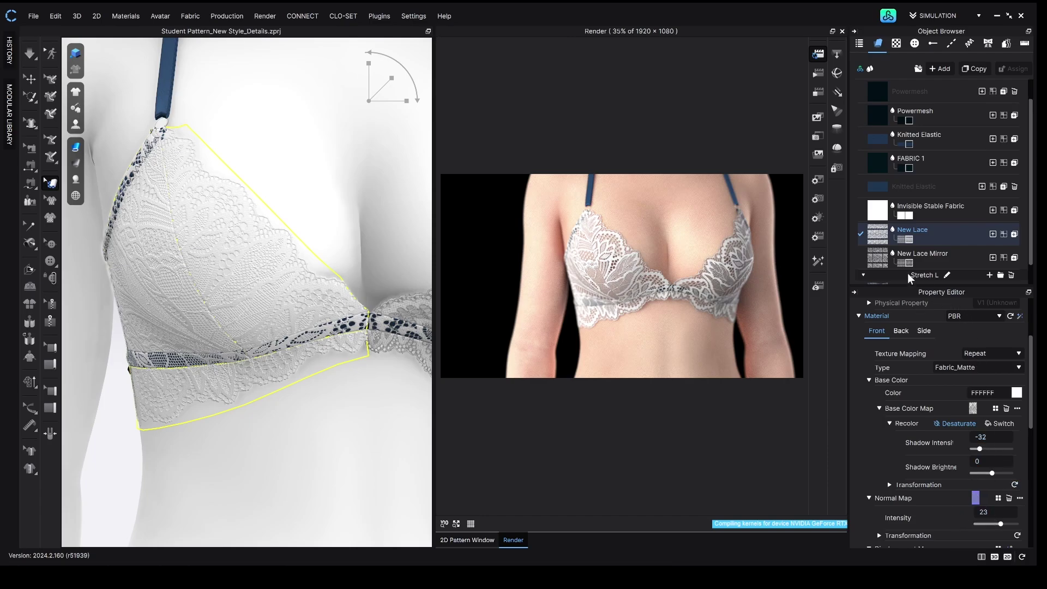
- Desaturate the New Lace Mirror base color map and set its shadow intensity to -32 to match New Lace
click(886, 257)
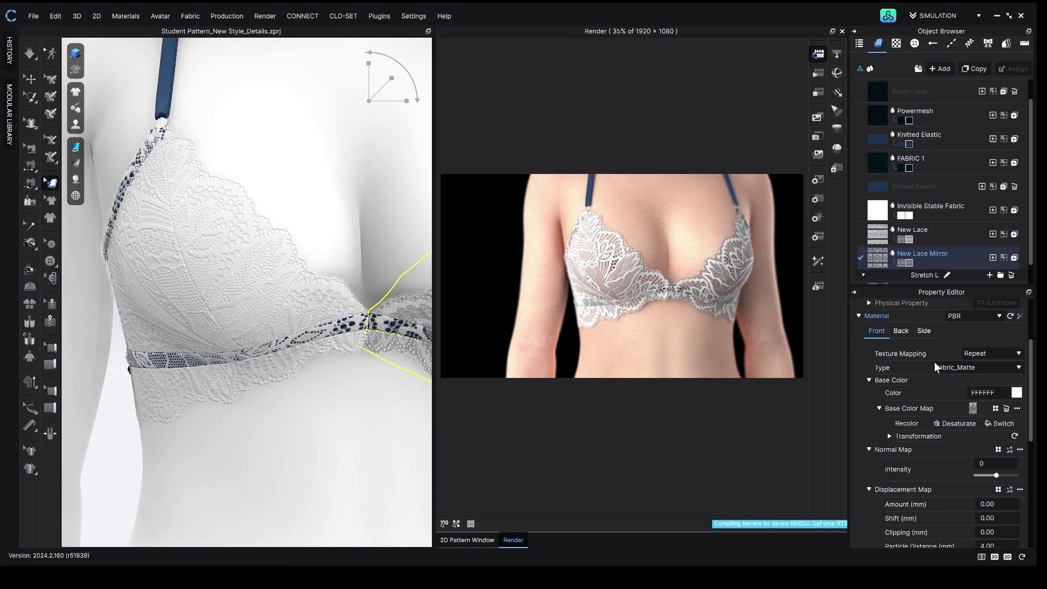
click(963, 423)
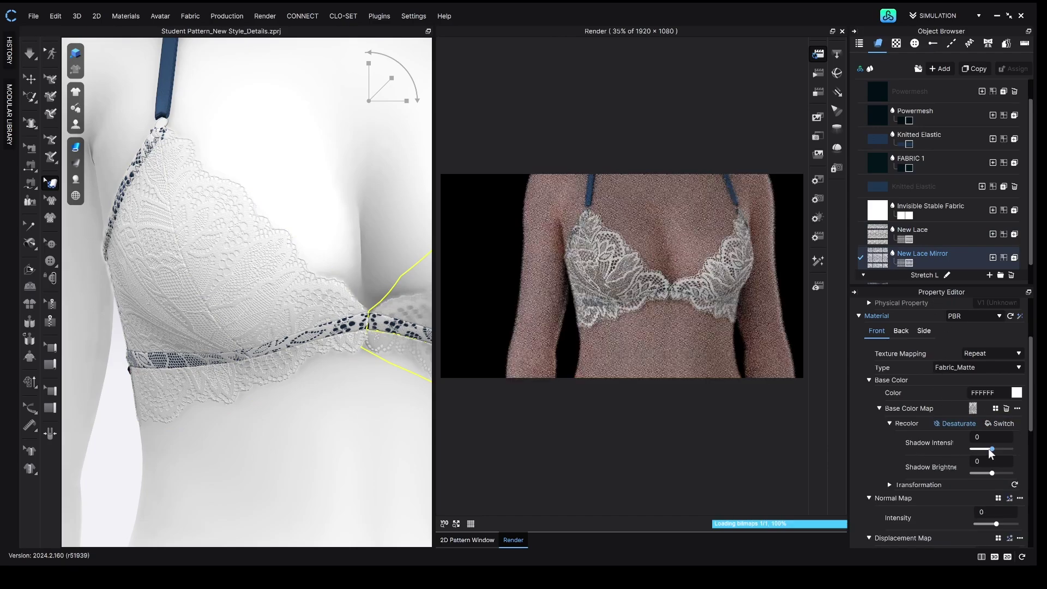
click(984, 437)
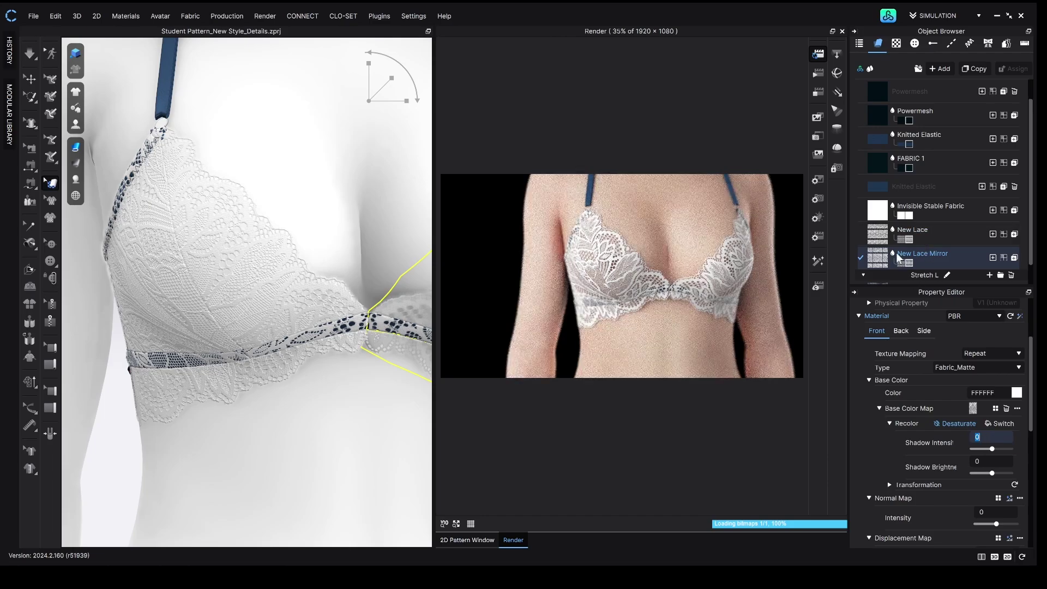
click(879, 237)
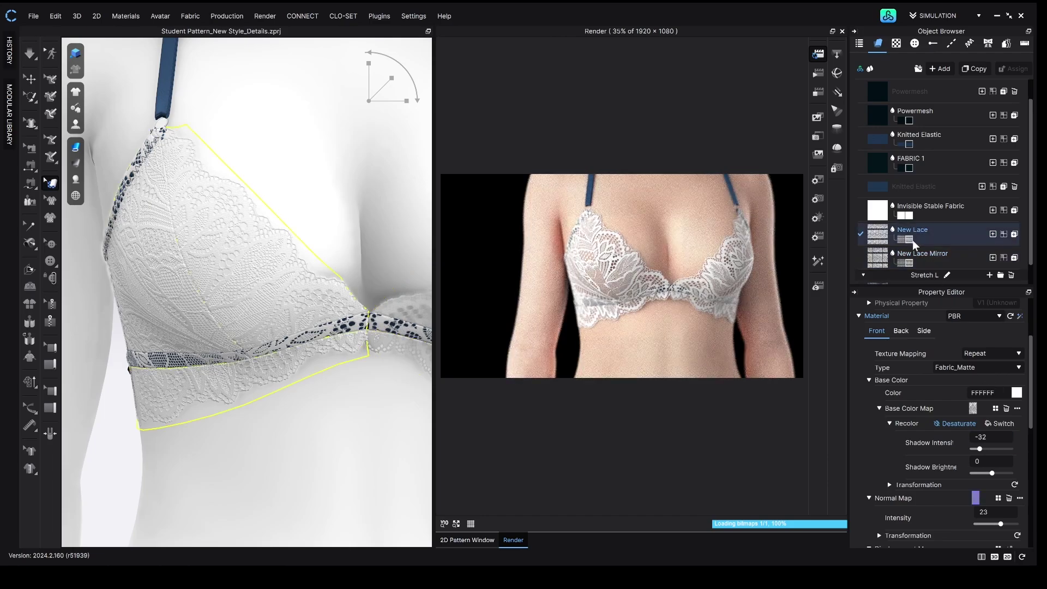
click(924, 254)
click(997, 434)
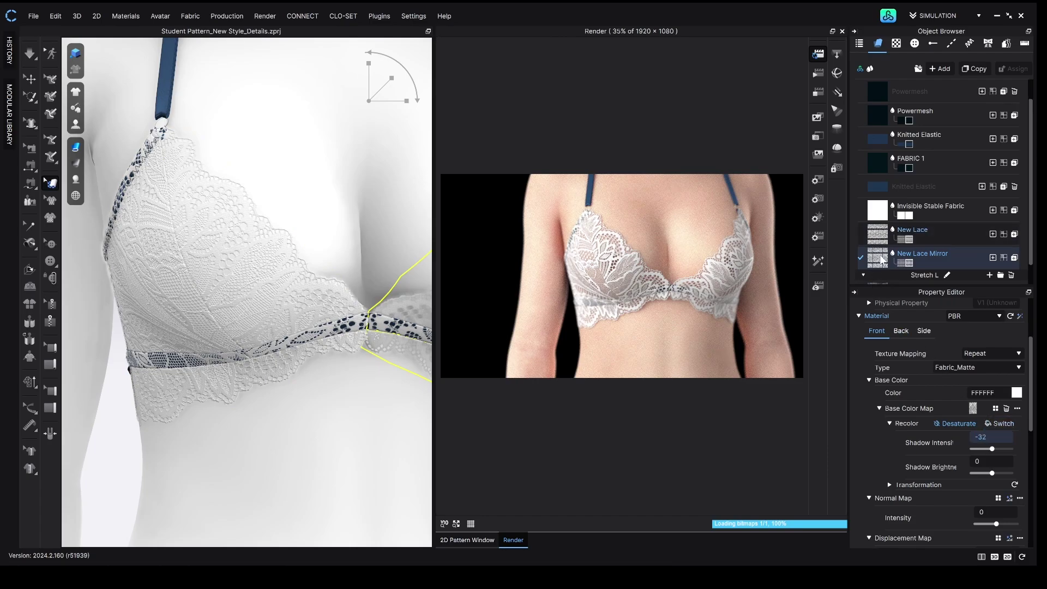
- Add a generated normal map to New Lace Mirror and set its intensity to 23, matching New Lace
click(882, 238)
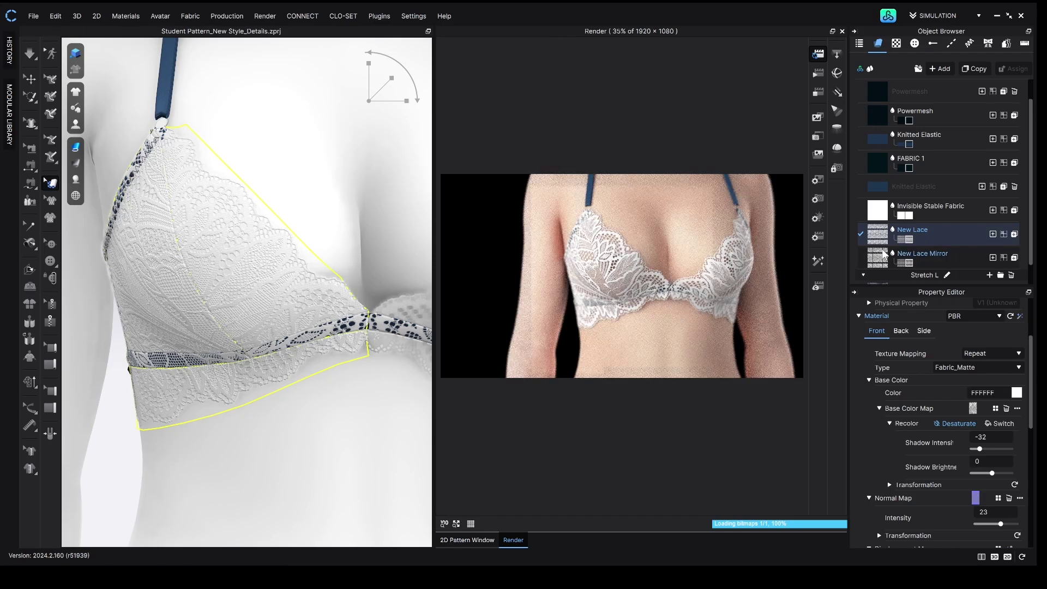
click(884, 259)
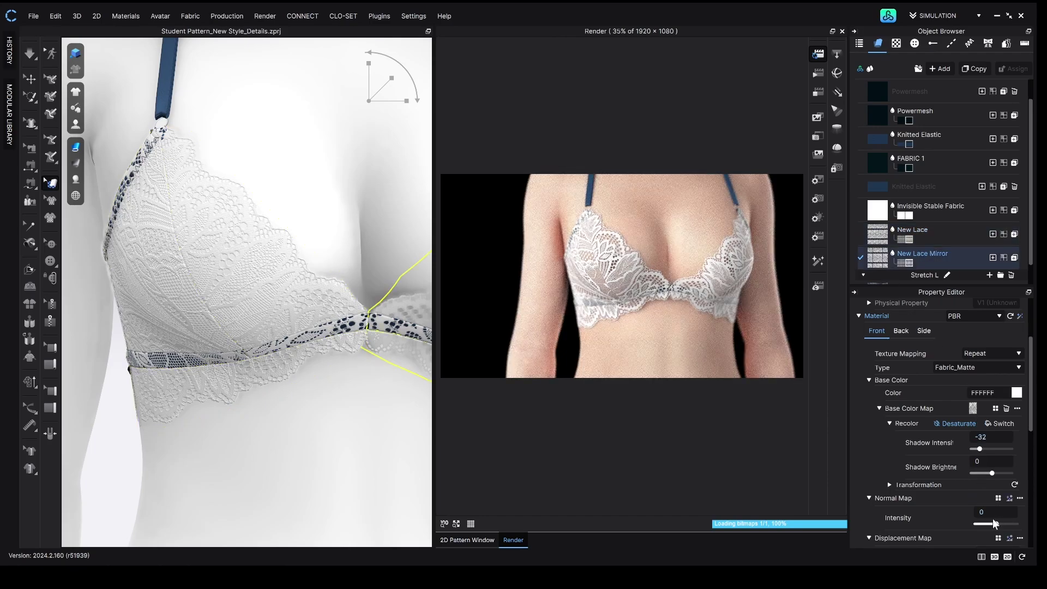
drag(993, 522, 1001, 523)
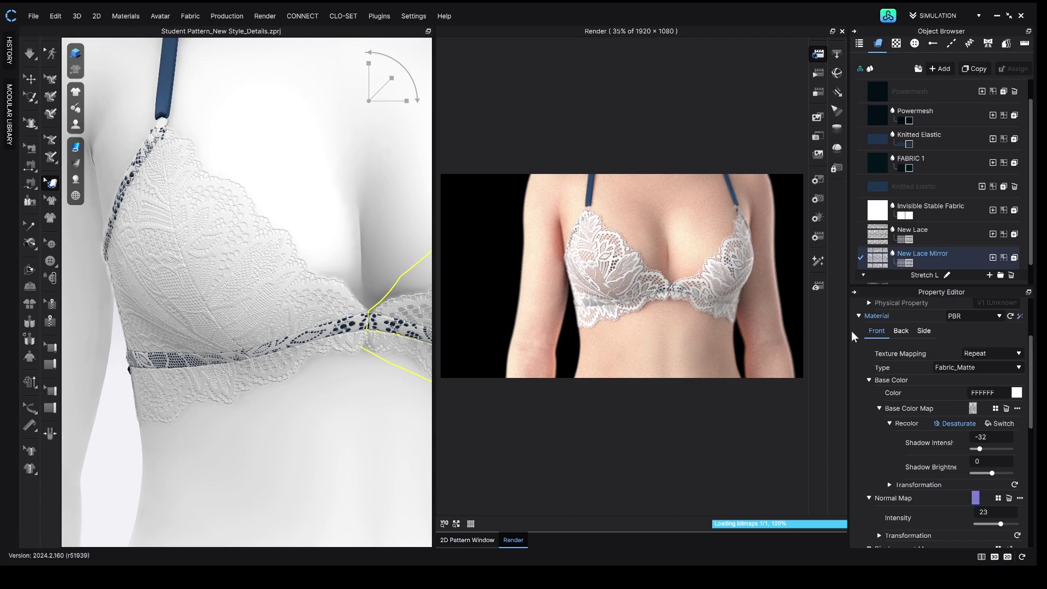
- Change the New Lace Mirror base color to dark red and examine the recolored bra cup up close
click(1015, 393)
drag(300, 132, 700, 65)
drag(534, 126, 521, 136)
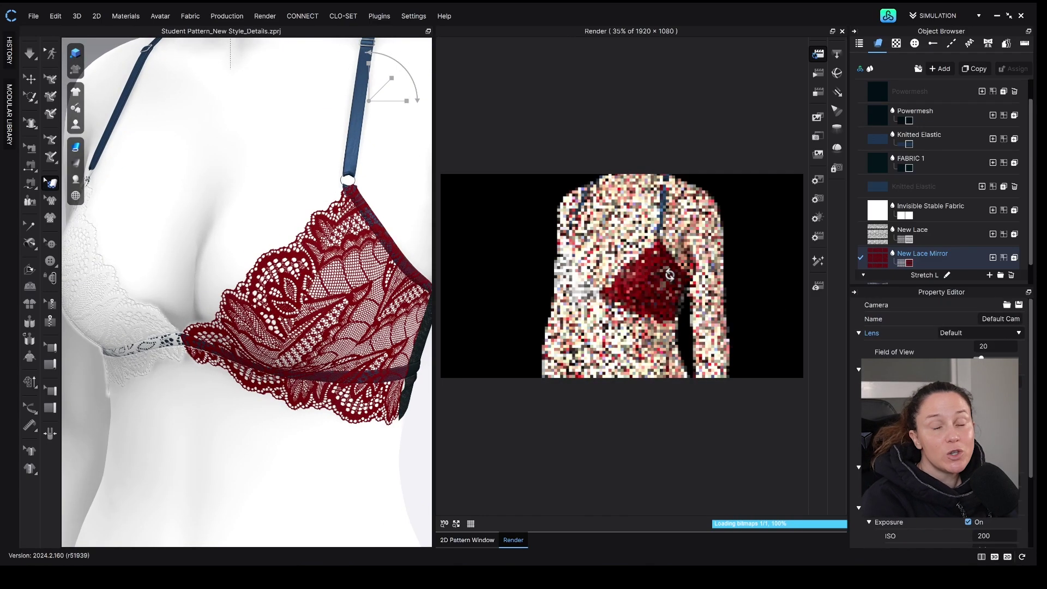
scroll(354, 327, up, 5)
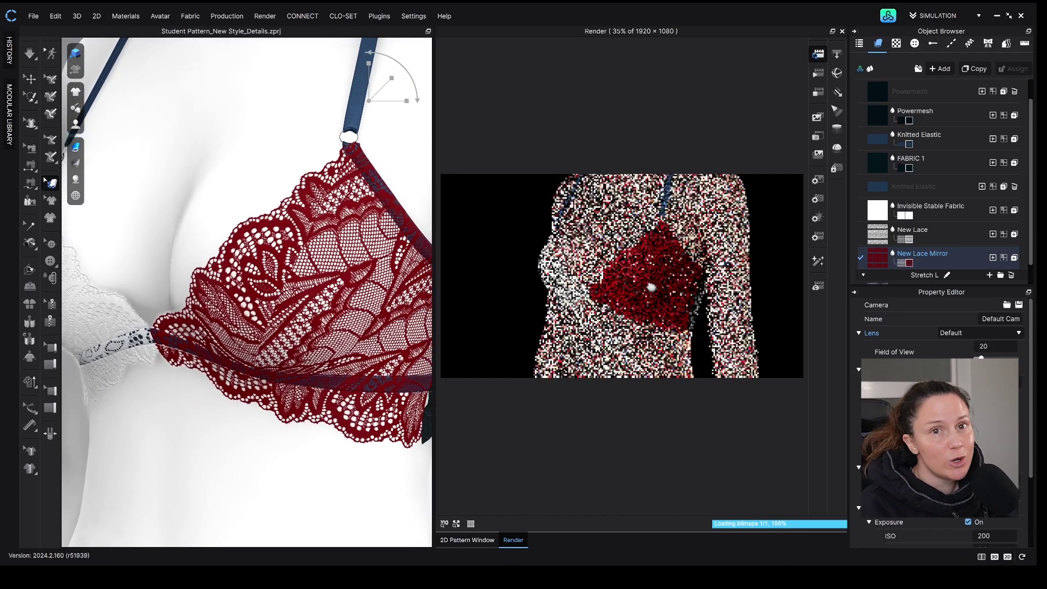